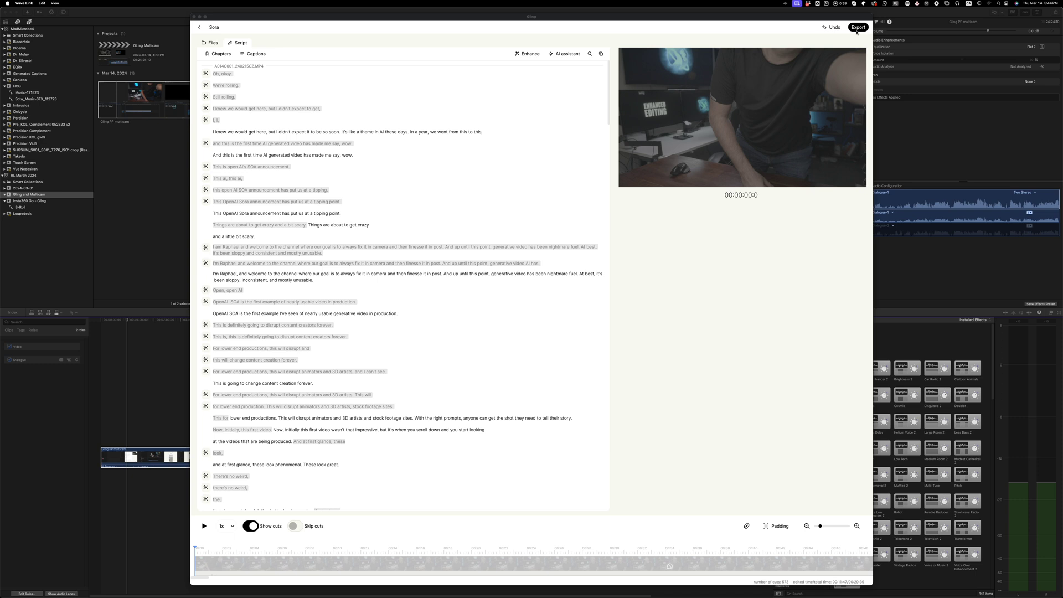
left_click(860, 29)
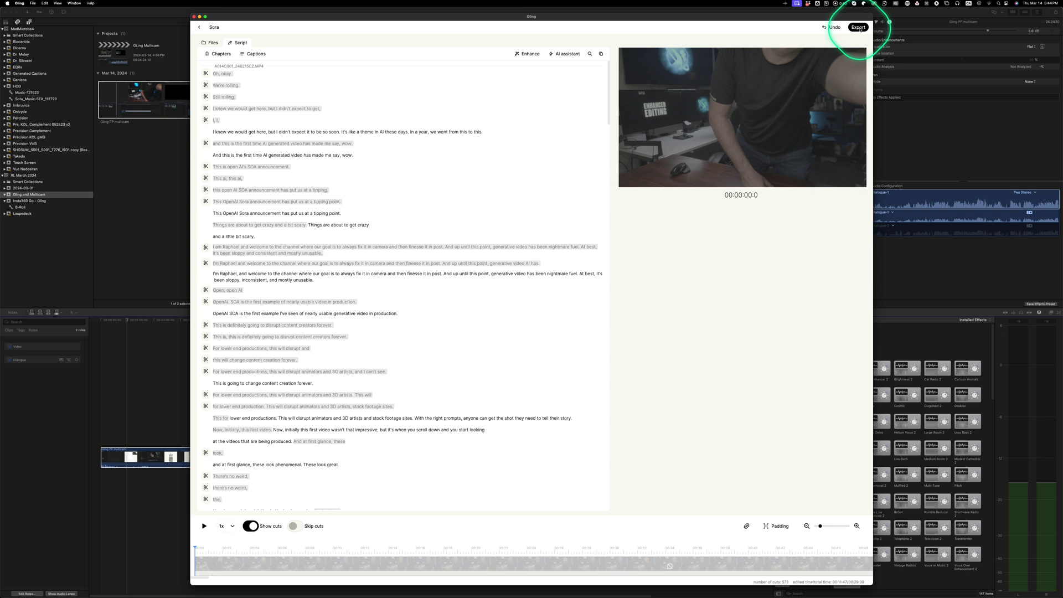
left_click(857, 29)
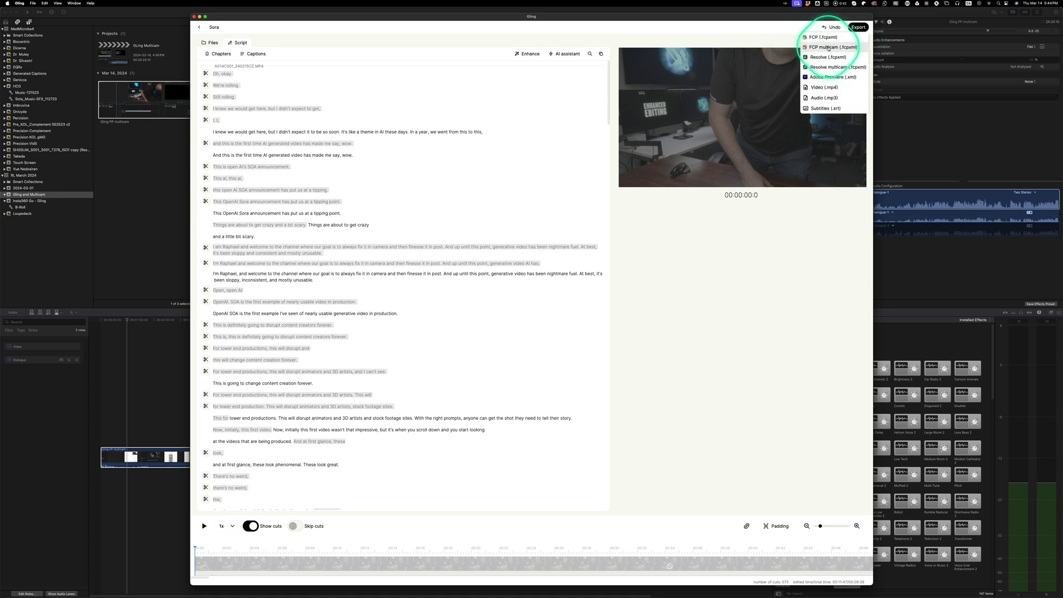
left_click(597, 37)
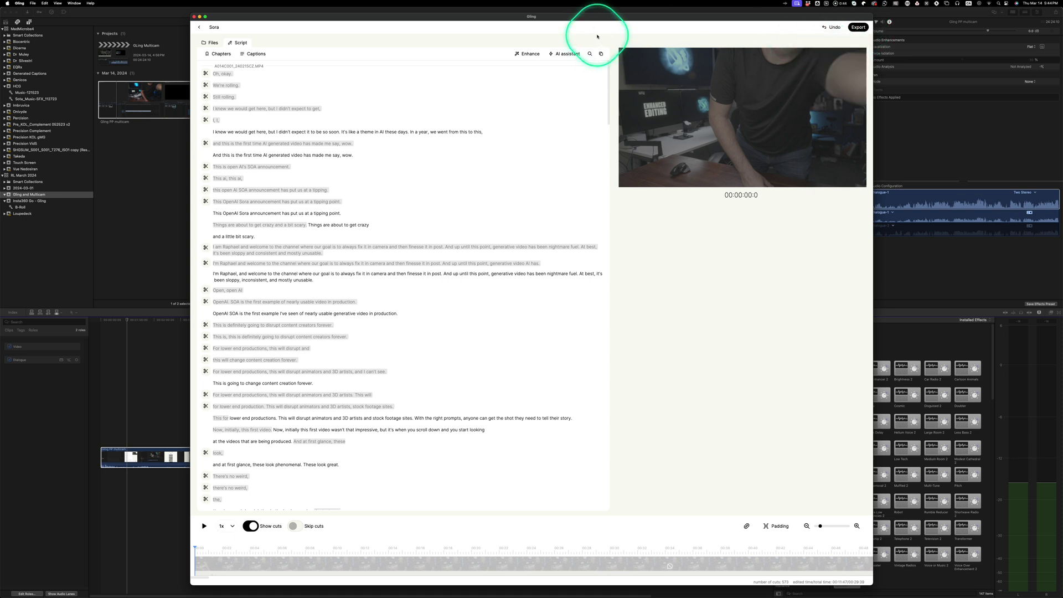
scroll(455, 282, "down", 9)
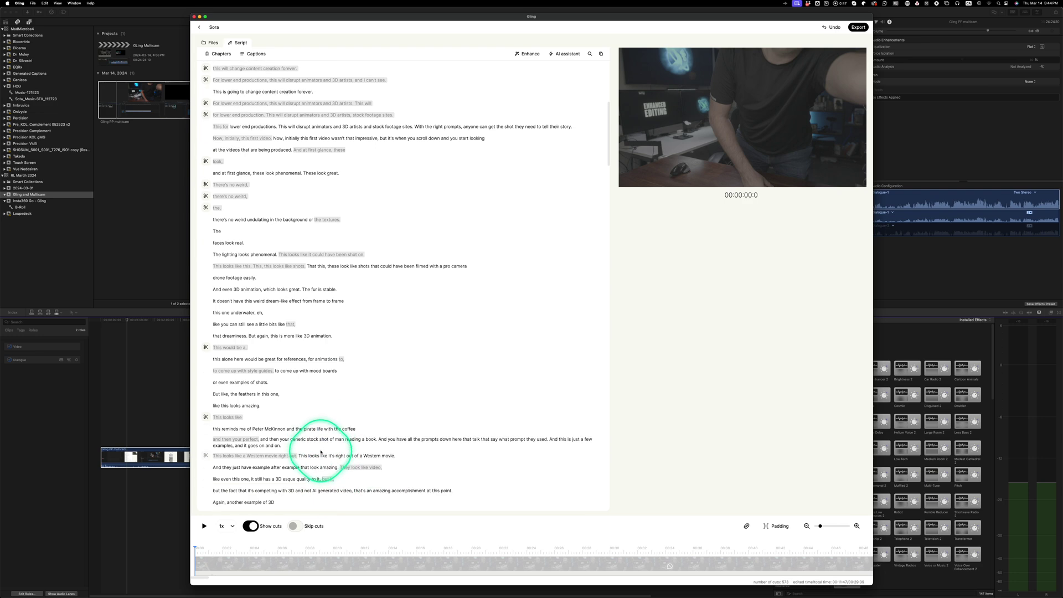
scroll(321, 452, "up", 9)
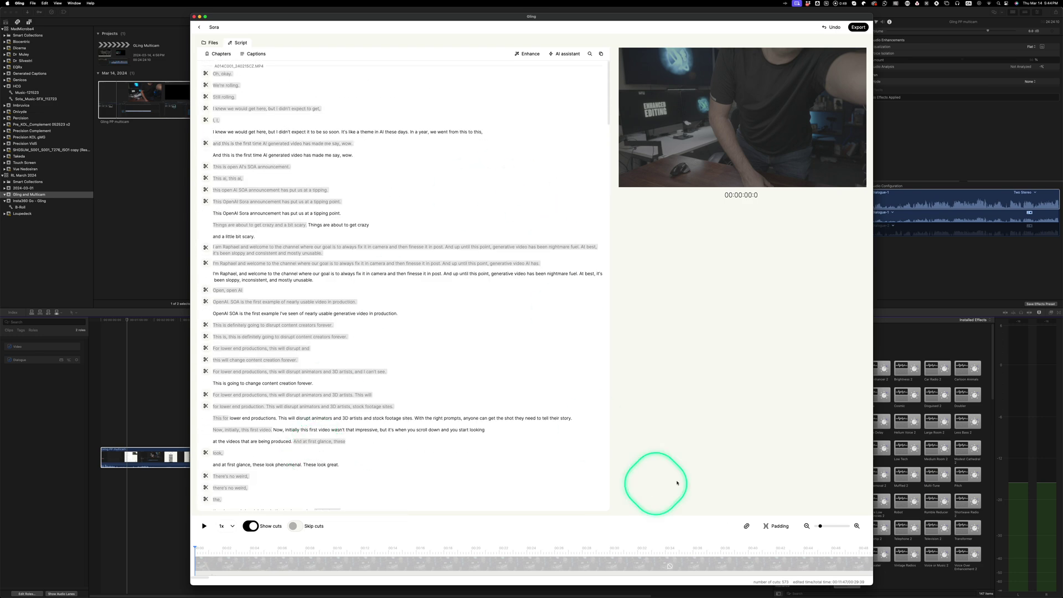
Export the Sora edit in FCP multicam format as Sora1.fcpxml in the xmls folder and dismiss the feedback request.
left_click(859, 28)
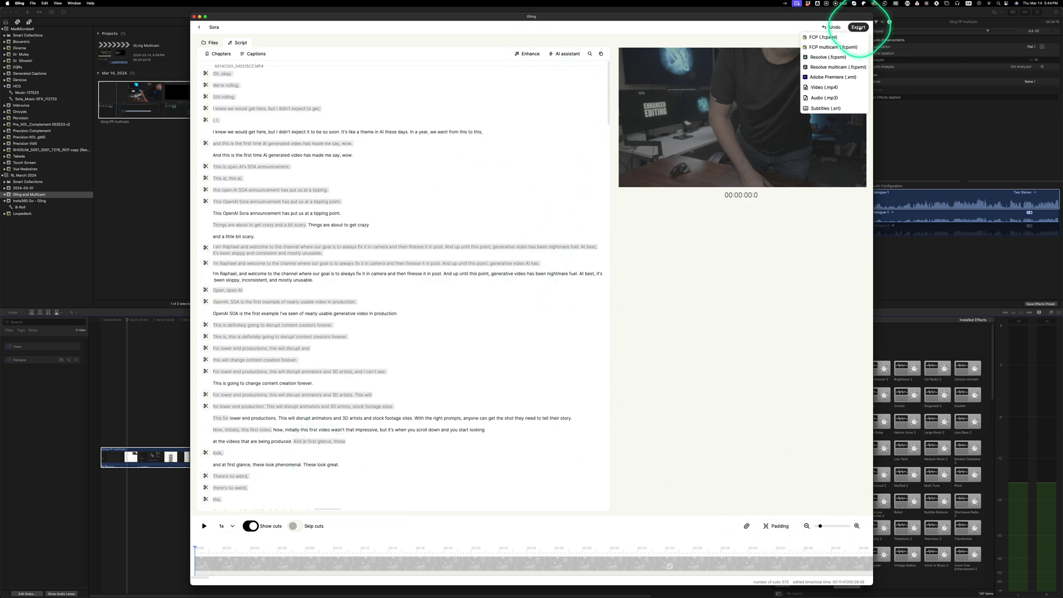
left_click(827, 49)
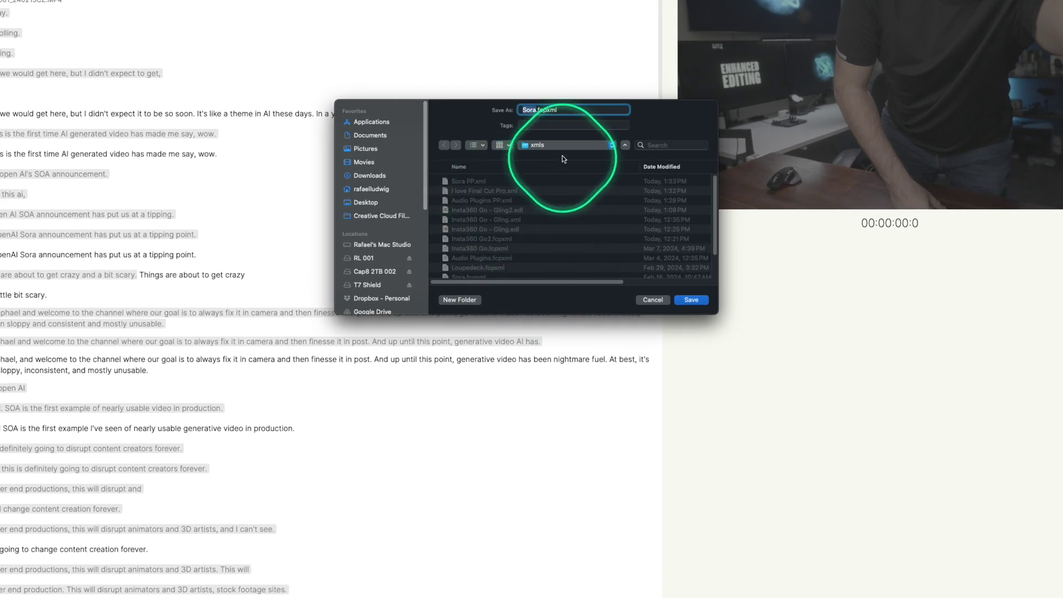
key("Return")
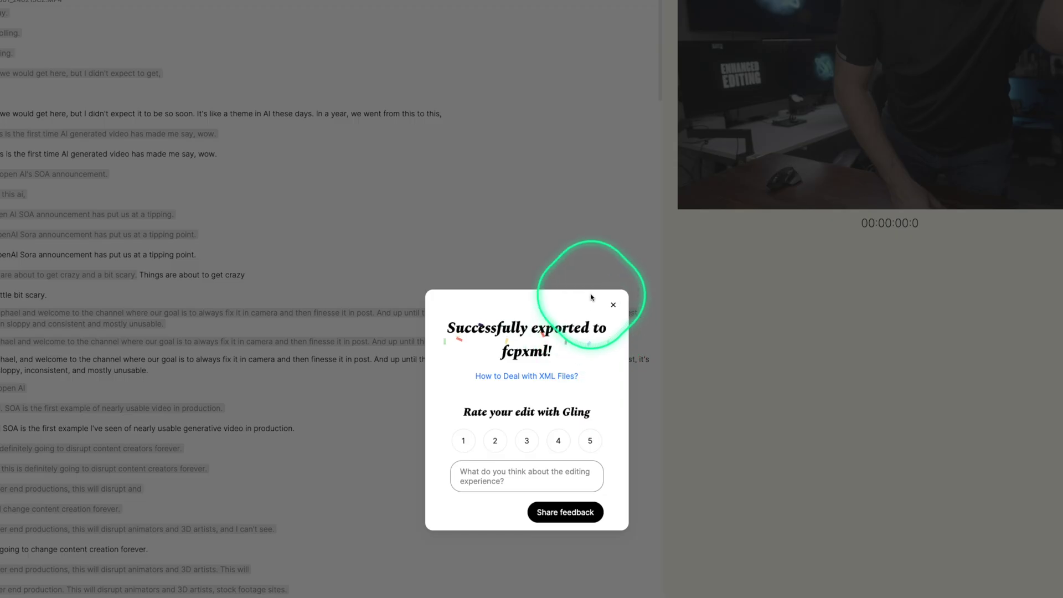
left_click(613, 307)
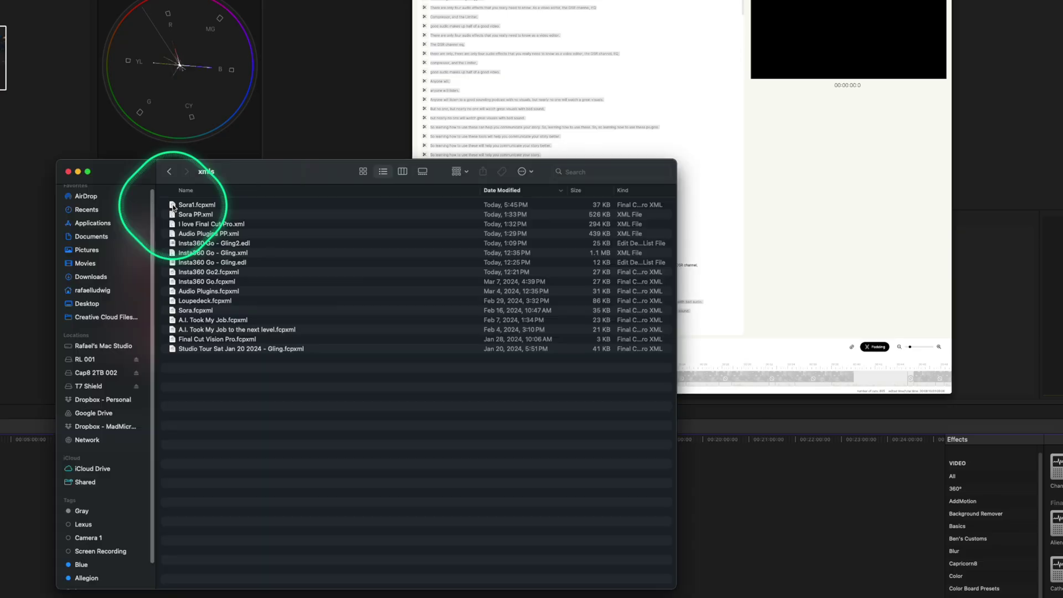
Open Sora1.fcpxml from Finder in Final Cut Pro and import it into the RL March 2024 library.
double_click(173, 206)
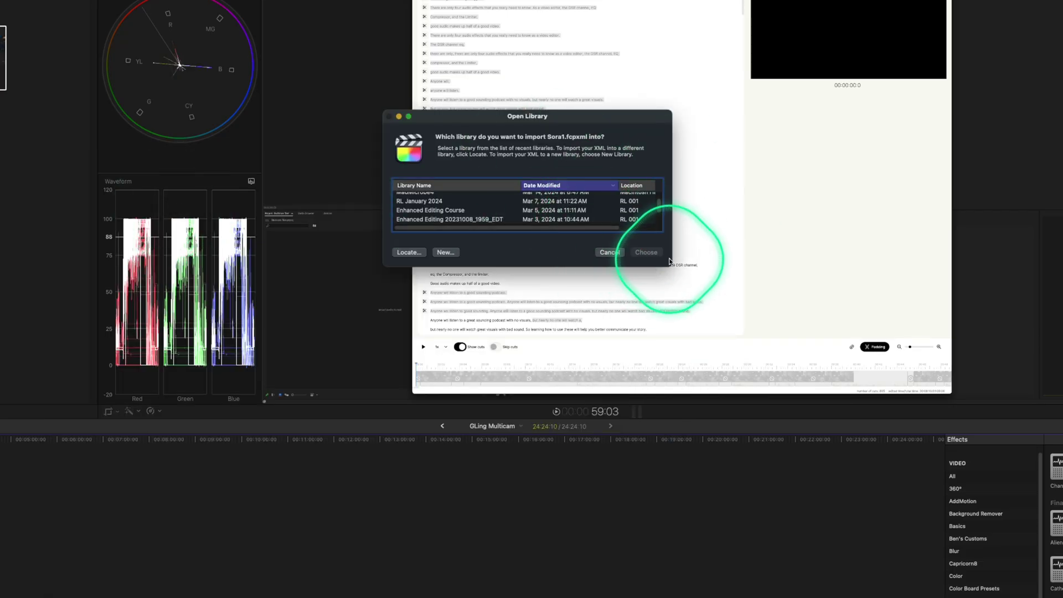
left_click_drag(671, 266, 714, 382)
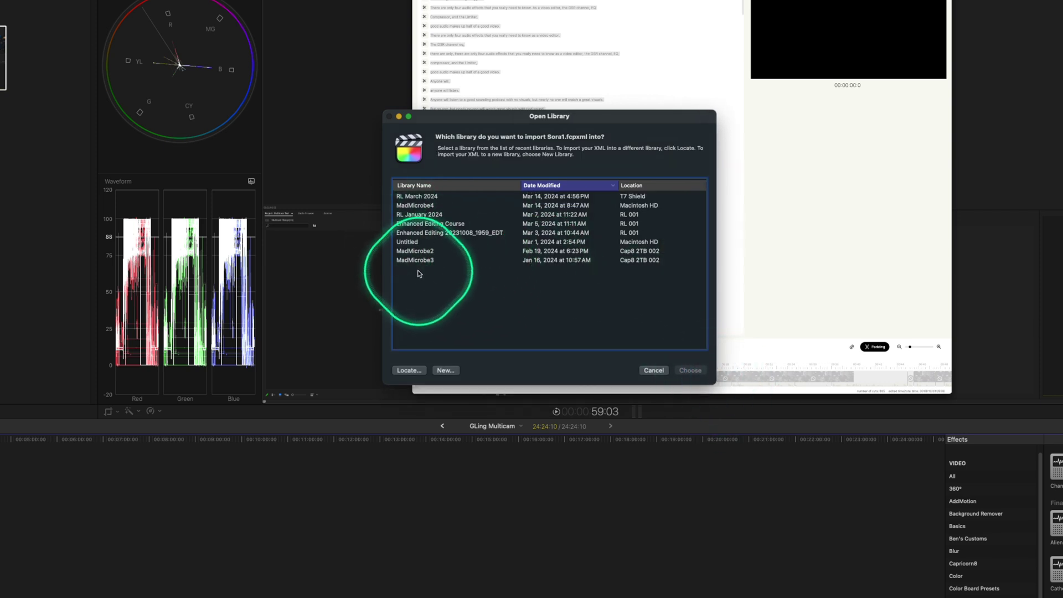
left_click(412, 199)
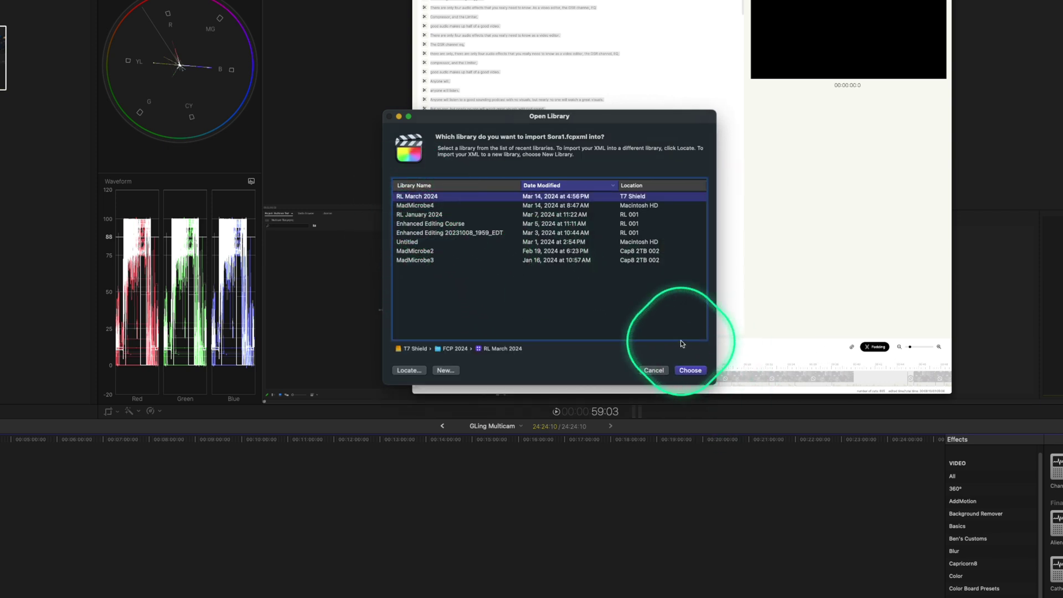
left_click(696, 371)
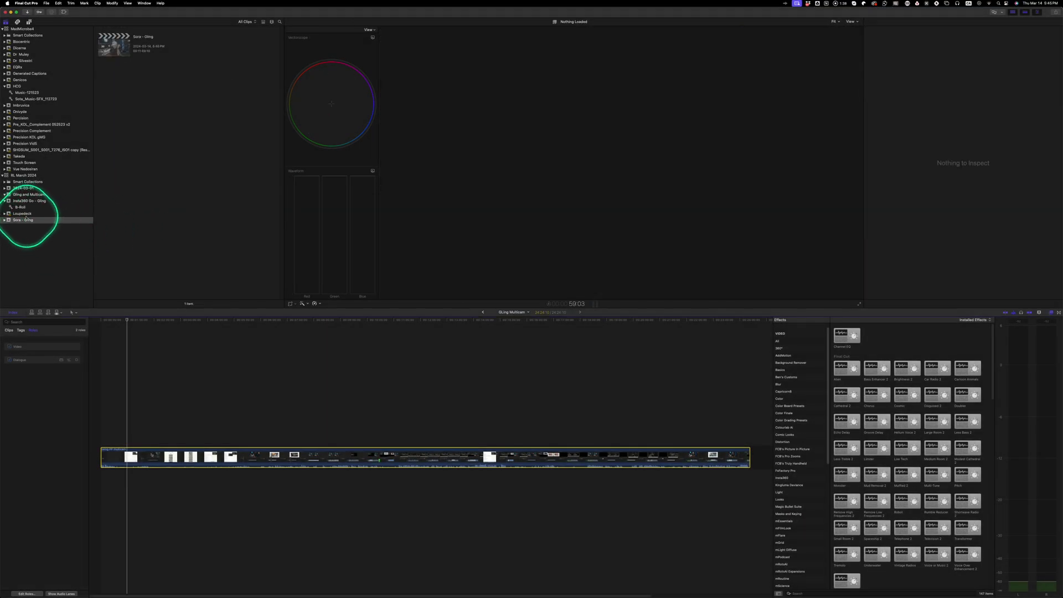
Select the Gling and Multicam event and import Sora1.fcpxml through the XML import.
left_click(25, 194)
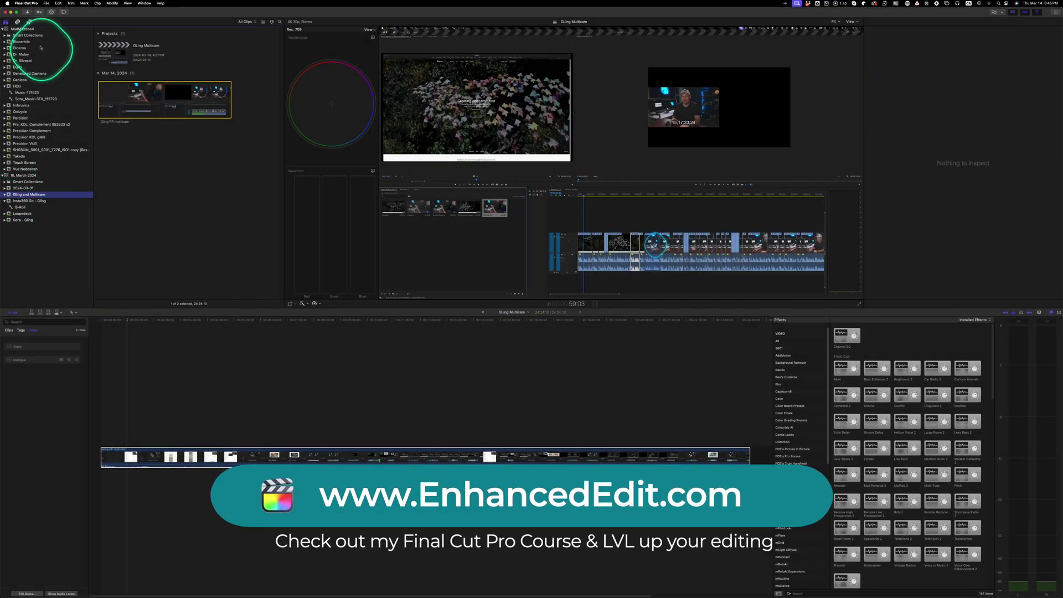
left_click(46, 3)
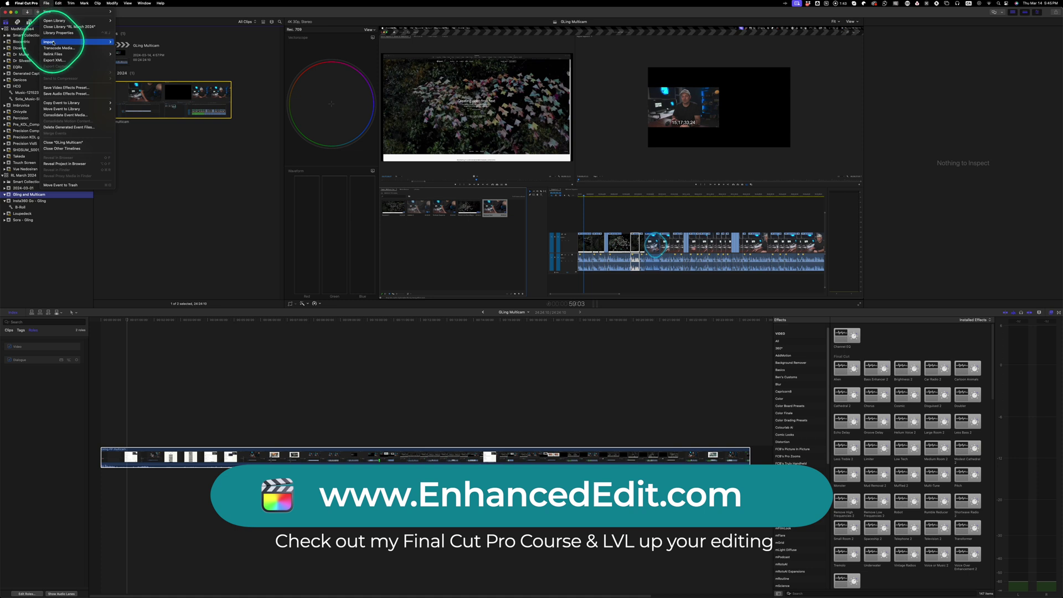
right_click(131, 72)
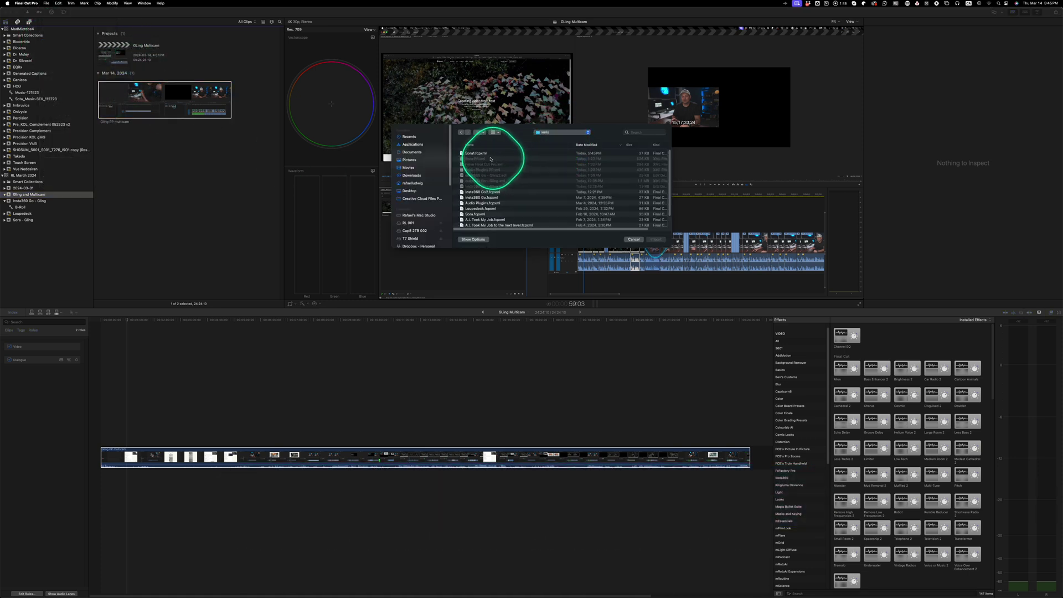
left_click(656, 239)
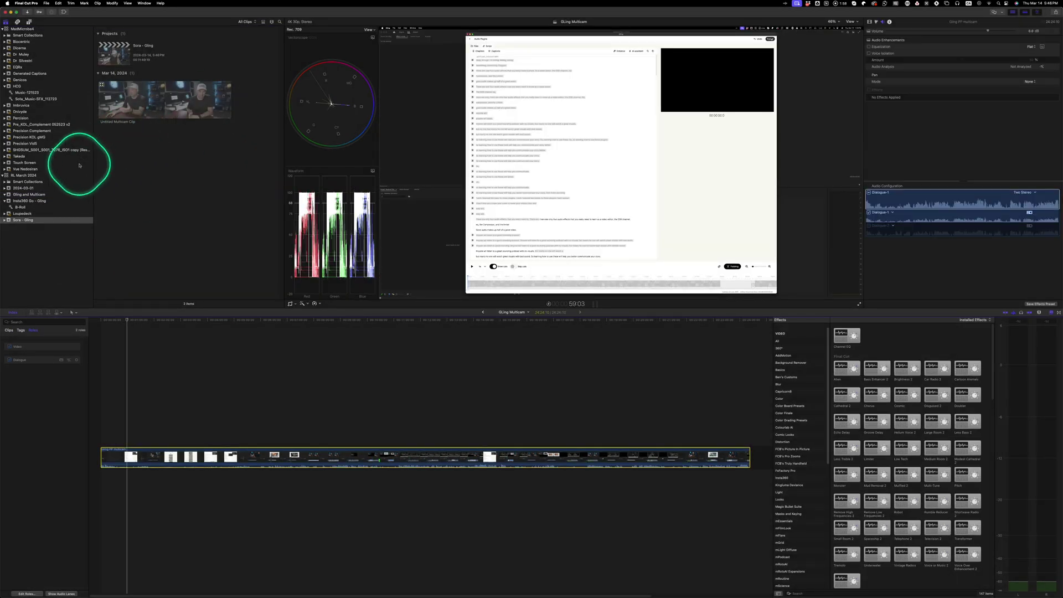
Open the Sora - Gling project in the timeline and rename the event's untitled multicam clip as Sora Multicam Clip.
double_click(113, 49)
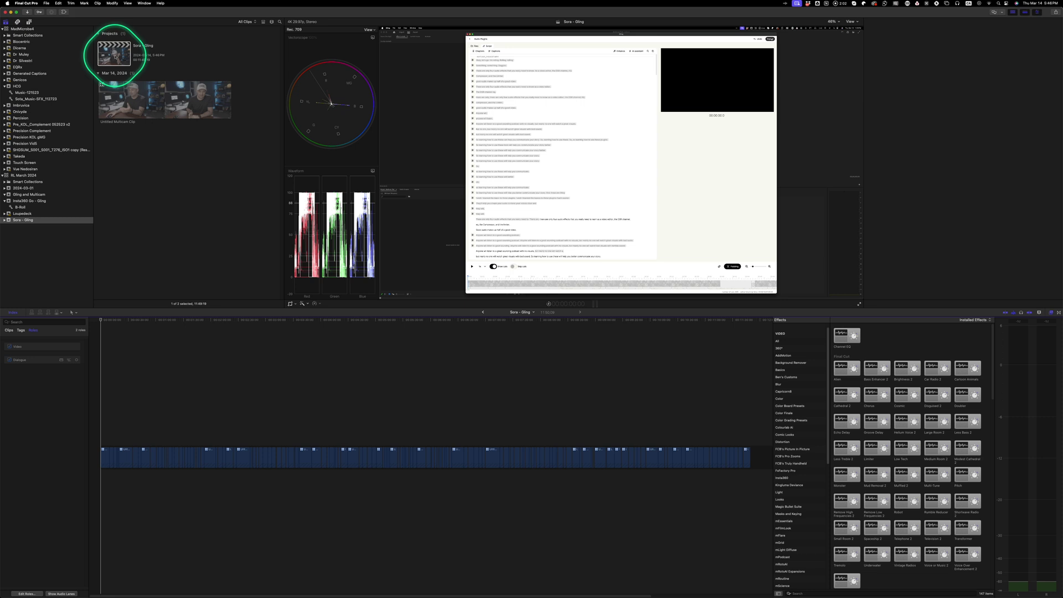
scroll(160, 409, "left", 3)
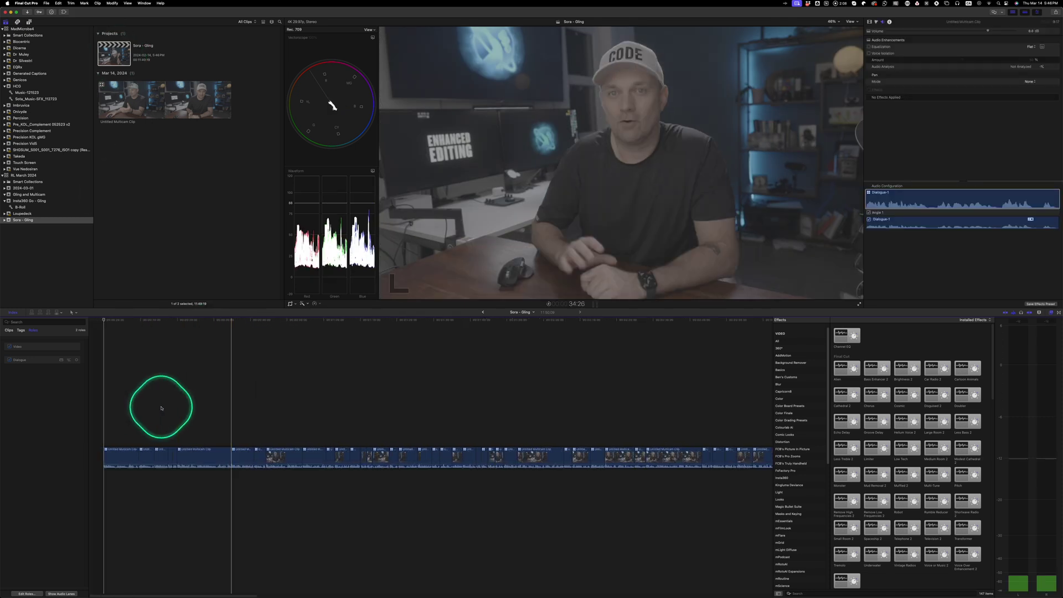
left_click(117, 101)
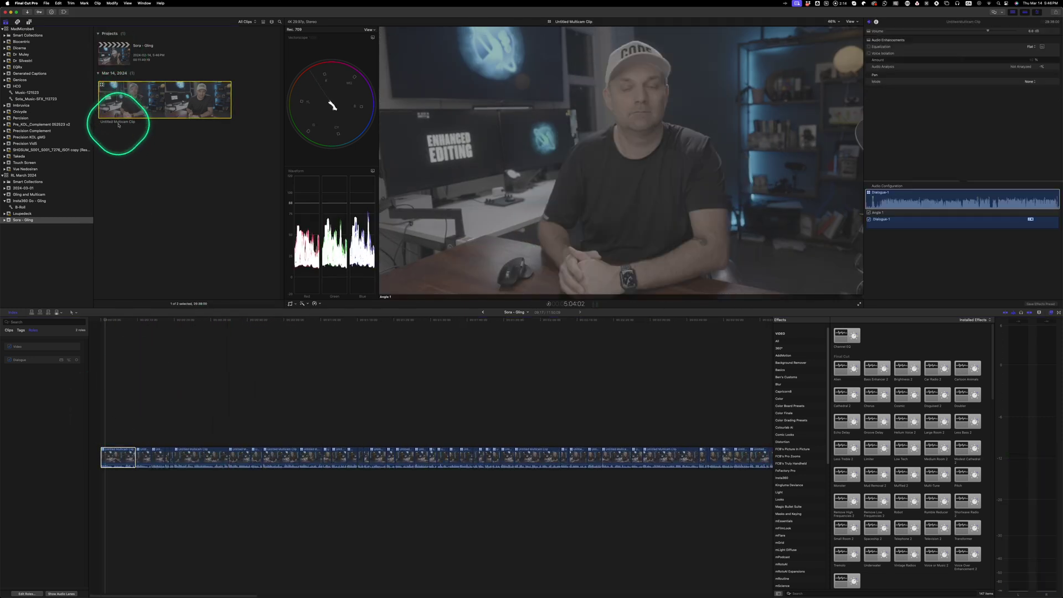
left_click(142, 155)
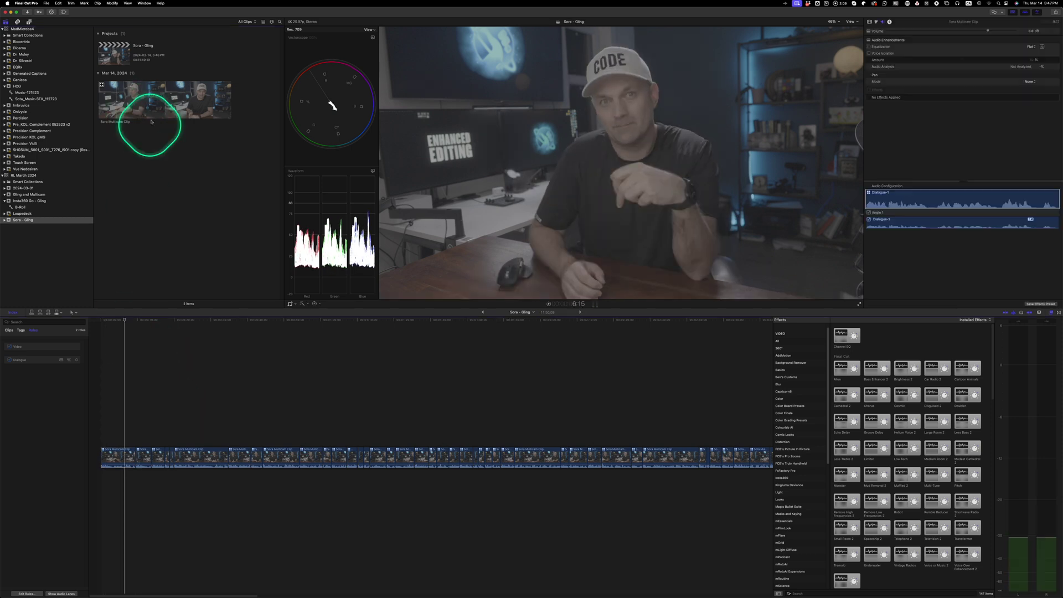
Open the Sora Multicam Clip for angle editing and reveal Angle 1's source clip in the browser and in Finder.
double_click(125, 462)
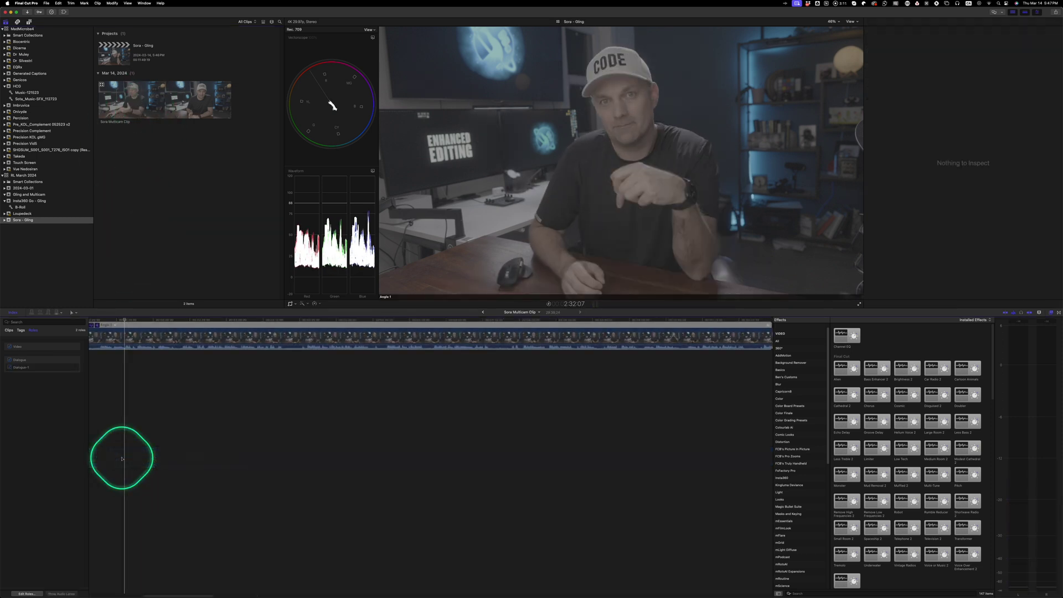
left_click(214, 335)
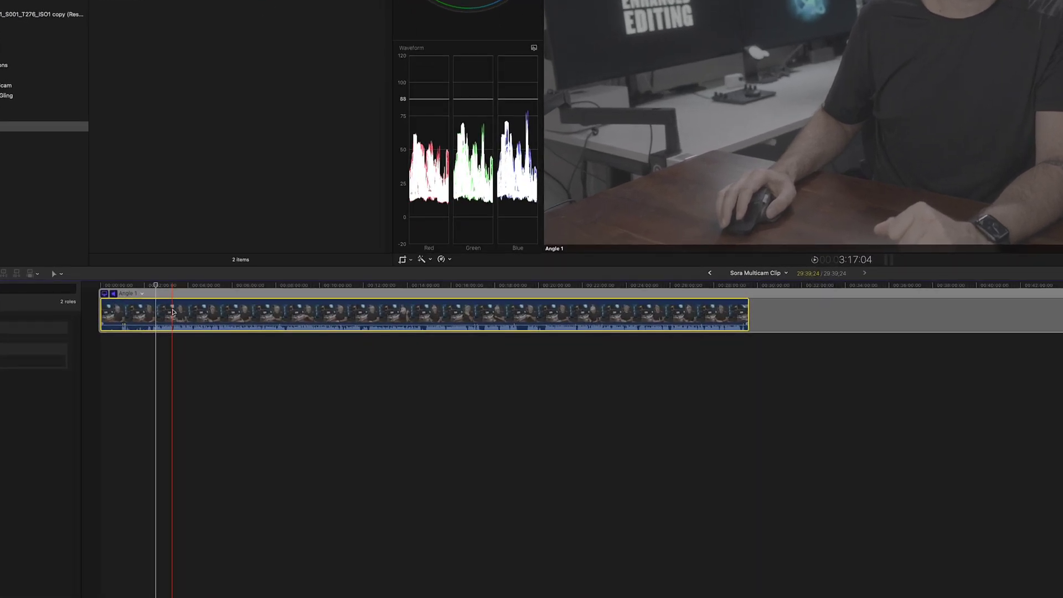
left_click(309, 306)
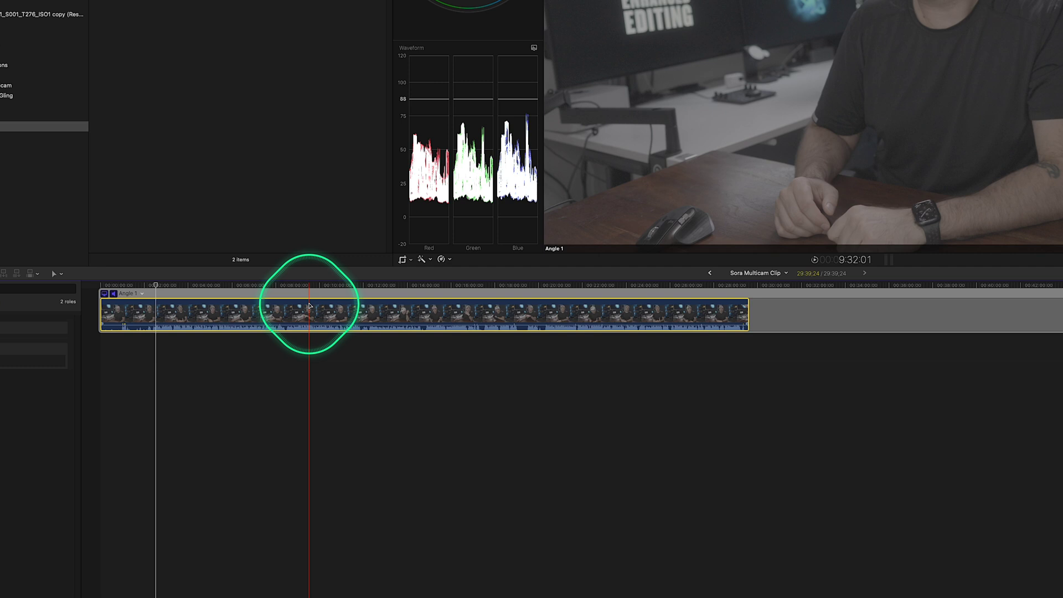
right_click(176, 307)
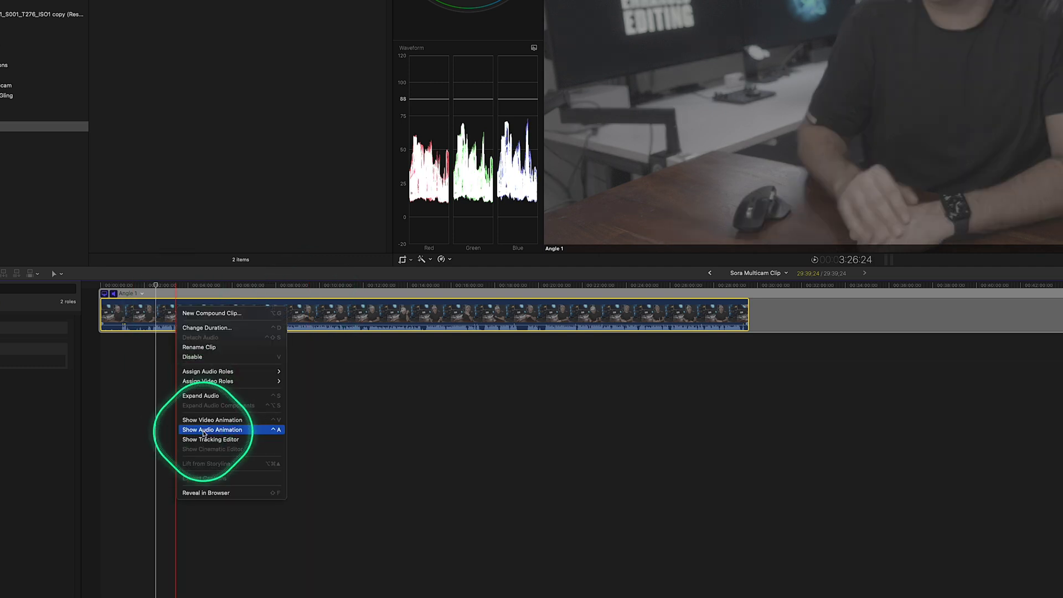
left_click(204, 493)
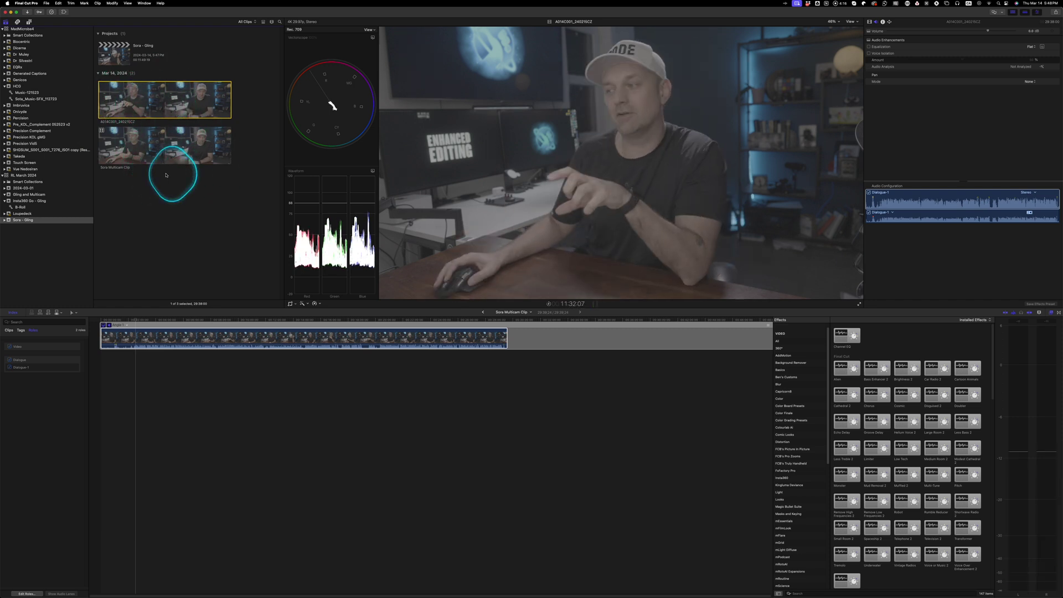
key("shift+super+r")
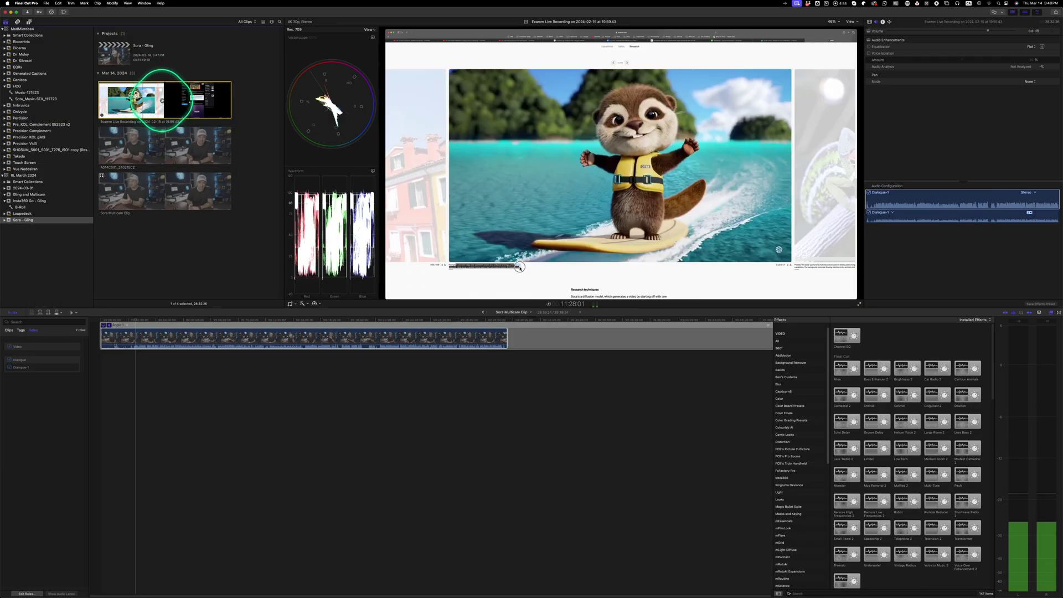
Add a new angle below Angle 1 and place the Ecamm Live Recording clip near its start.
left_click_drag(142, 100, 154, 381)
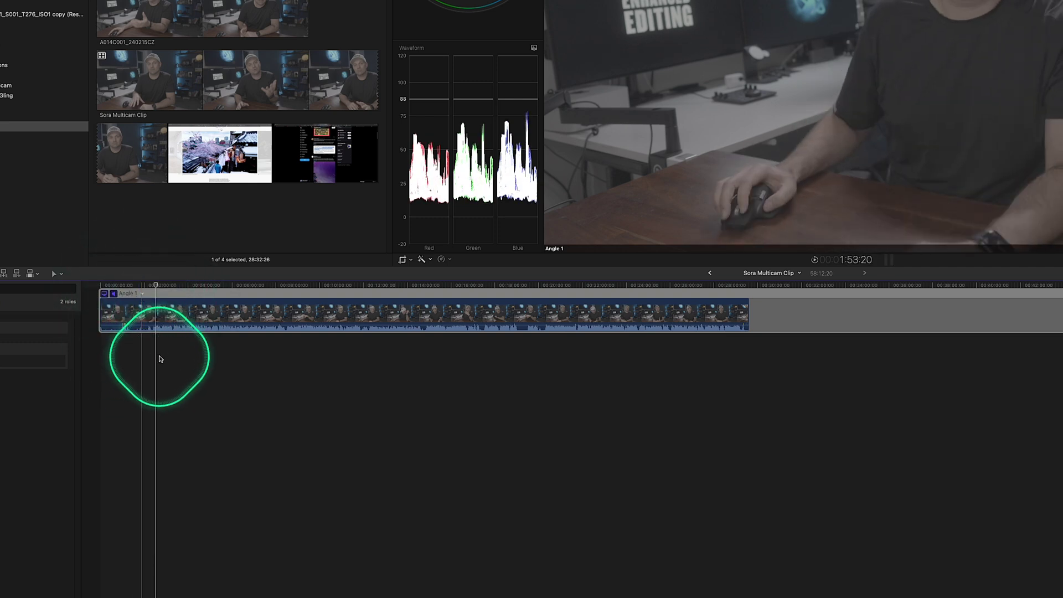
left_click(160, 359)
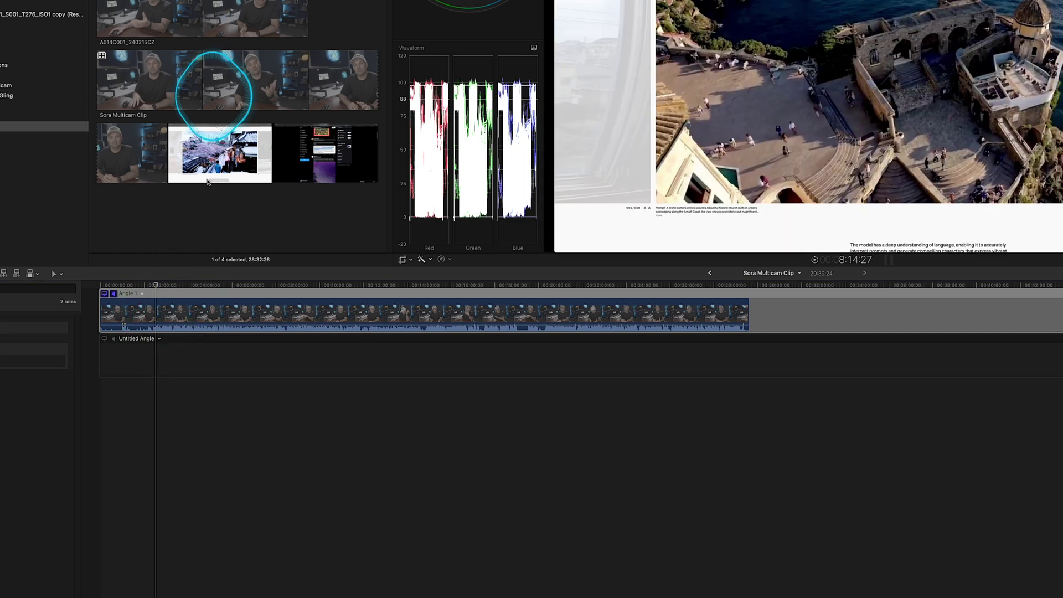
left_click_drag(220, 153, 118, 360)
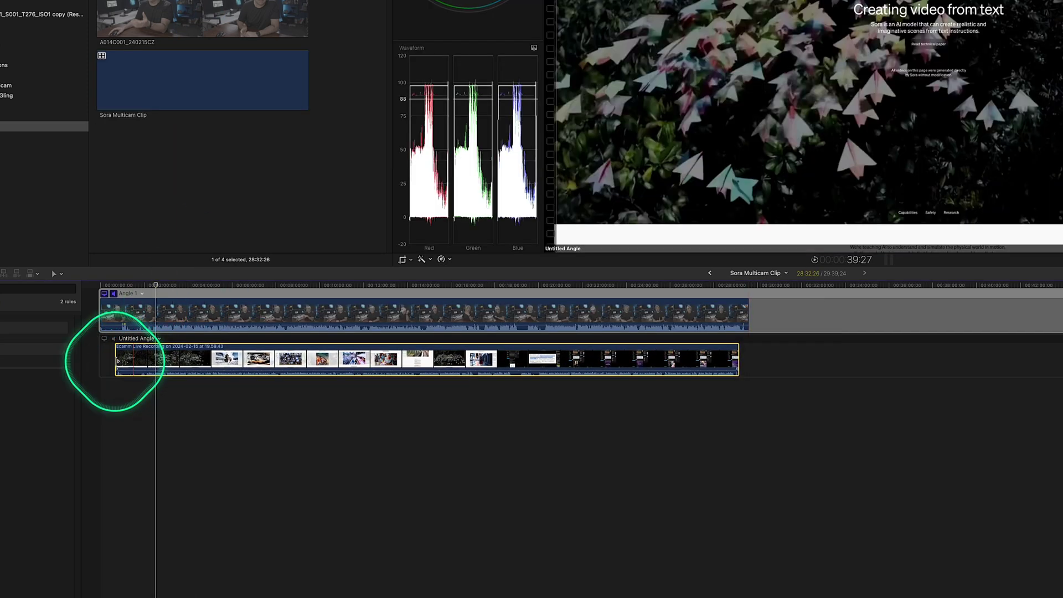
Sync the selected Ecamm Live Recording in the new angle to the monitoring angle, Angle 1.
key("super+equal")
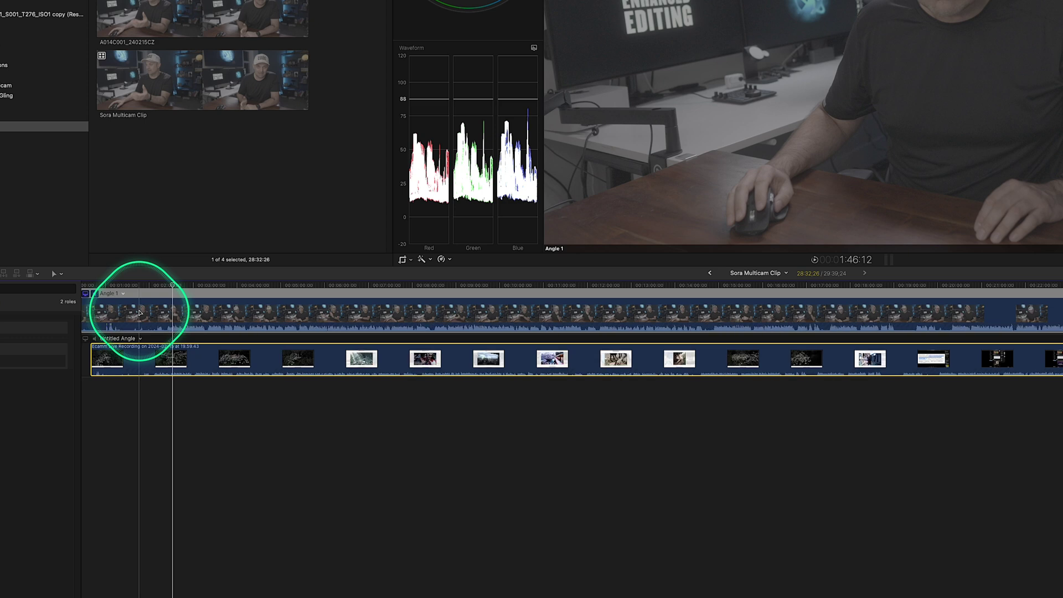
key("super+minus")
key("super+minus")
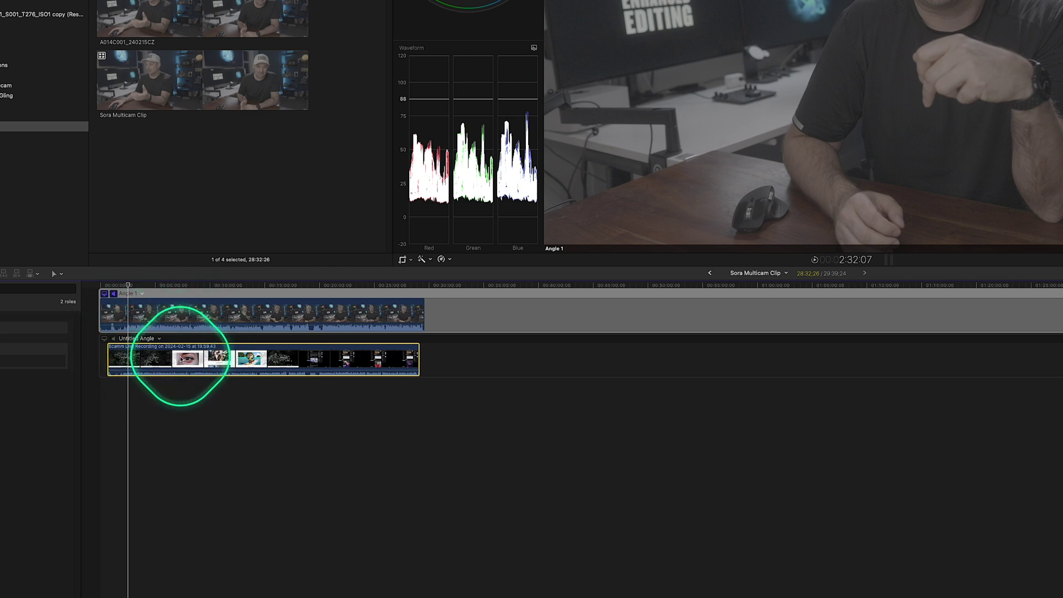
left_click(159, 338)
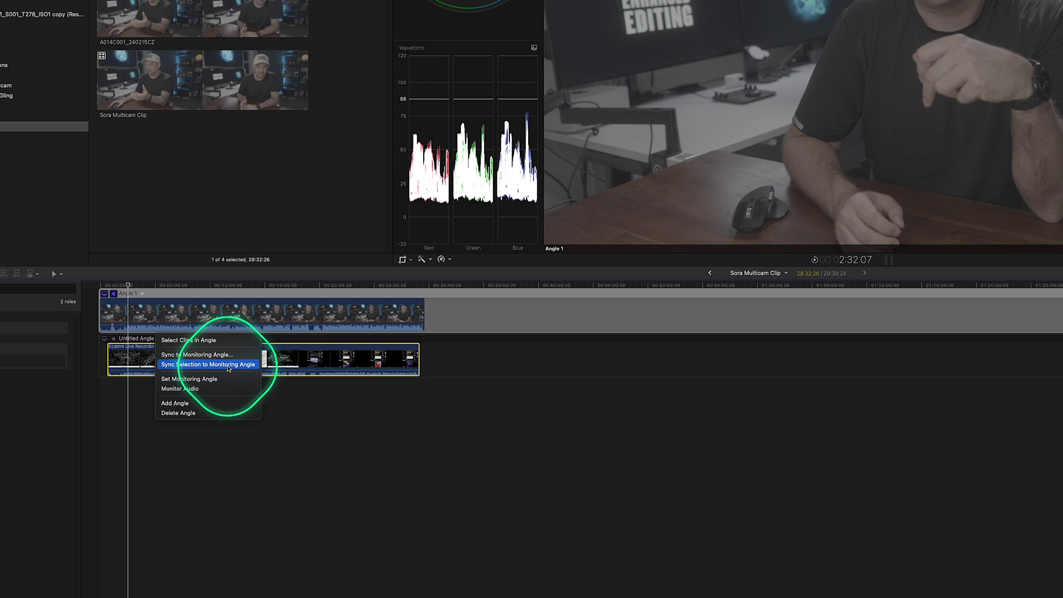
left_click(228, 365)
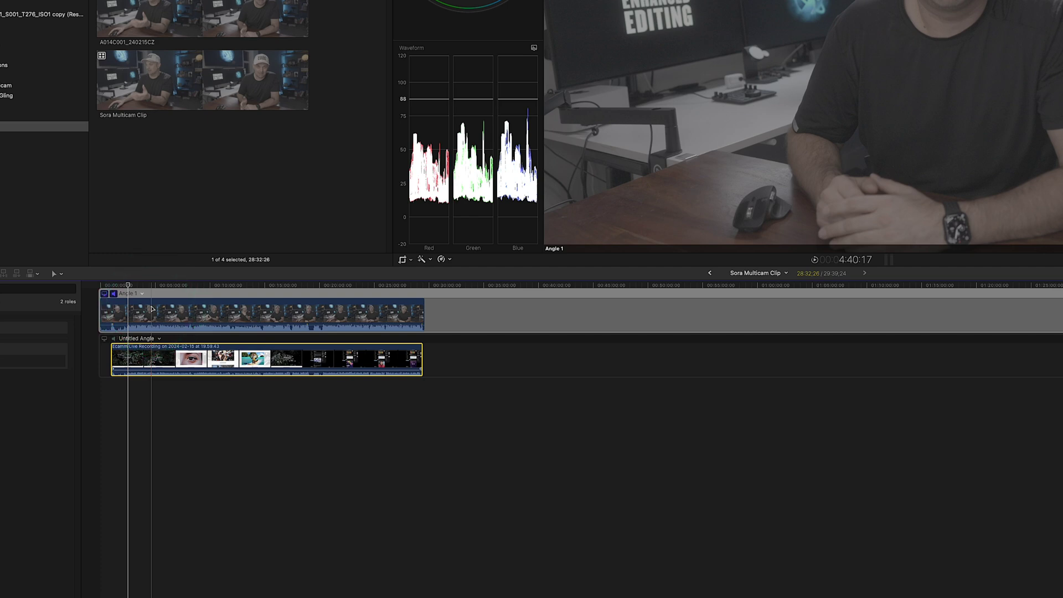
key("super+=")
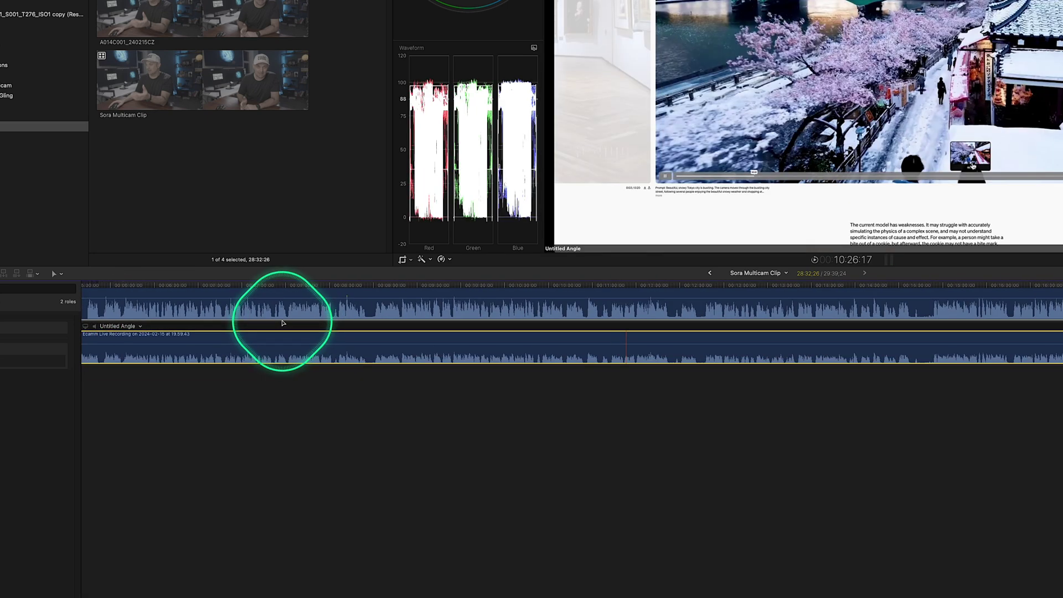
scroll(282, 322, "left", 5)
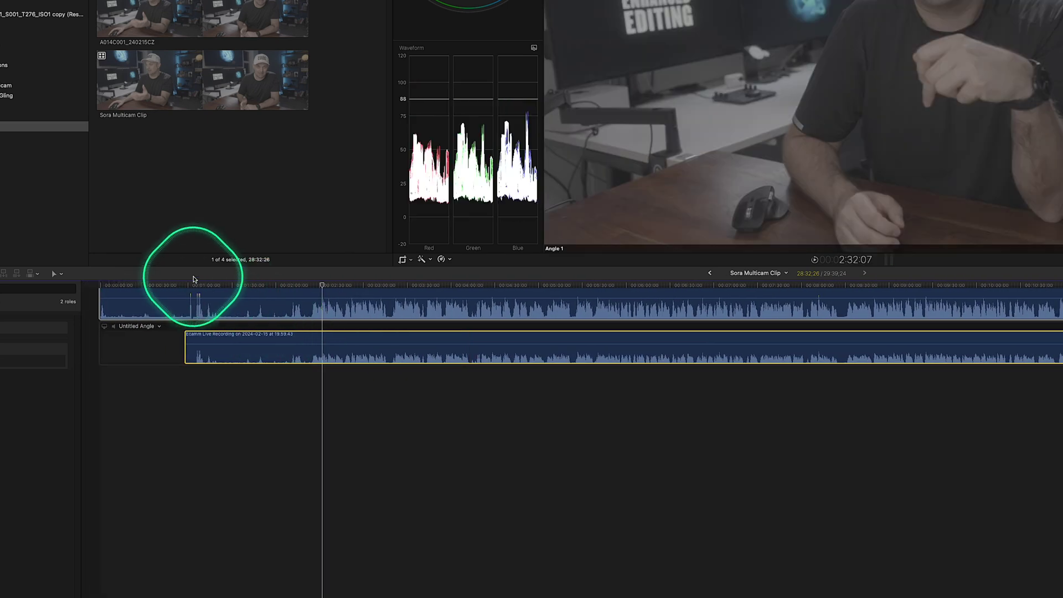
Play from the opening claps near 1:03 and examine how the two angles' audio peaks line up.
left_click(190, 287)
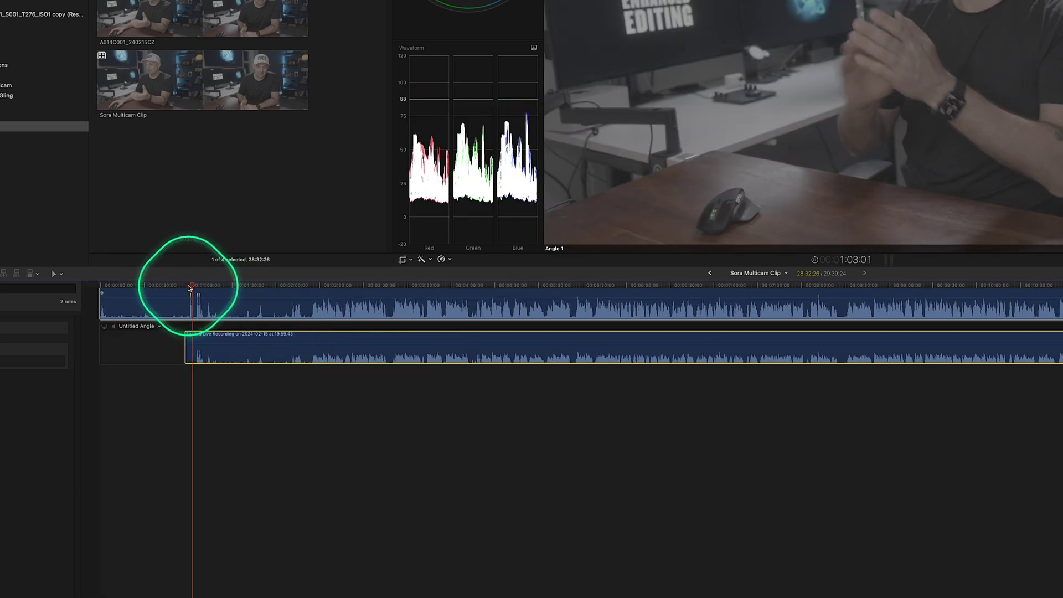
key("space")
key("super+equal")
key("super+equal")
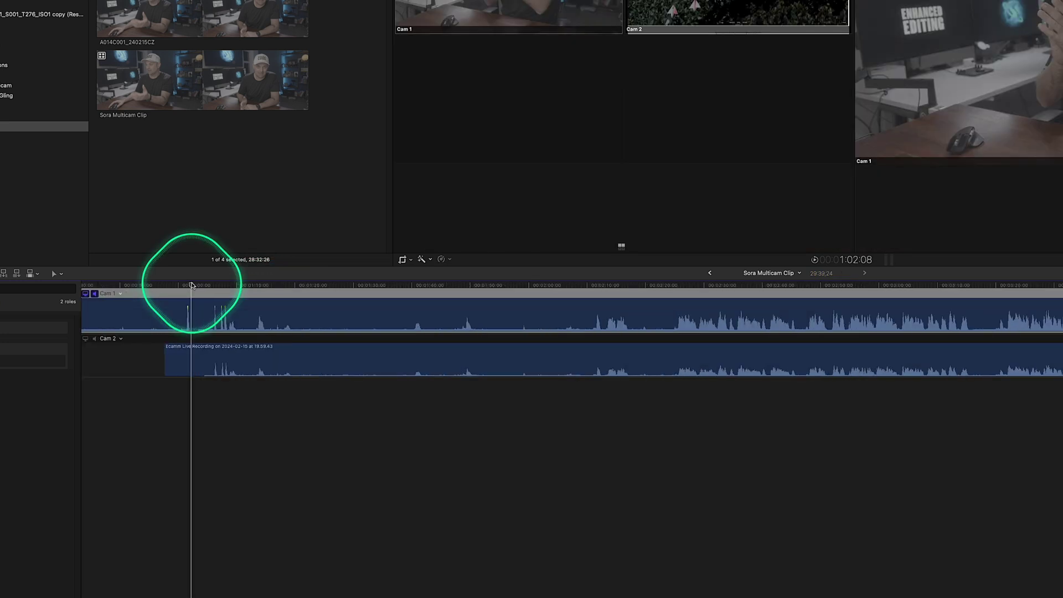
key("super+equal")
key("super+equal")
key("super+equal")
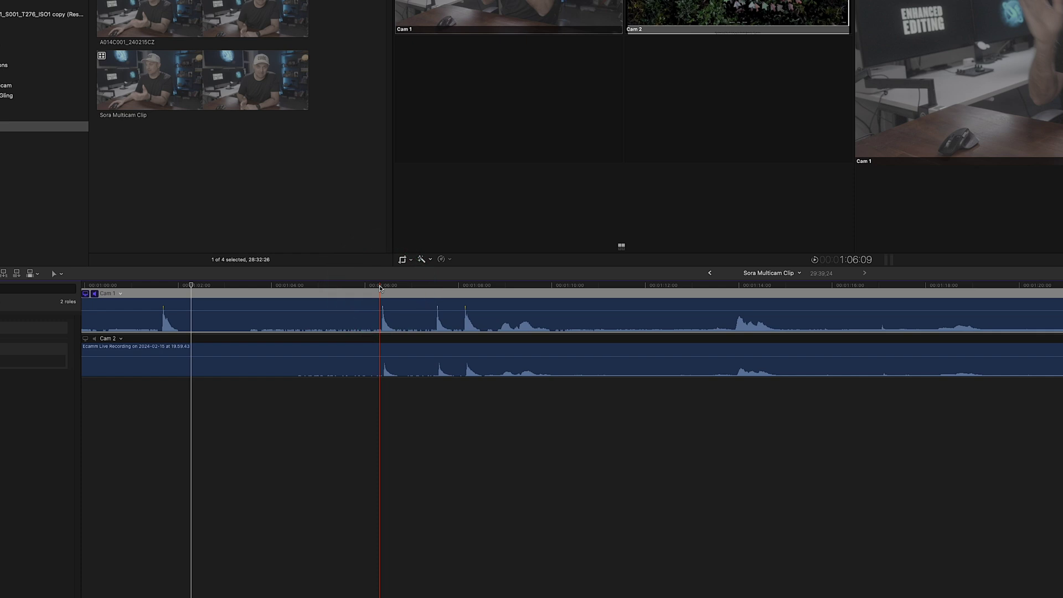
Shift the Ecamm Live Recording slightly earlier so its clap peak near 1:06 aligns with the camera angle's peak.
left_click(385, 286)
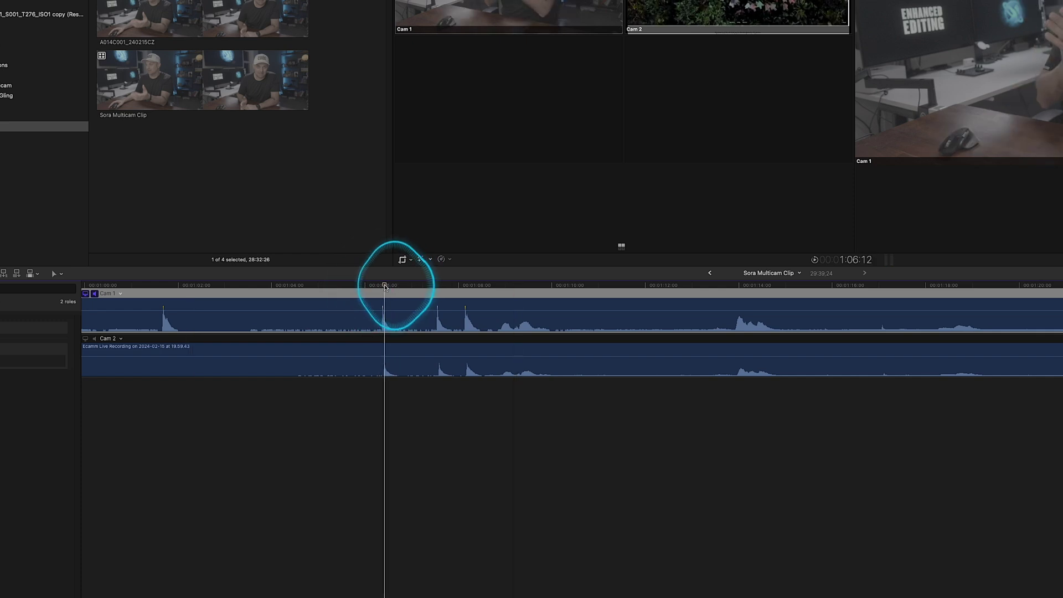
key("super+equal")
key("super+equal")
key("super+equal")
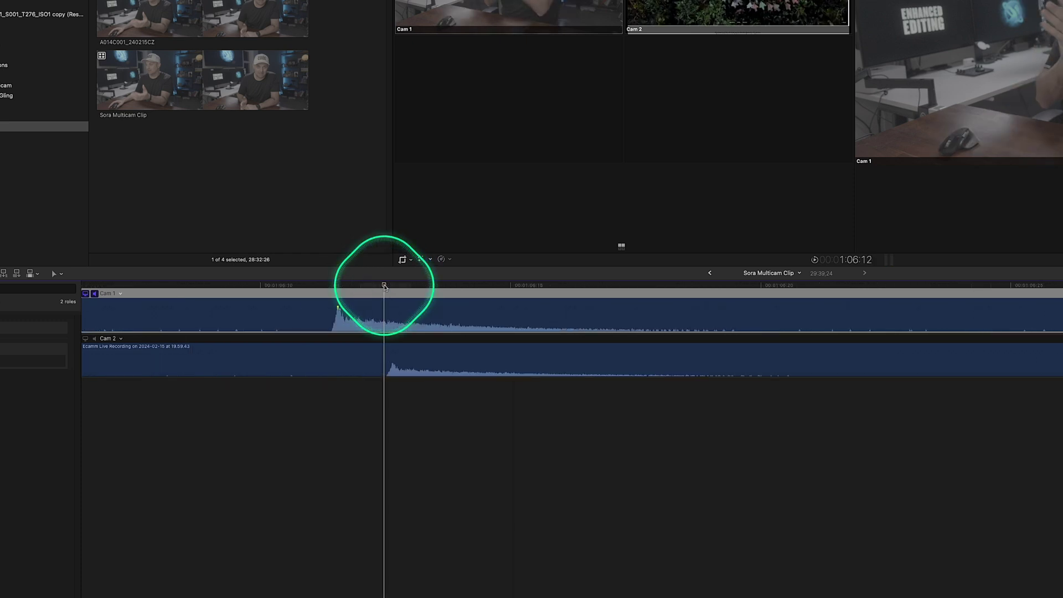
left_click(380, 353)
left_click_drag(382, 351, 368, 348)
Check the clap peaks' alignment around 1:08 and across the full length of both angles.
key("super+minus")
key("super+minus")
key("super+minus")
left_click(686, 285)
key("super+minus")
key("super+minus")
key("super+minus")
key("super+minus")
key("super+minus")
key("super+minus")
key("super+minus")
key("super+minus")
key("super+minus")
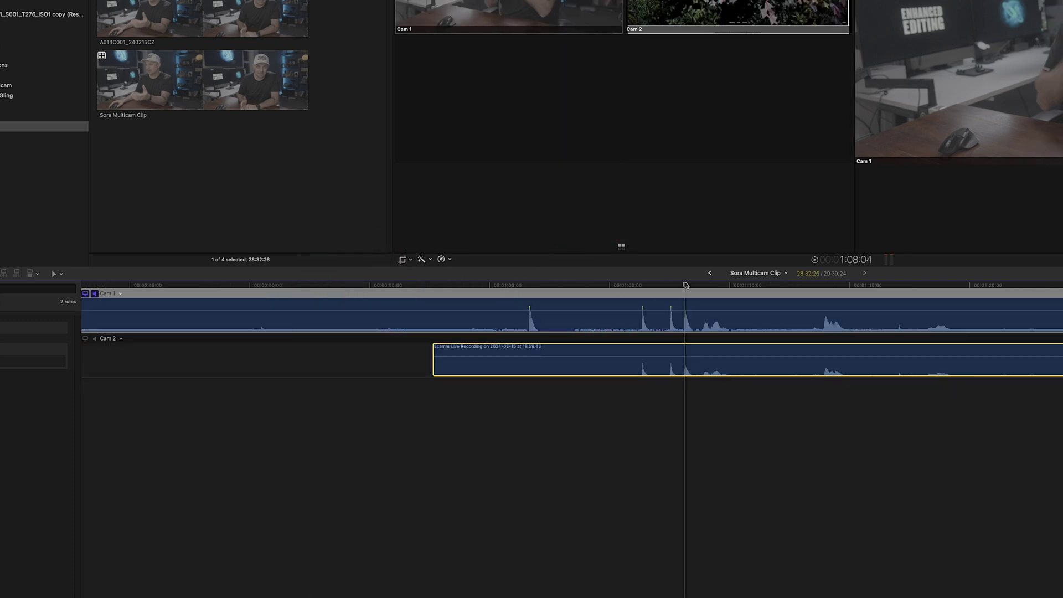
left_click(347, 400)
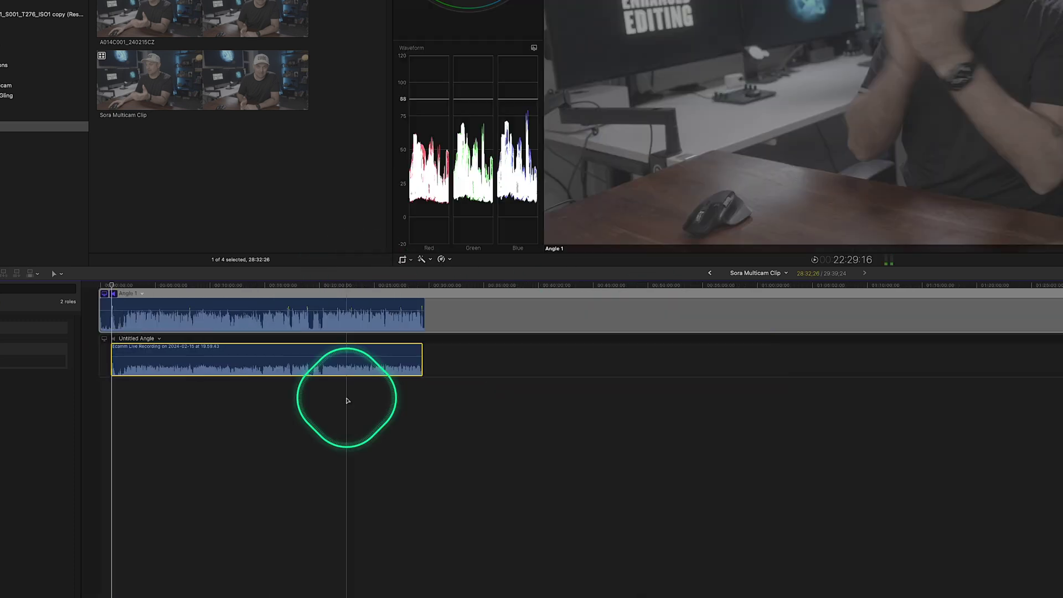
Rename the untitled angle as Cam 2 and Angle 1 as Cam 1.
double_click(132, 339)
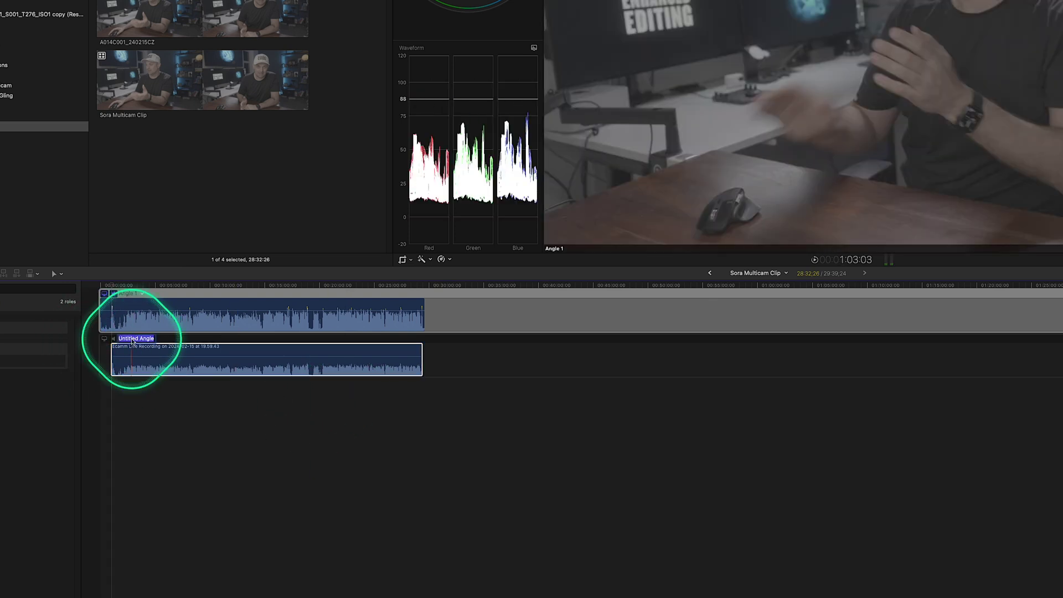
double_click(126, 293)
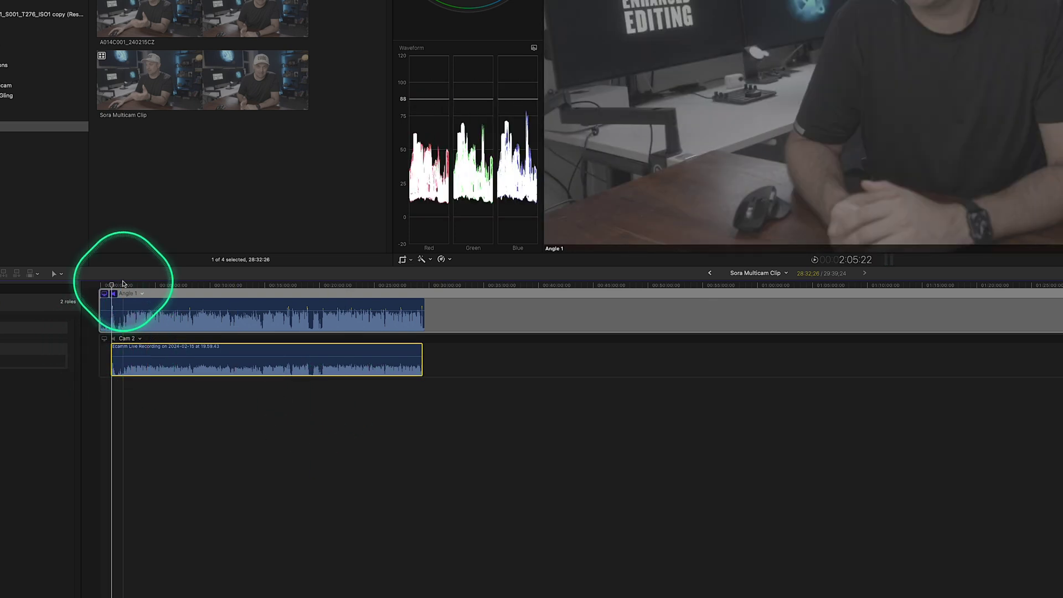
type("Cam")
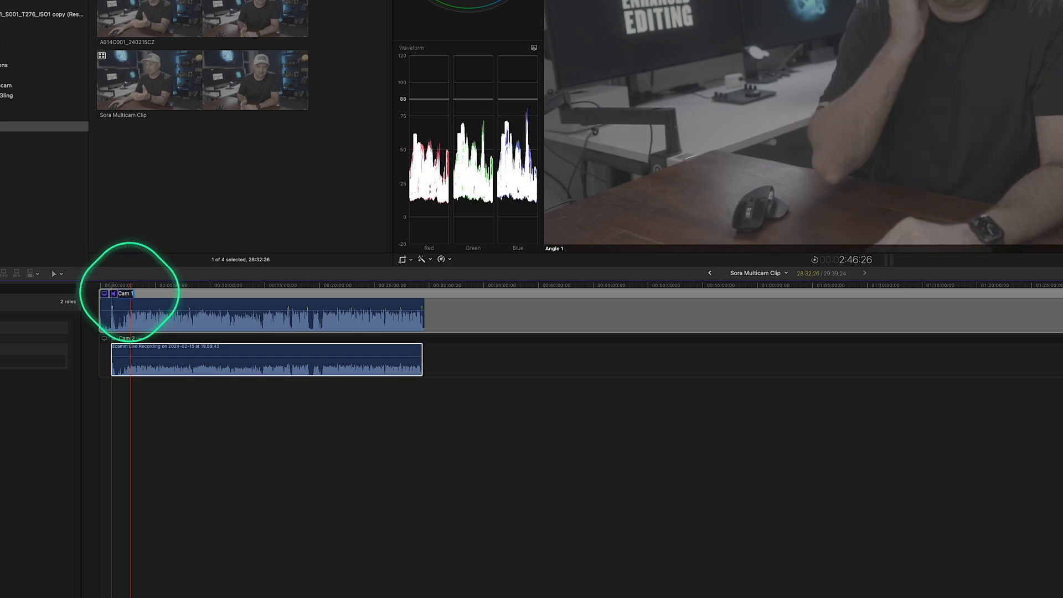
left_click(190, 392)
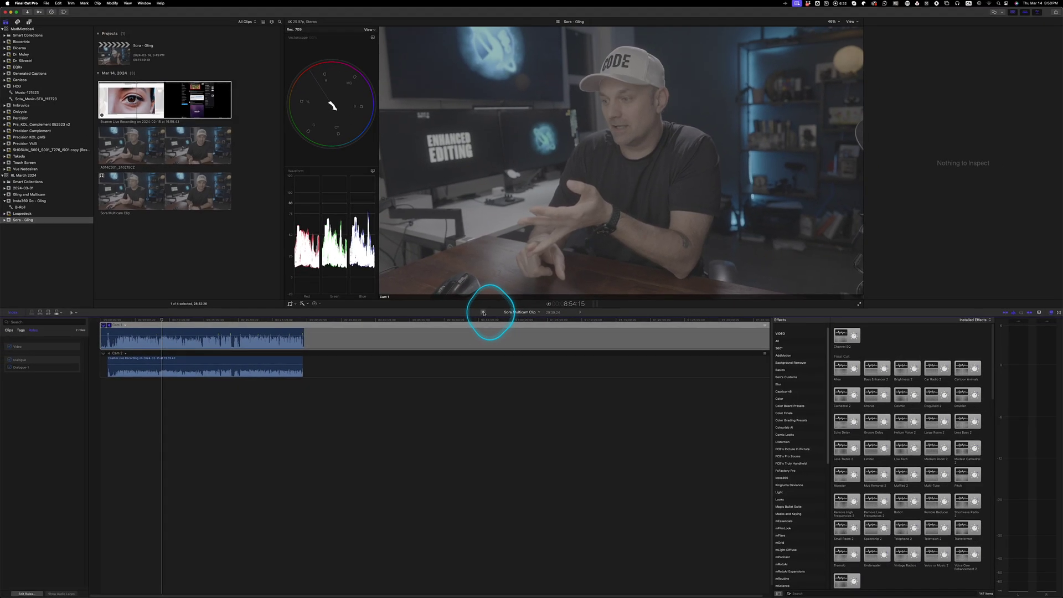
Return to the Sora - Gling project and switch the first clip's active video angle to Cam 2.
left_click(484, 313)
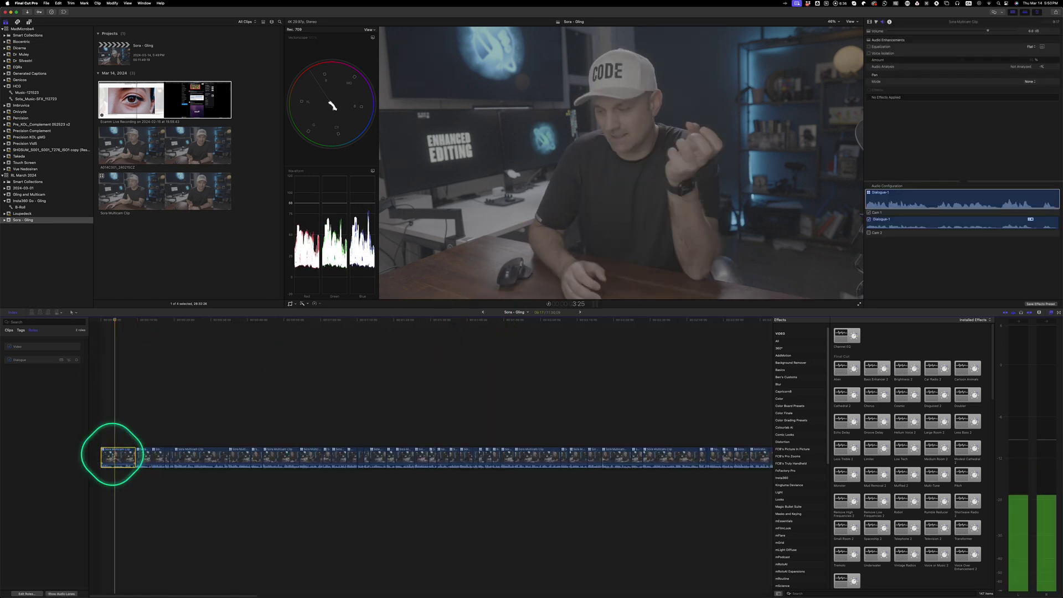
key("alt+2")
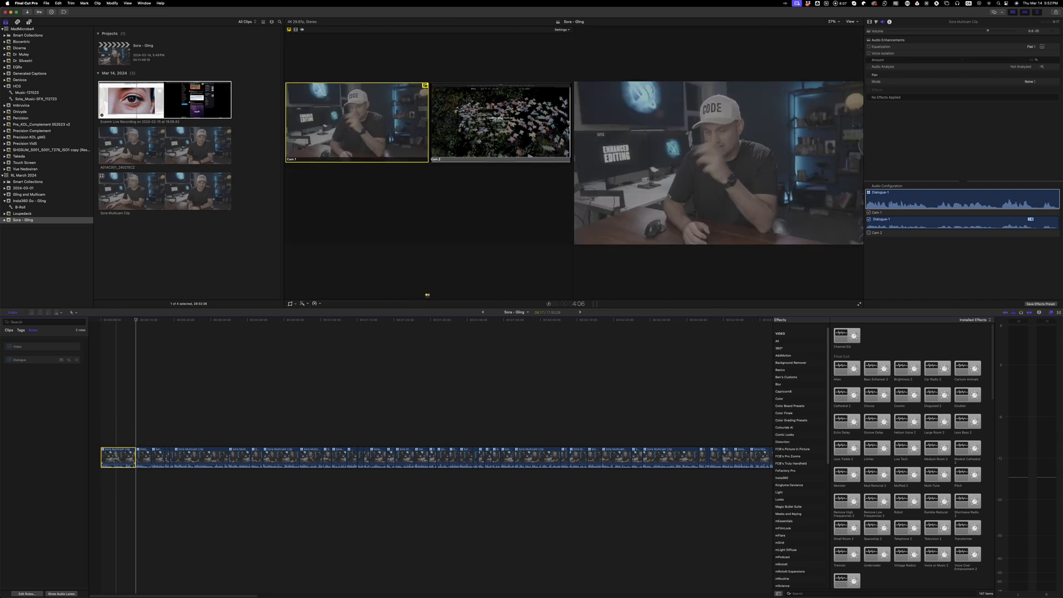
right_click(119, 458)
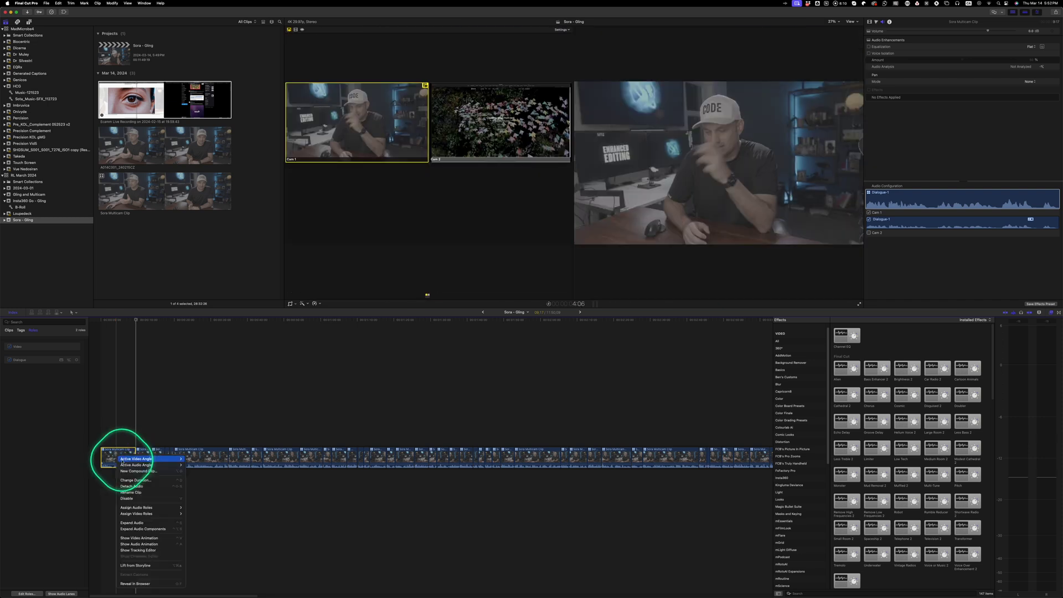
left_click(195, 467)
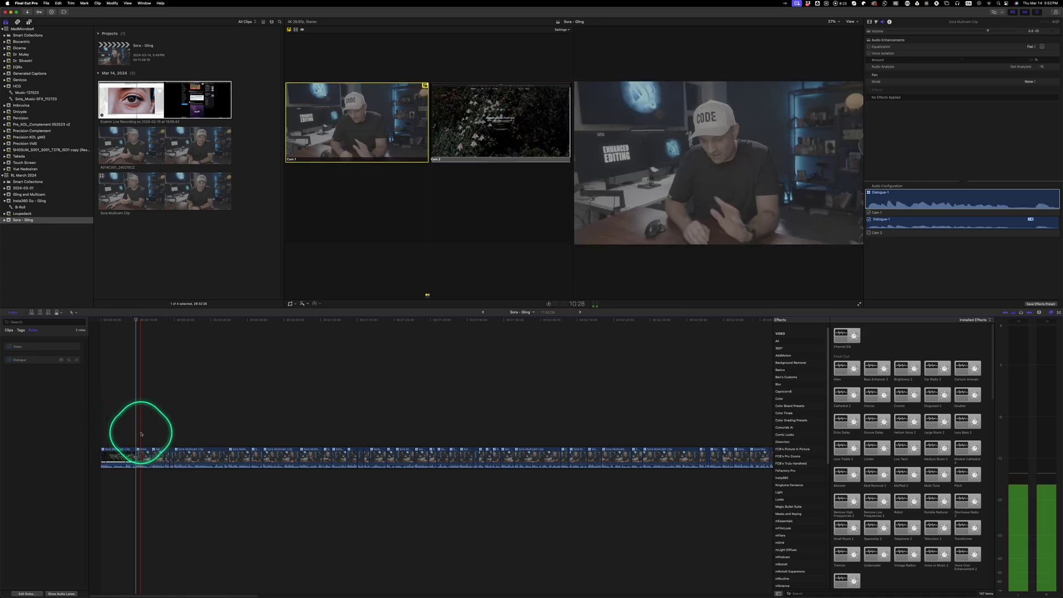
Select the next 16 timeline clips, set their Active Video Angle to Cam 2, and skim through them.
left_click(142, 434)
left_click_drag(141, 434, 386, 453)
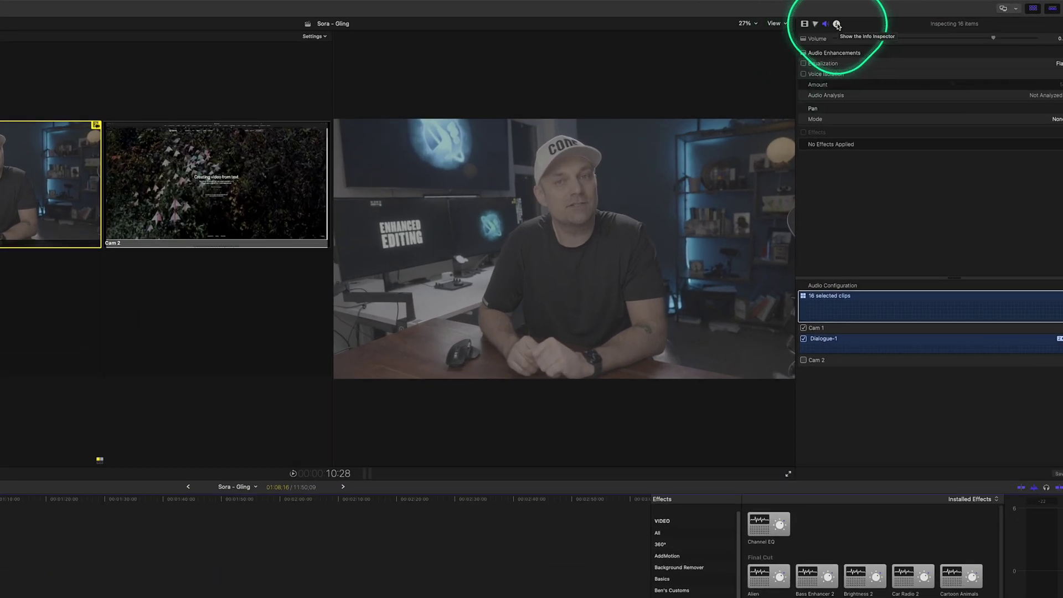
left_click(836, 23)
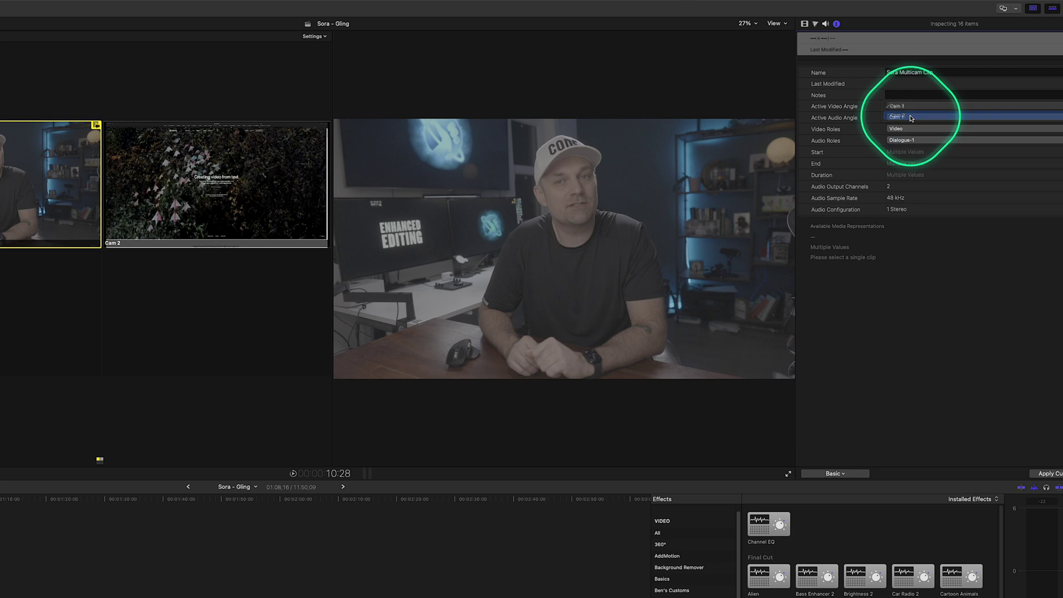
left_click(911, 118)
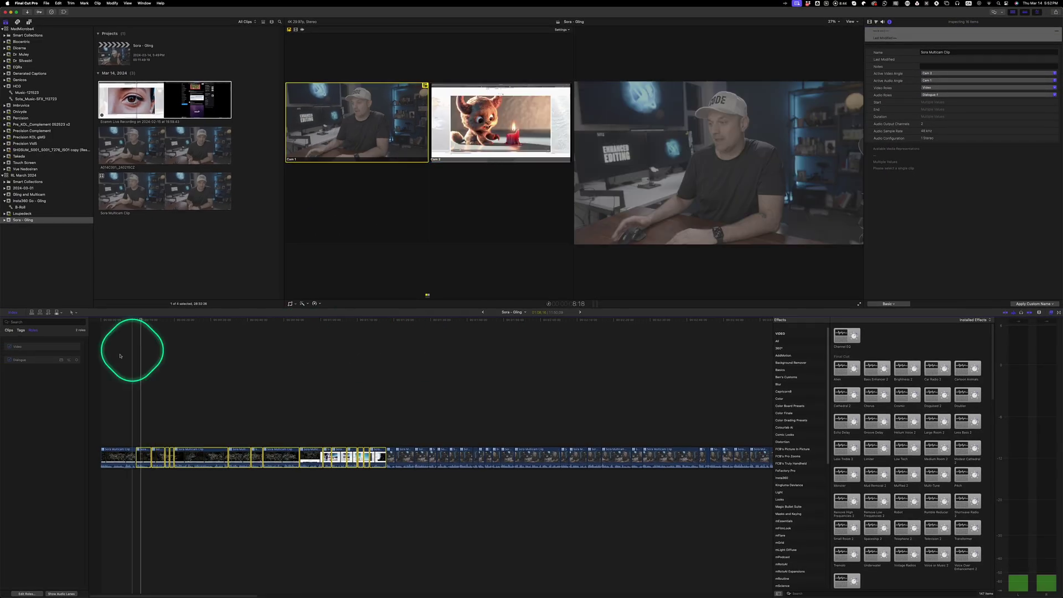
left_click_drag(142, 353, 274, 354)
left_click_drag(316, 319, 145, 327)
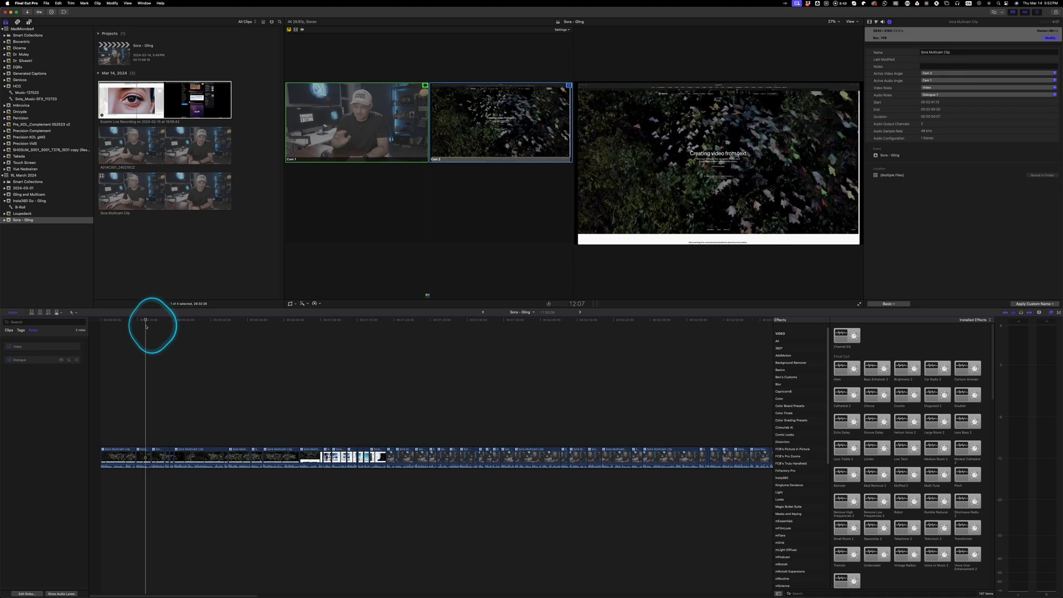
Undo the Cam 2 video angle switches on the timeline clips.
key("super+z")
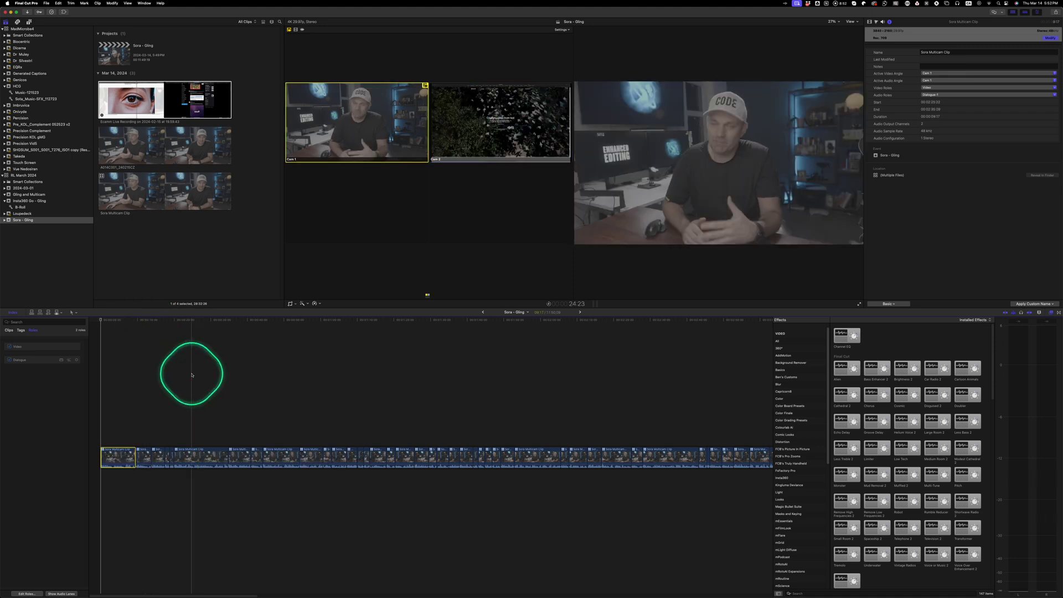
key("super+minus")
key("super+minus")
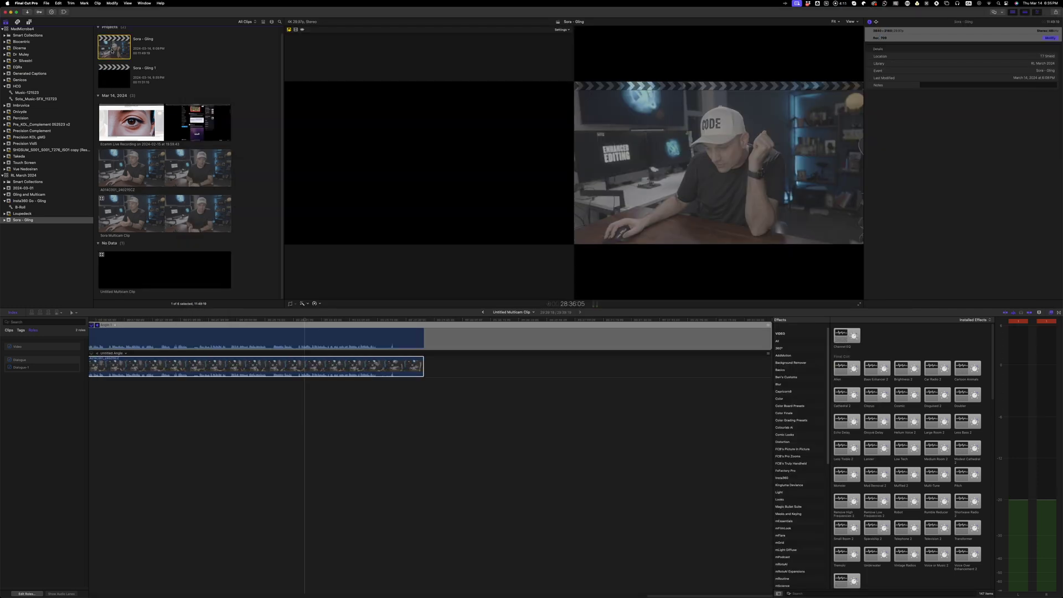
Inspect the camera clip and audio-only Angle 1 in the Untitled Multicam Clip, and open the Sora - Gling 1 project.
left_click(244, 367)
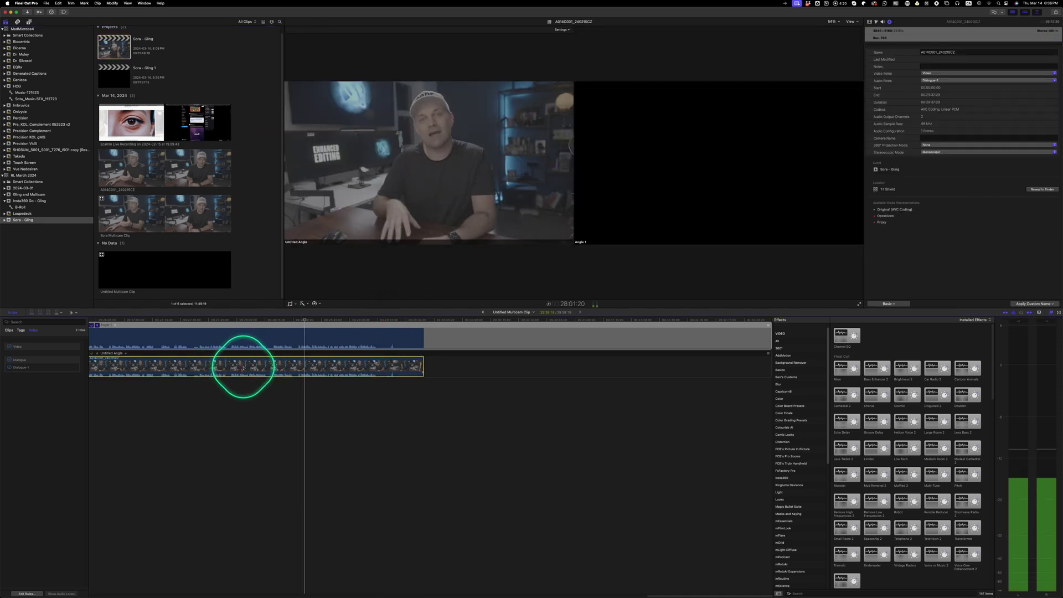
left_click(236, 339)
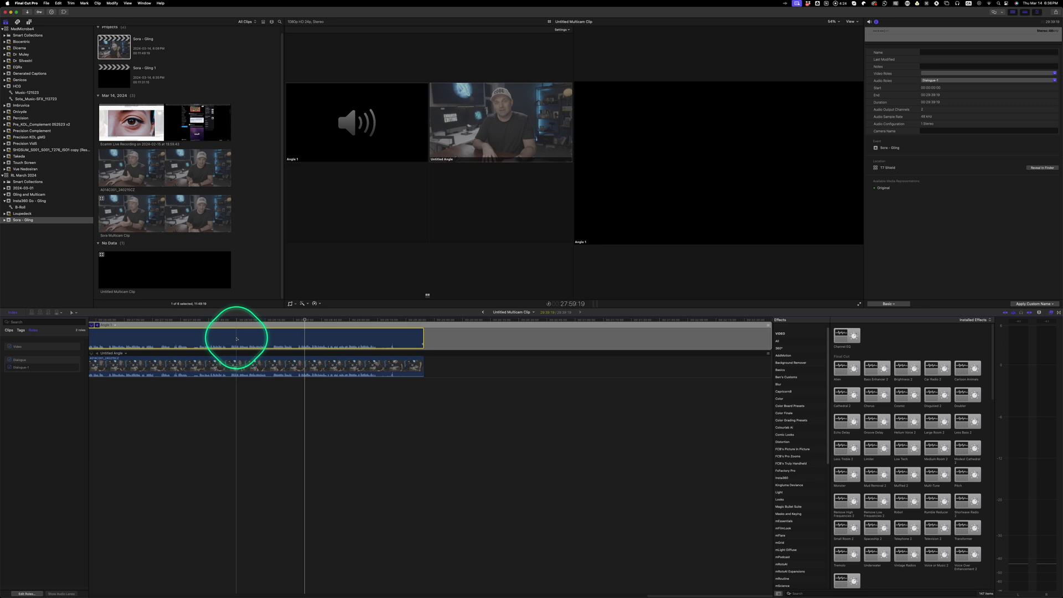
left_click(124, 112)
double_click(118, 68)
left_click(341, 379)
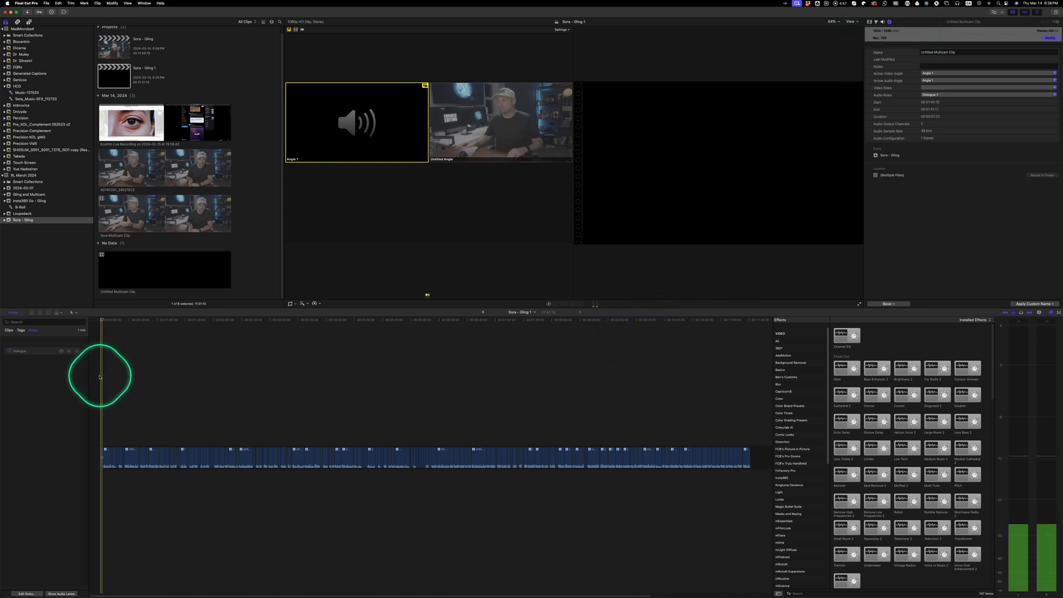
Select all clips in Sora - Gling 1 and create a 4K, 3840x2160, 29.97p project named New Project.
left_click(98, 323)
left_click_drag(95, 428, 769, 502)
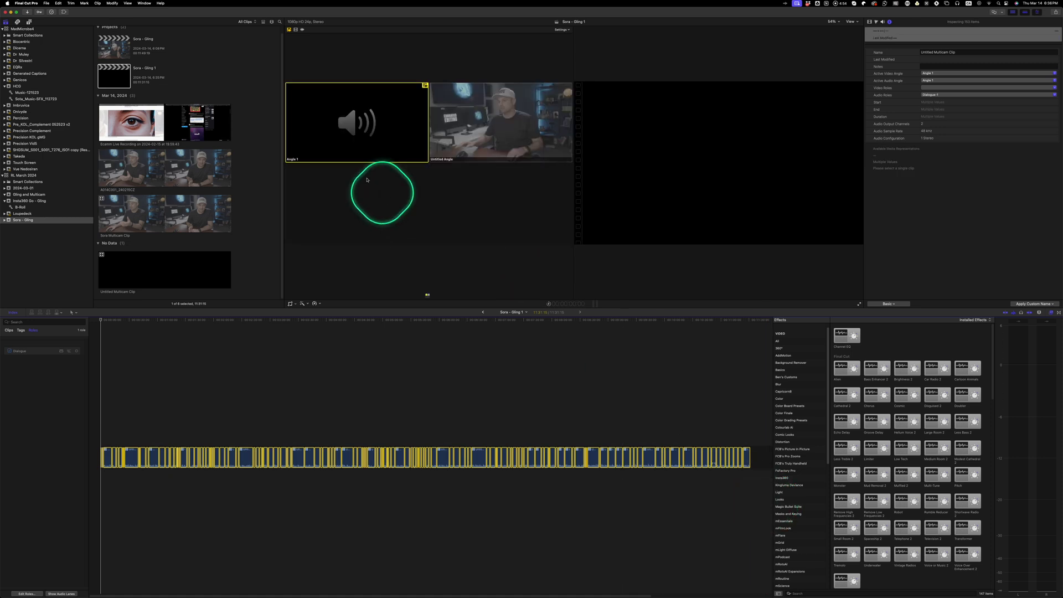
left_click(121, 74)
left_click(46, 4)
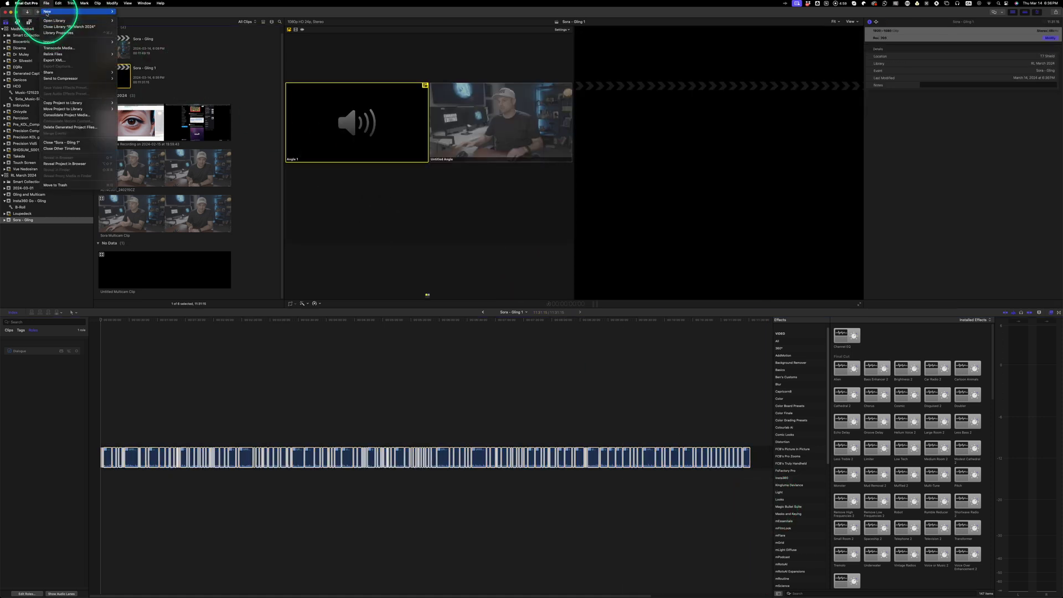
left_click(135, 13)
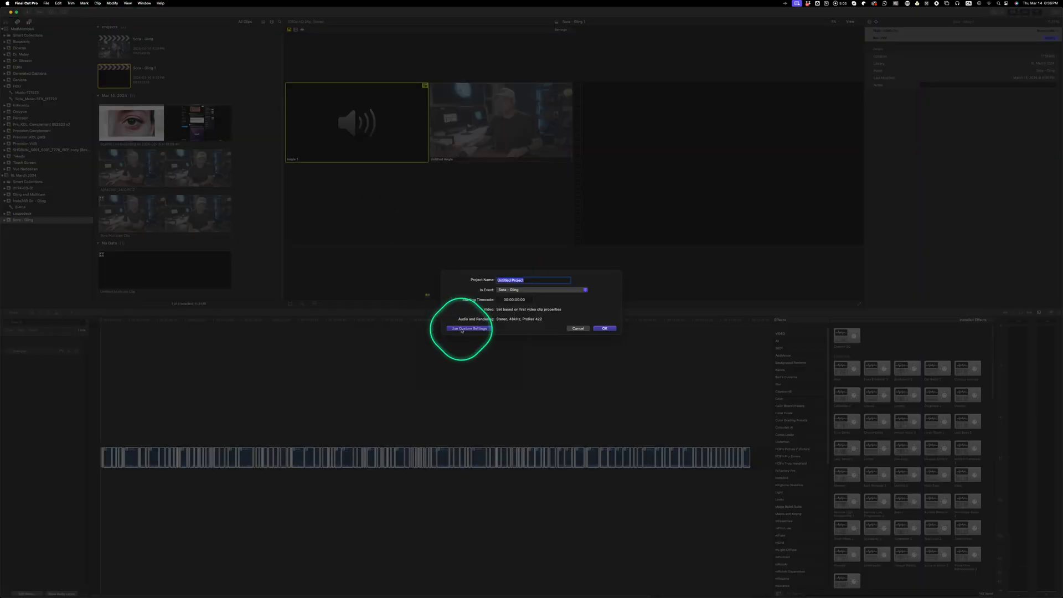
left_click(462, 330)
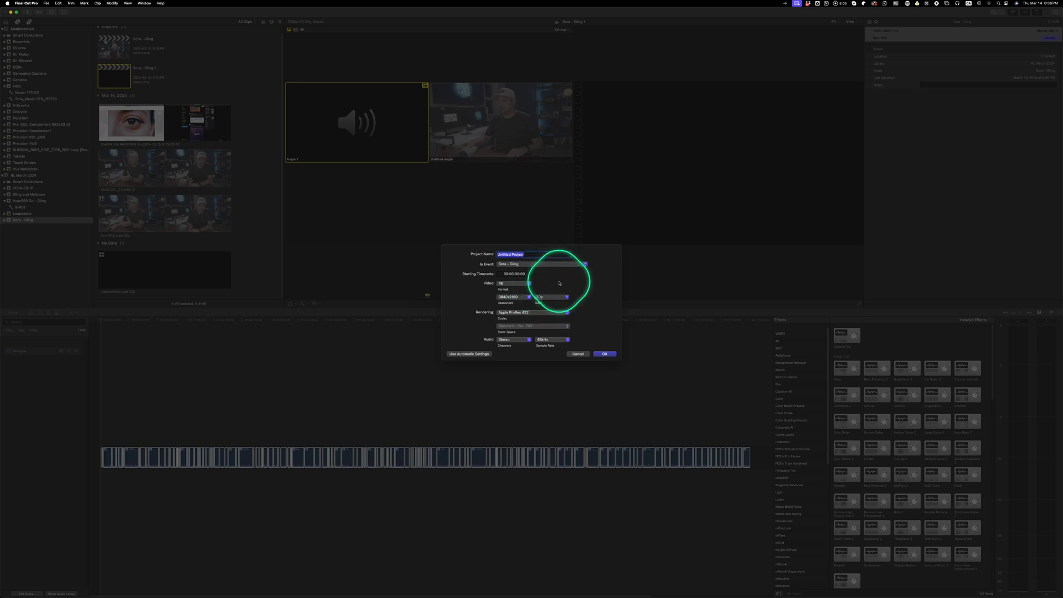
left_click(548, 293)
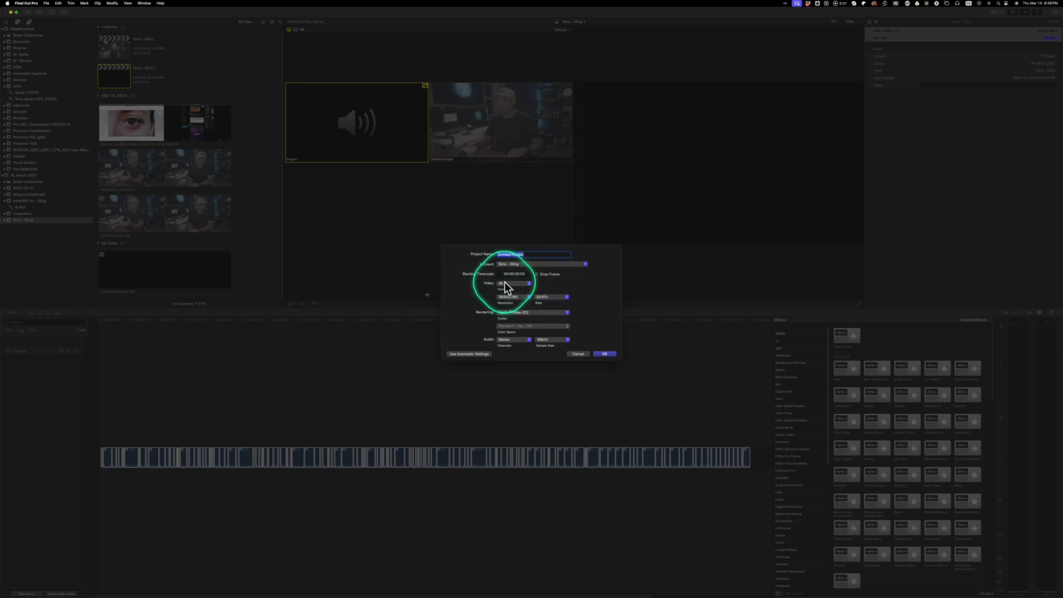
left_click(603, 354)
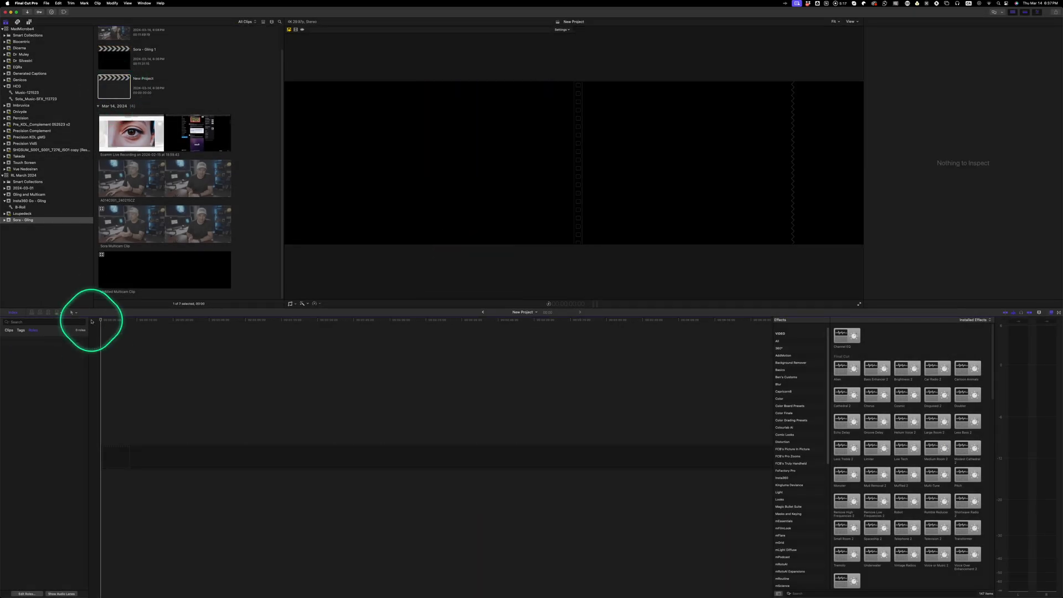
Paste the copied multicam clips at the start of New Project and open the first clip to view its angles.
key("e")
key("super+shift+7")
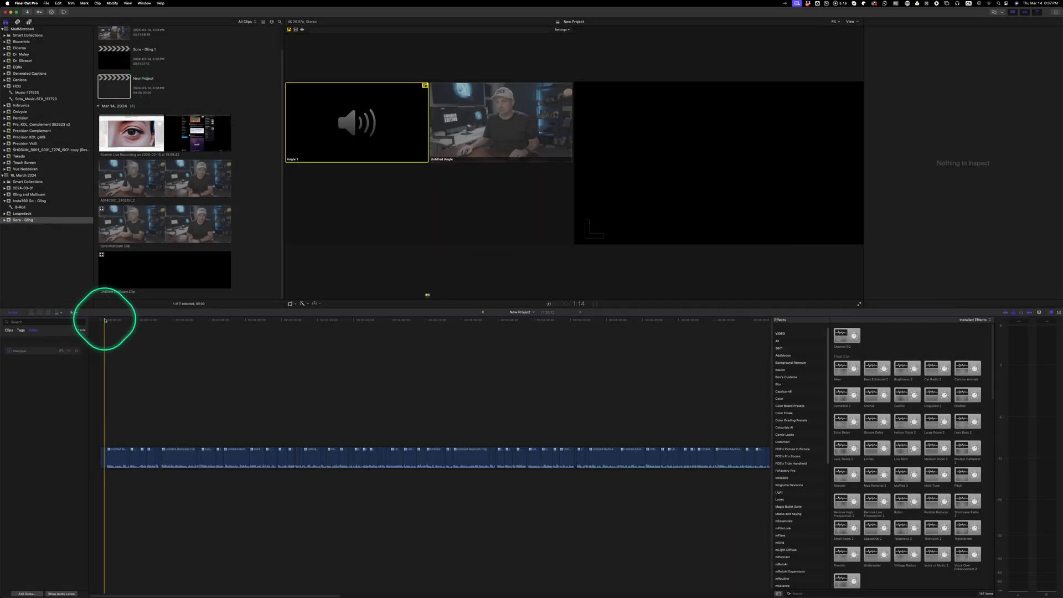
left_click(122, 459)
double_click(122, 459)
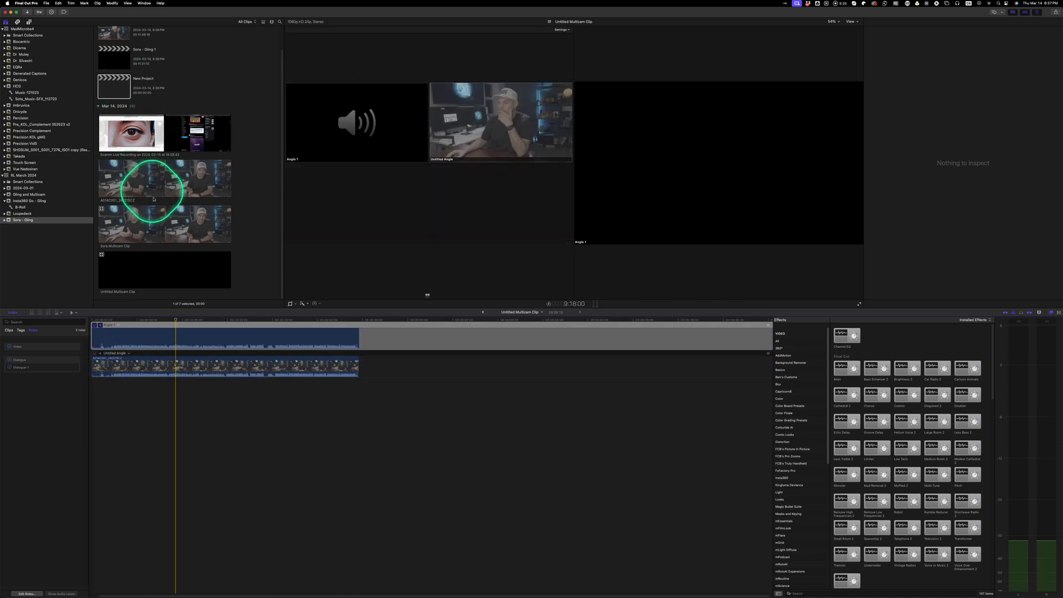
key("super+bracketleft")
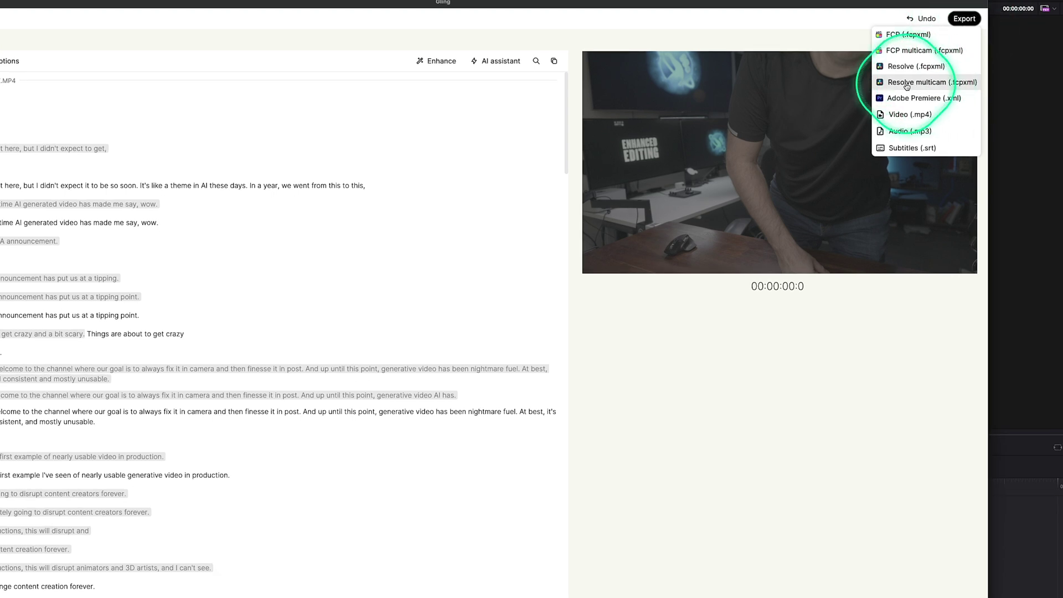
Switch to Gling and export the edit as a Resolve multicam .fcpxml, adding DR to the Sora file name.
left_click(837, 70)
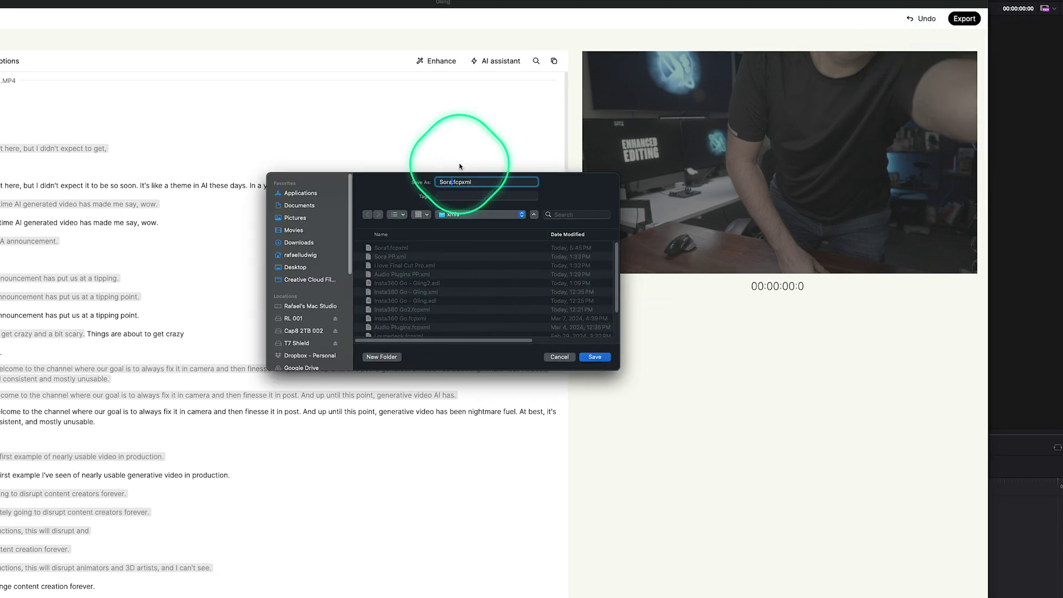
type("DR")
left_click(594, 357)
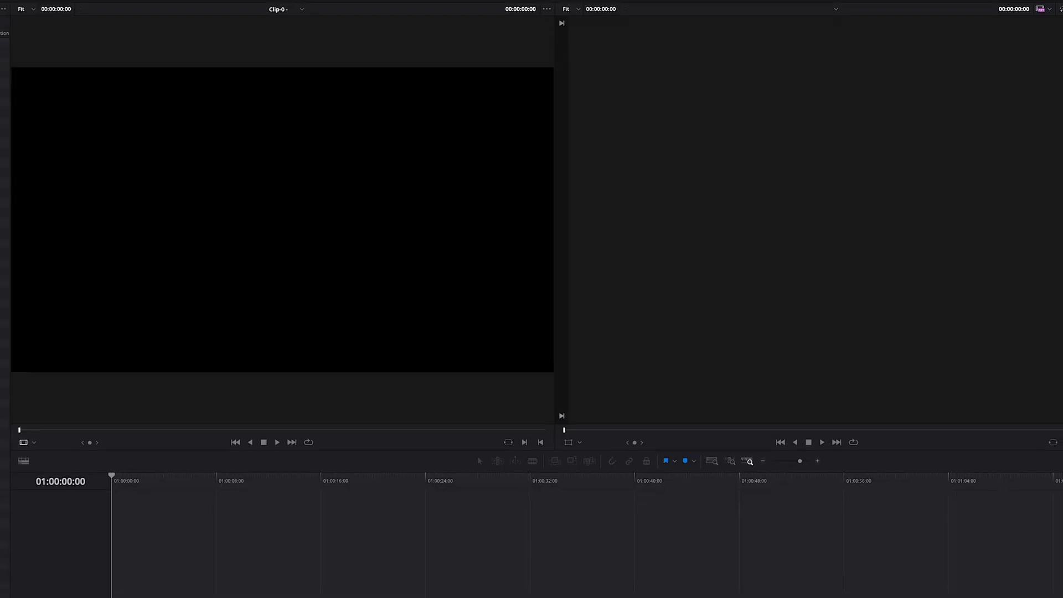
Import the exported Sora DR .fcpxml as a timeline into the Multicam Test project, keeping the default Load XML settings.
left_click(62, 3)
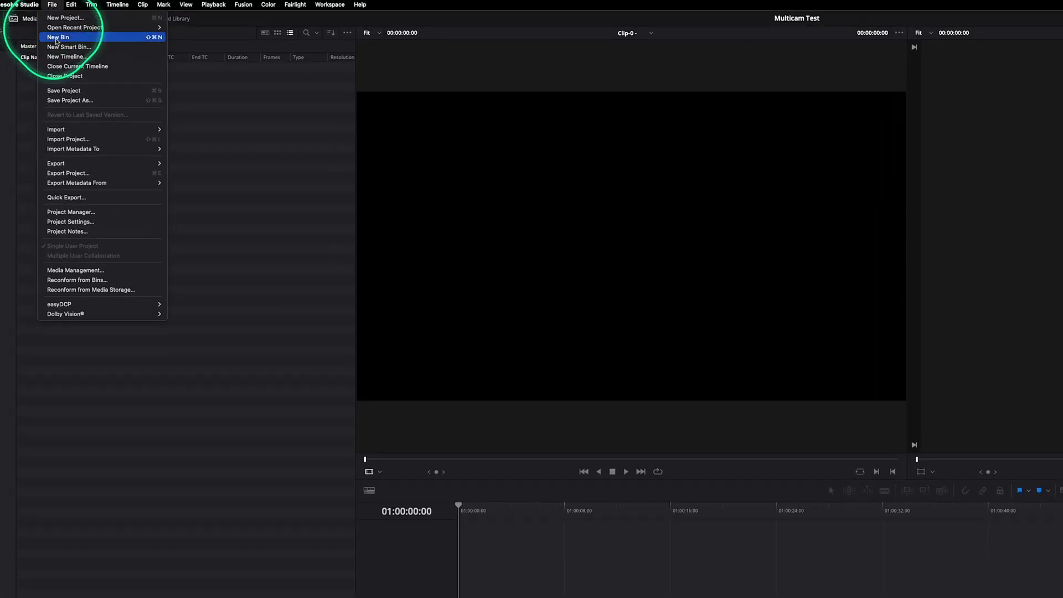
mouse_move(53, 130)
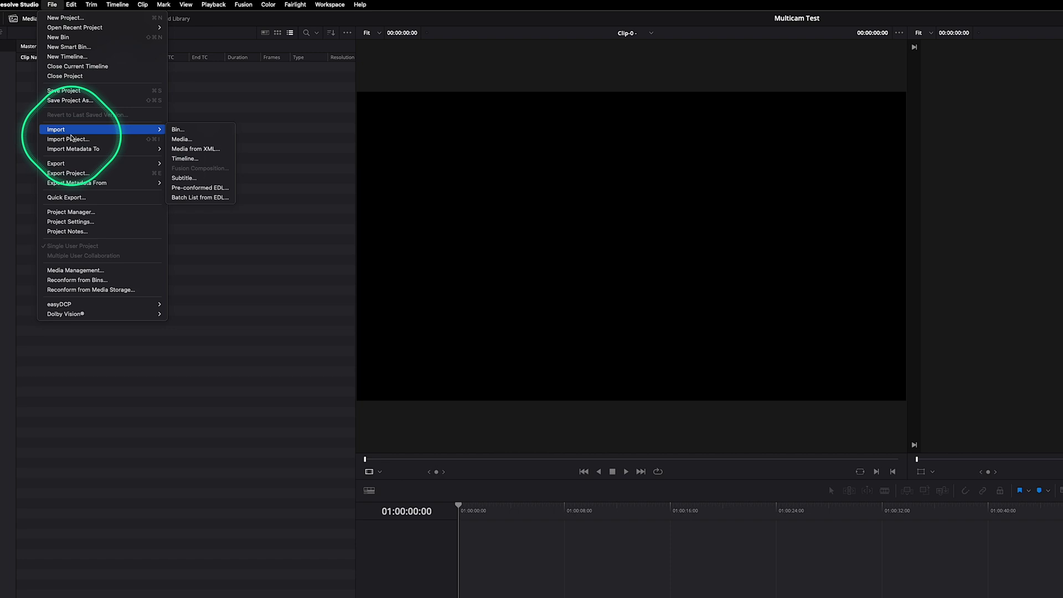
left_click(199, 160)
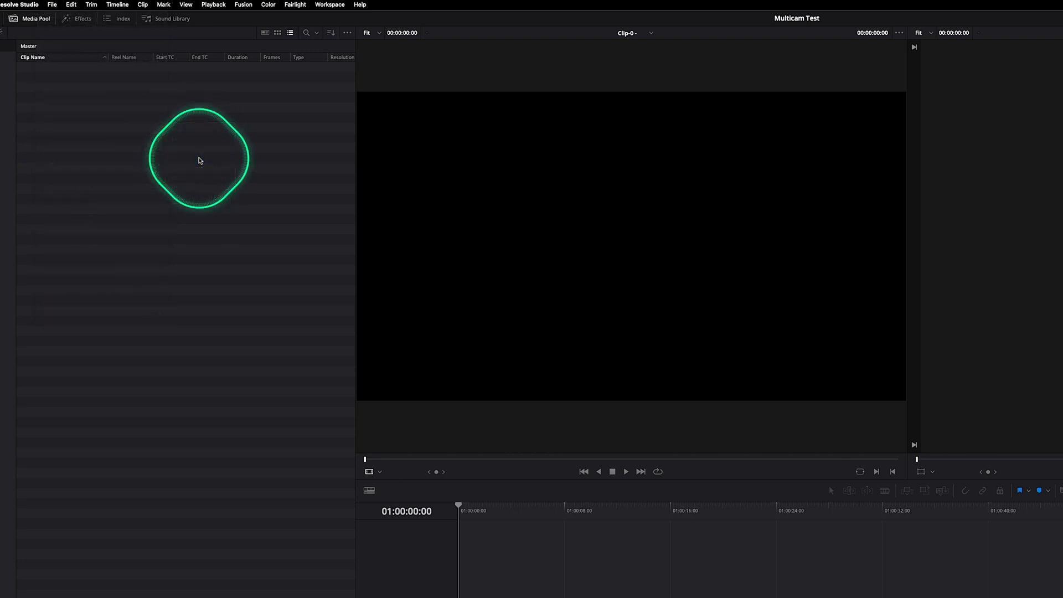
left_click(993, 513)
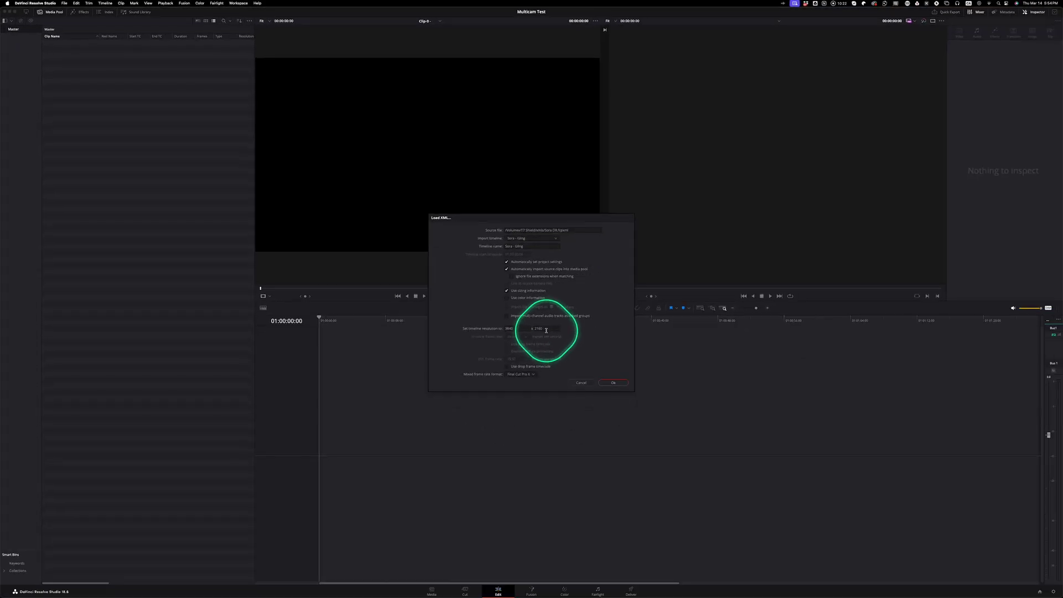
left_click(615, 383)
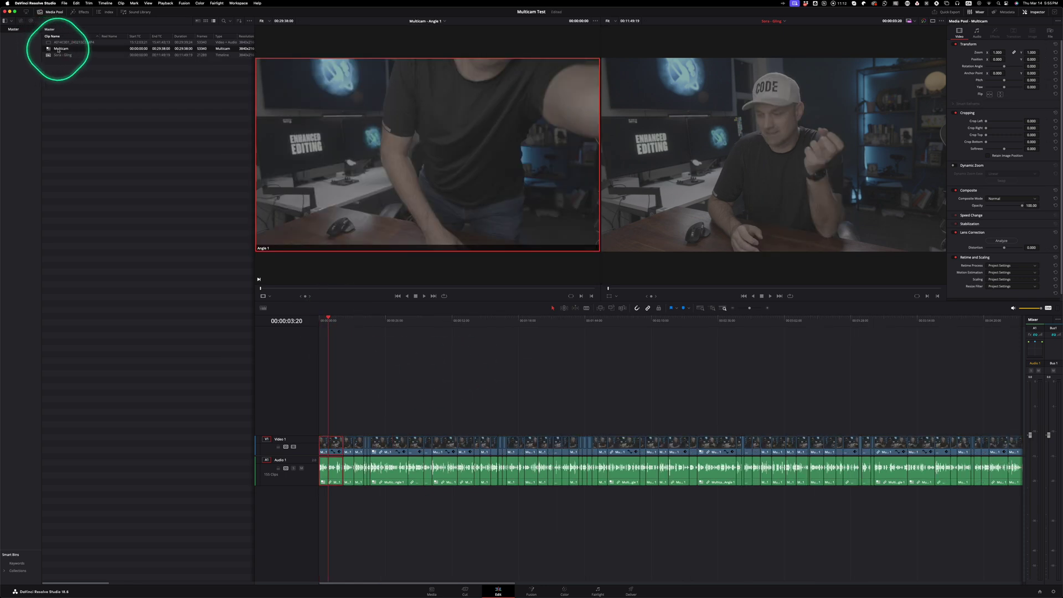
Open the Multicam clip from the media pool in its own timeline and return the playhead to the start.
right_click(49, 51)
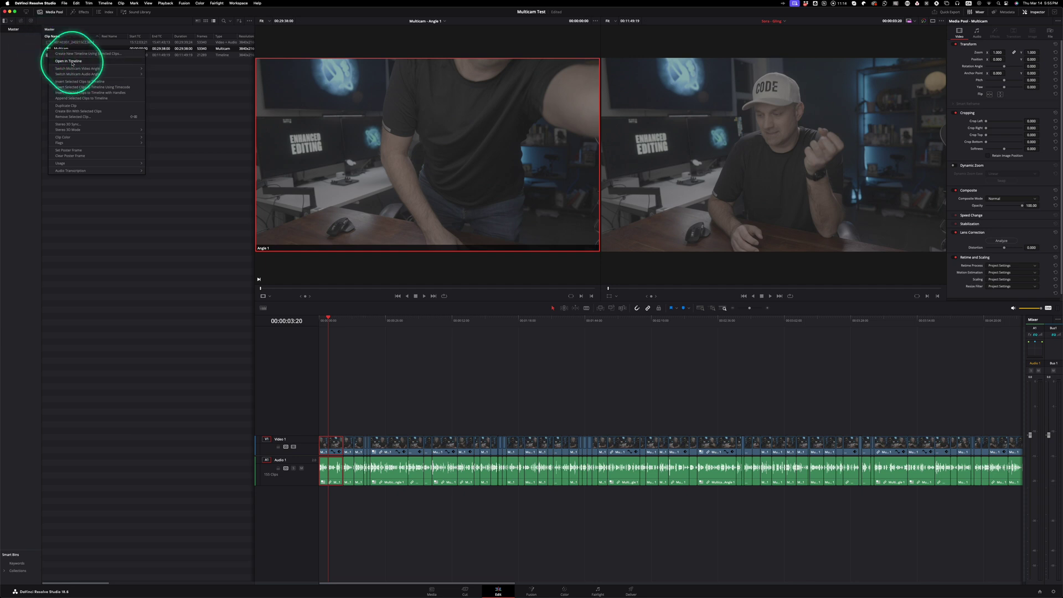
left_click(72, 61)
left_click(332, 319)
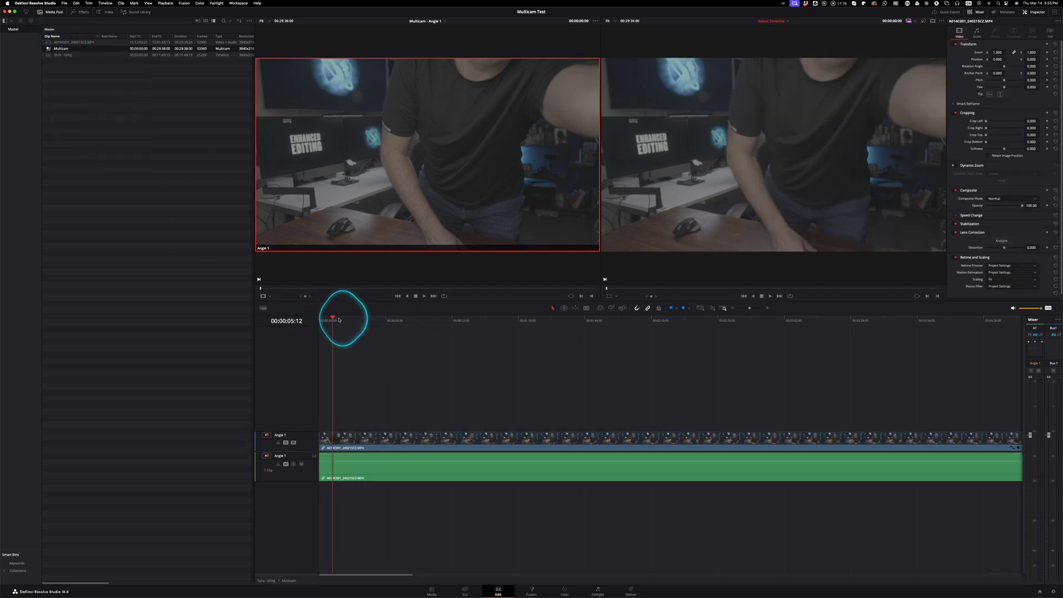
left_click_drag(339, 320, 301, 315)
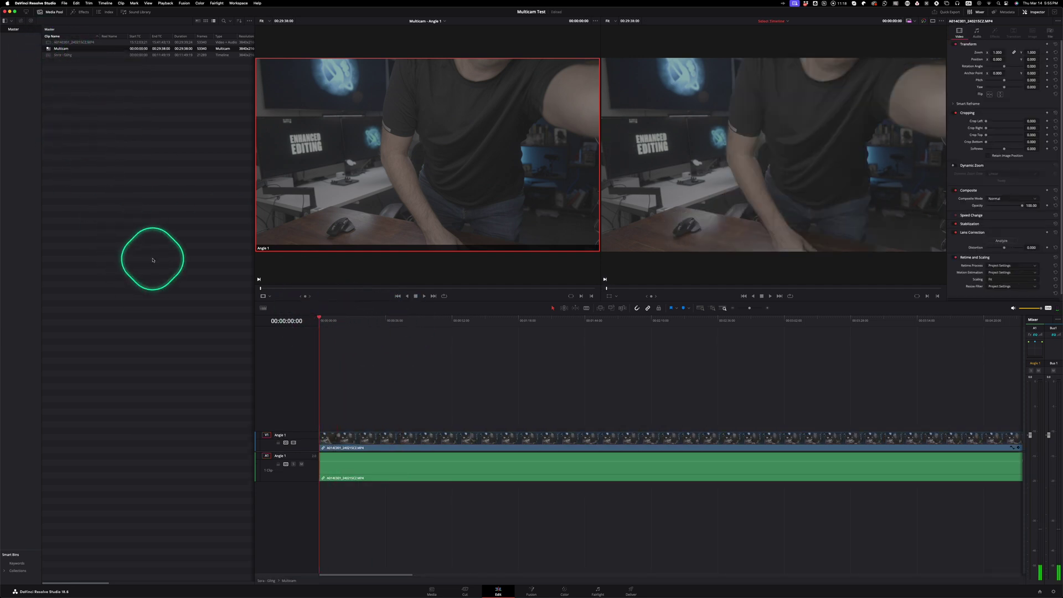
Bring in the Ecamm Live Recording from the OpenAI Sora folder and place it on a second video track above the camera clip.
mouse_move(366, 591)
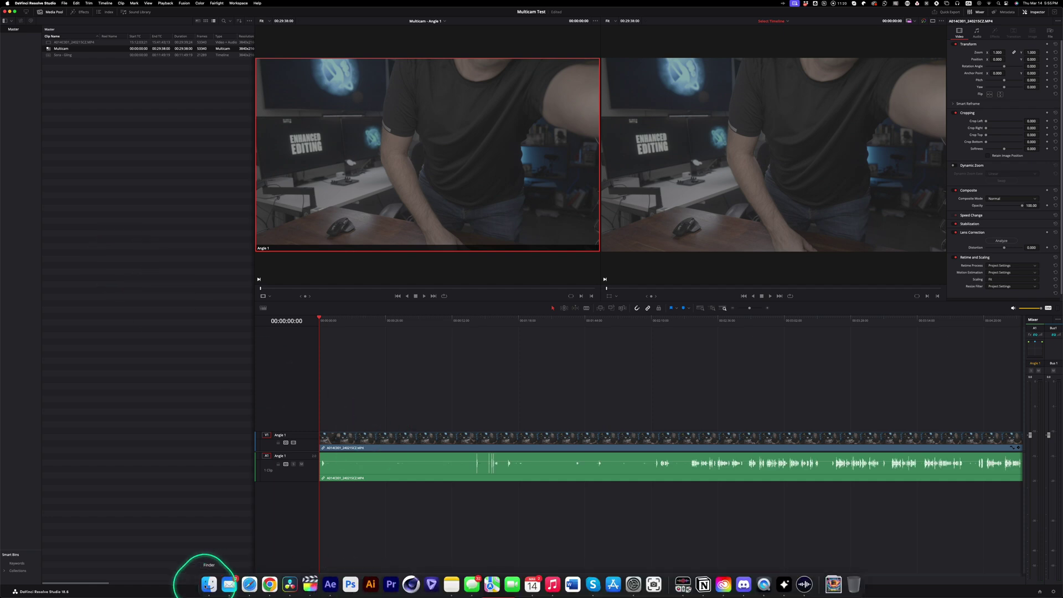
left_click(209, 584)
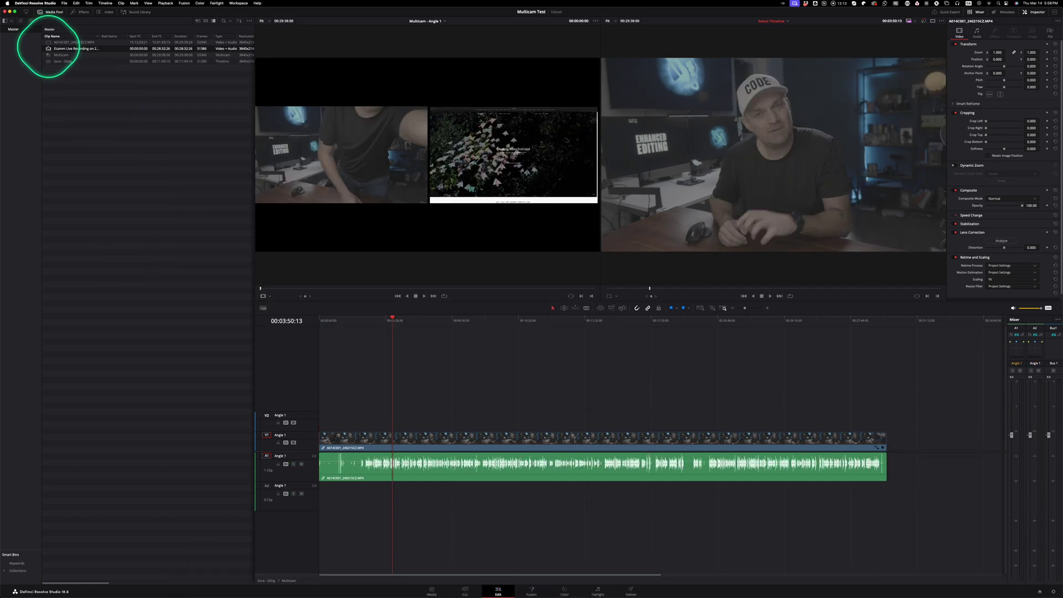
left_click_drag(50, 49, 347, 422)
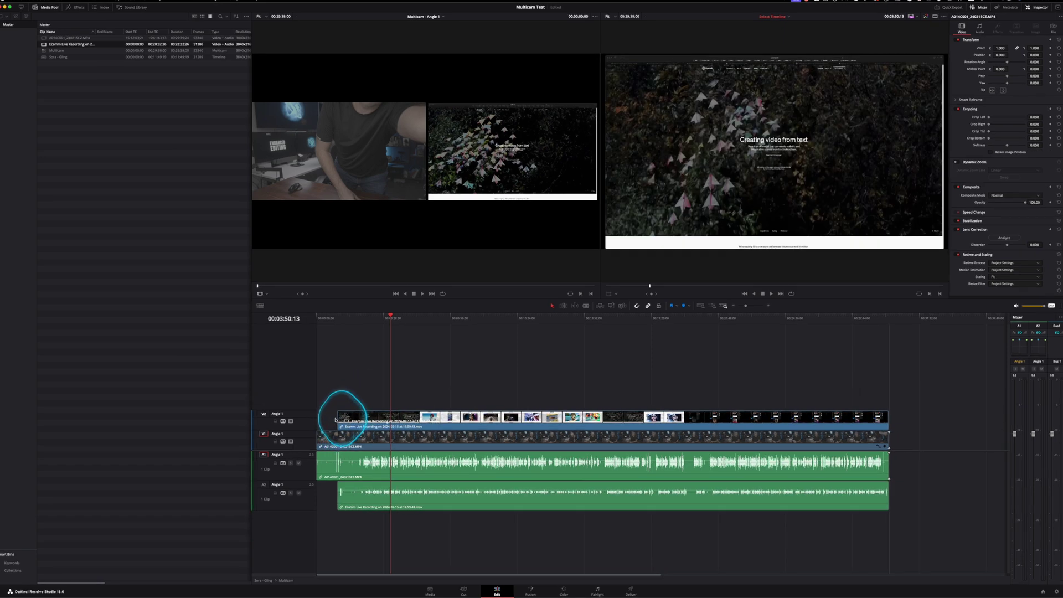
Select the camera and screen recording clips together and auto-align them based on waveform.
left_click_drag(365, 374, 412, 503)
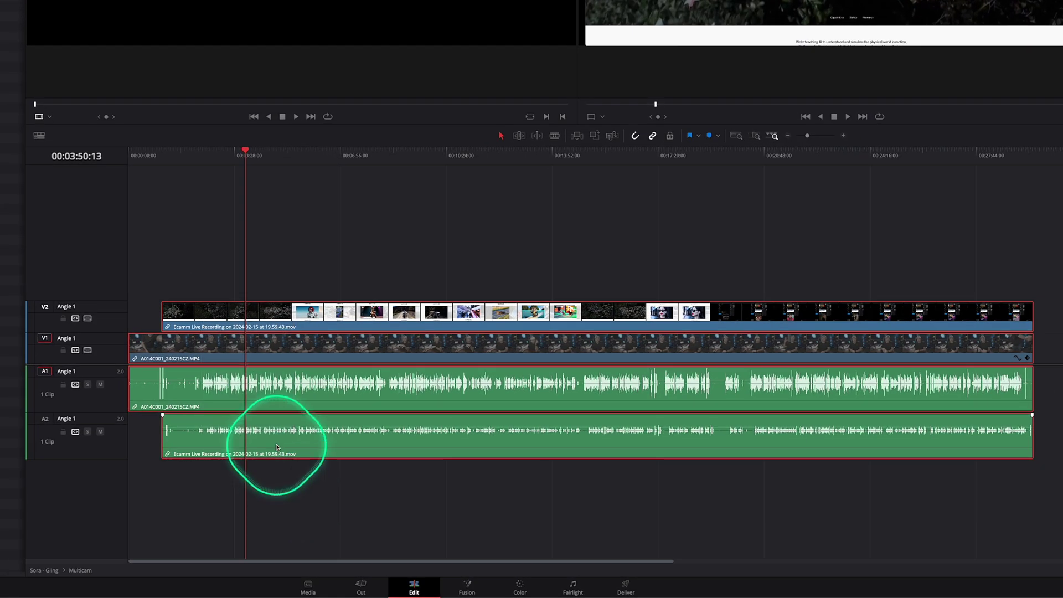
right_click(256, 327)
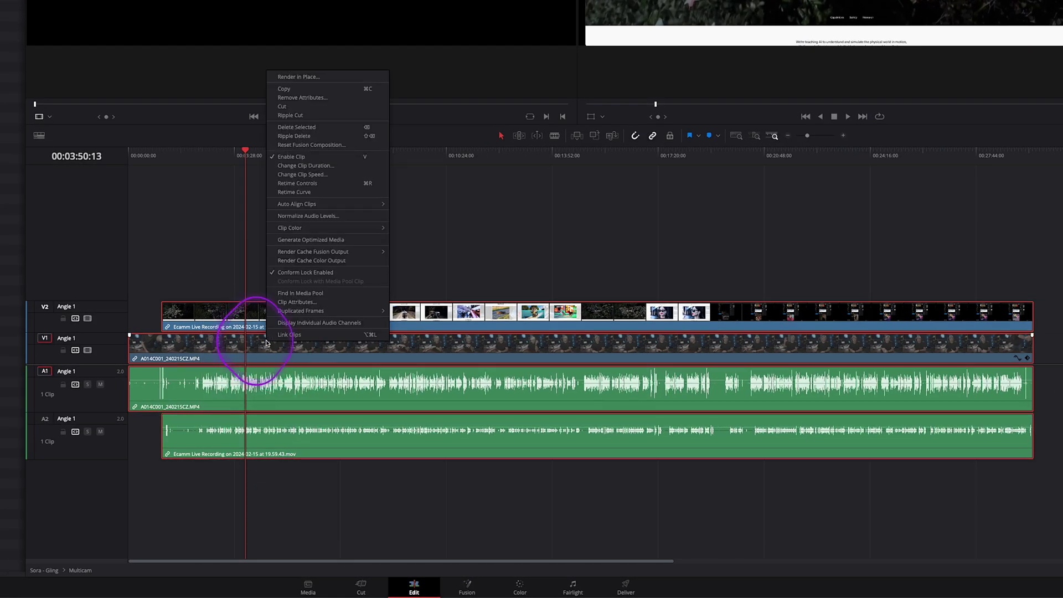
mouse_move(299, 205)
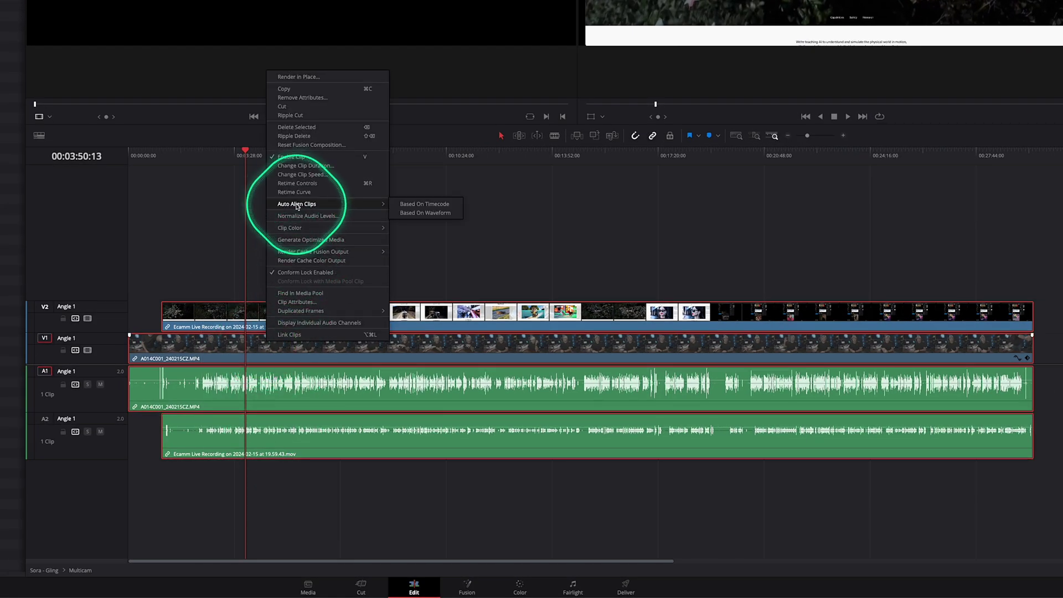
left_click(427, 215)
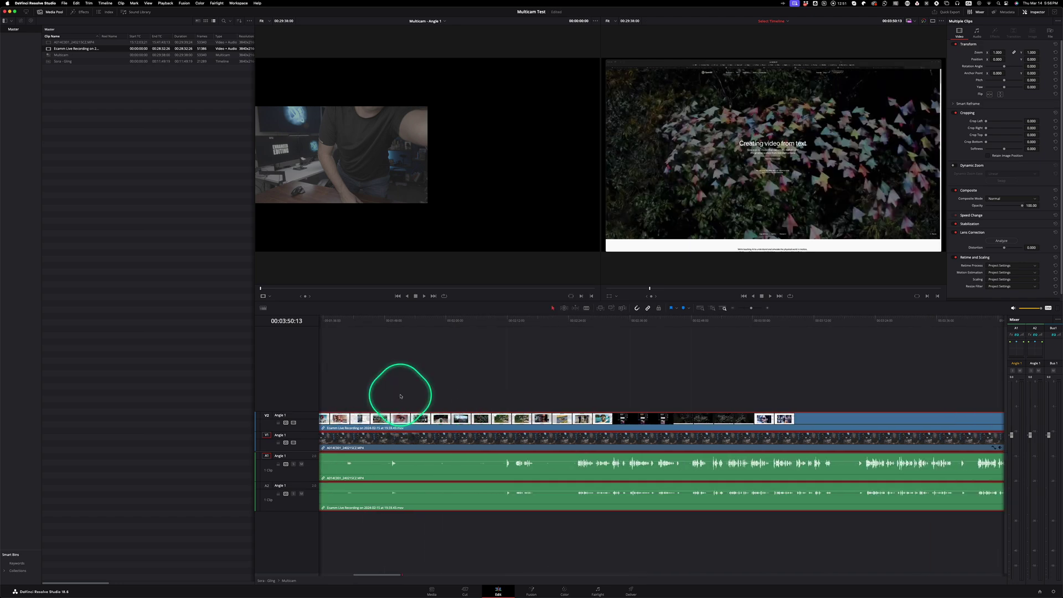
Shift the Ecamm recording earlier so its clap spikes line up with those in the camera audio.
scroll(399, 392, "up", 5)
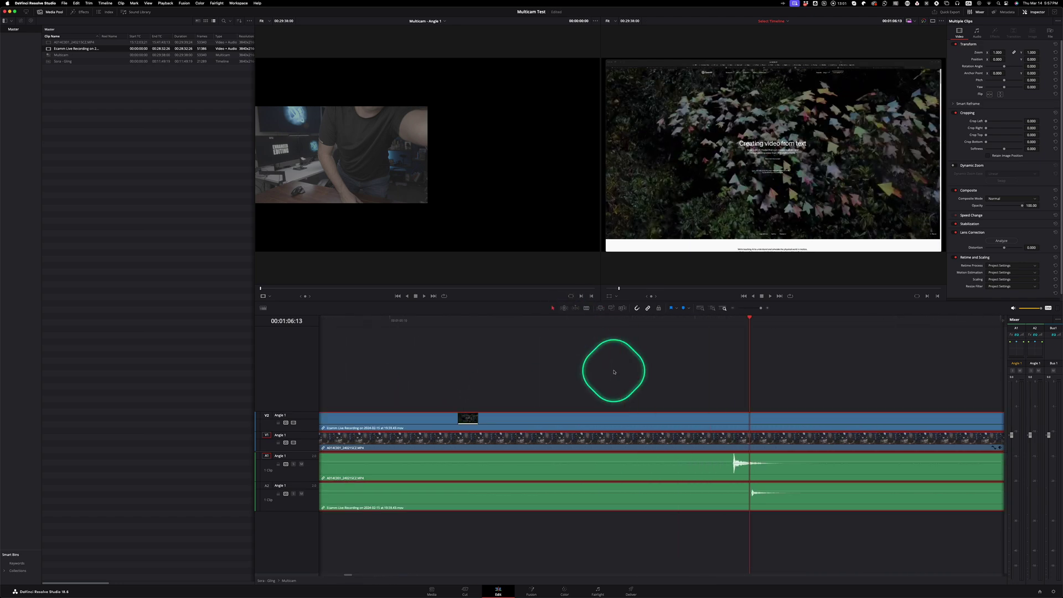
scroll(609, 370, "left", 5)
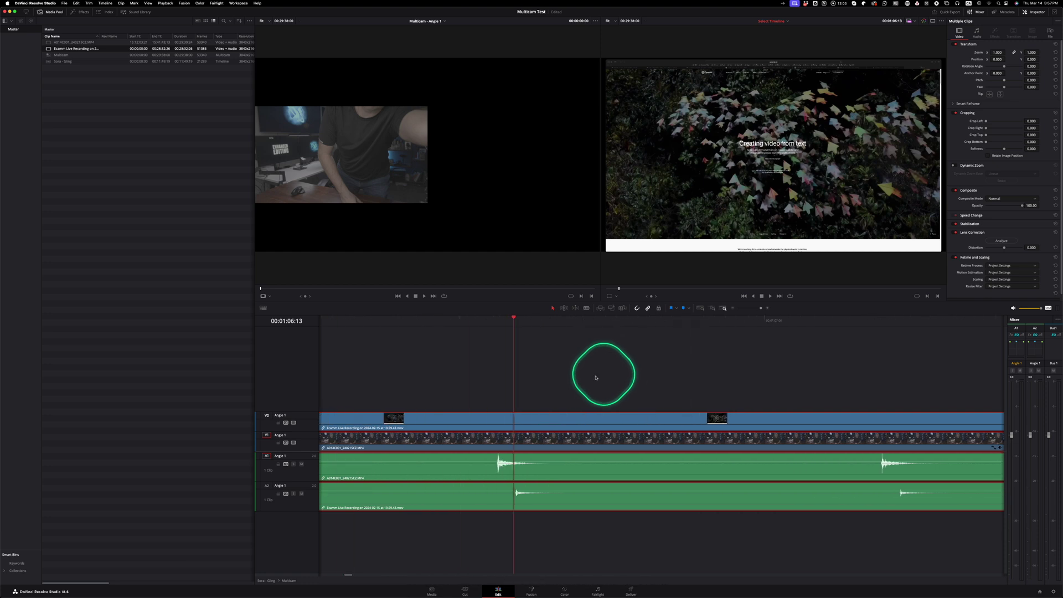
left_click(512, 419)
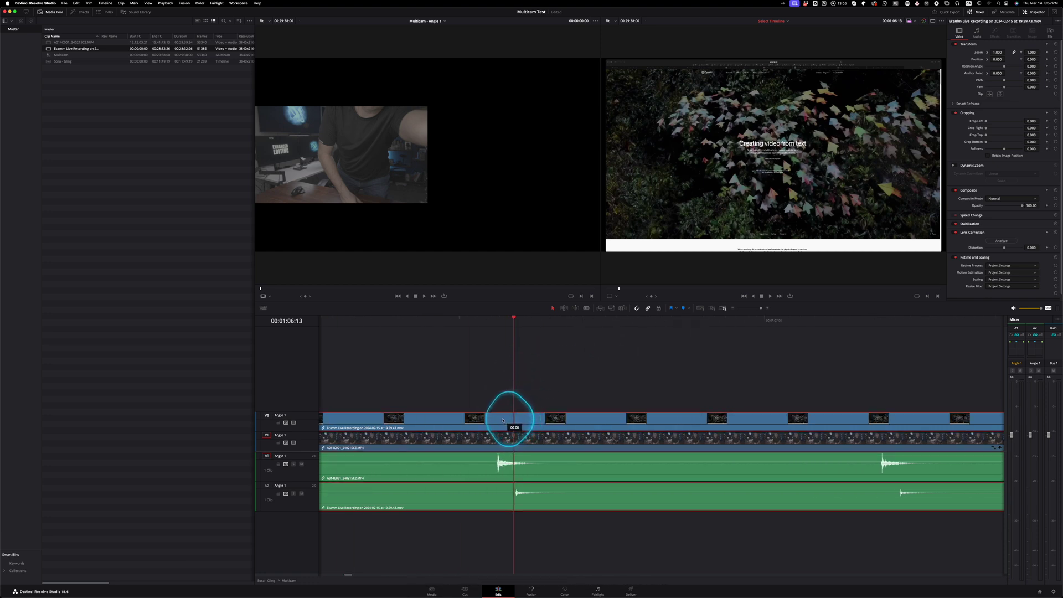
left_click_drag(503, 420, 475, 391)
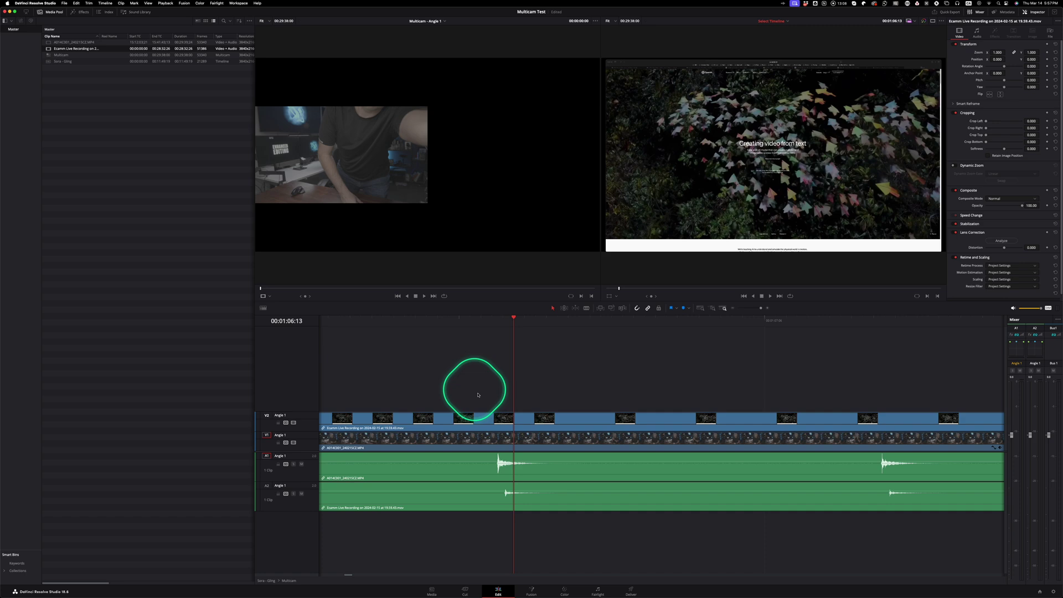
Play back the claps to check sync and nudge the Ecamm recording slightly later for a closer match.
left_click(831, 318)
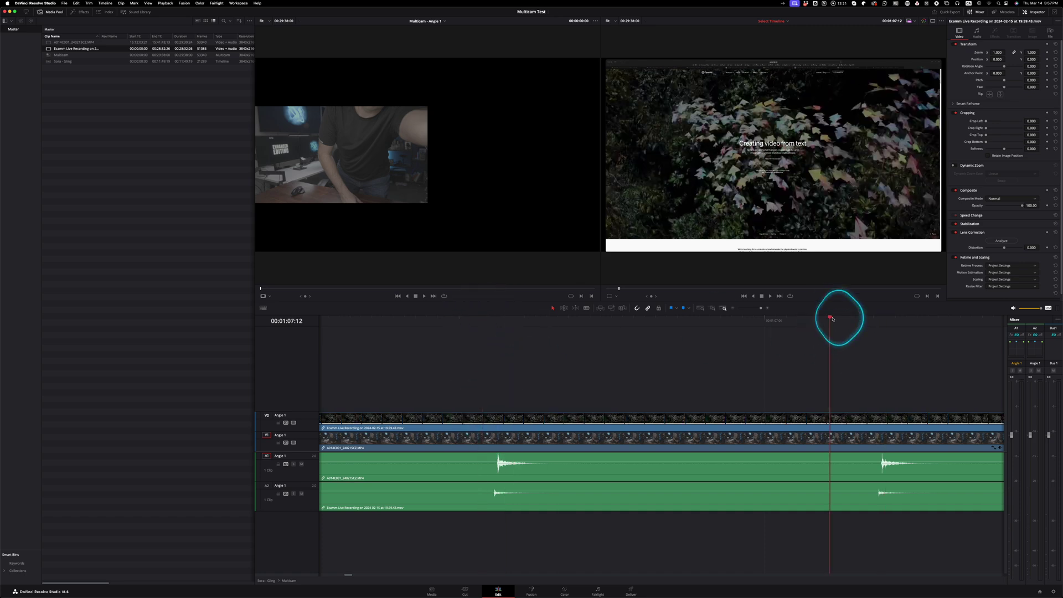
key("space")
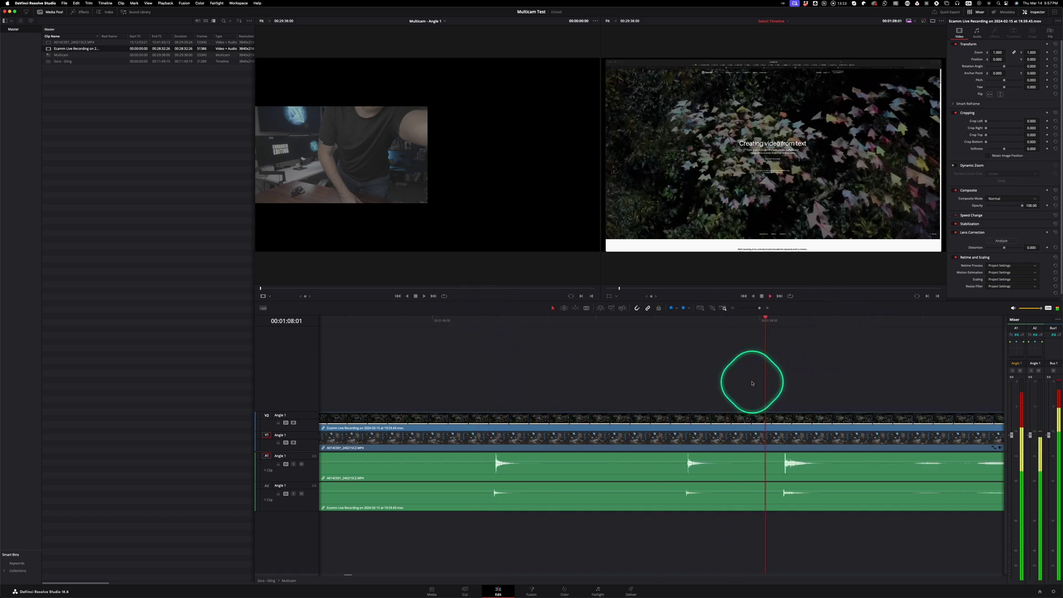
key("space")
left_click(716, 417)
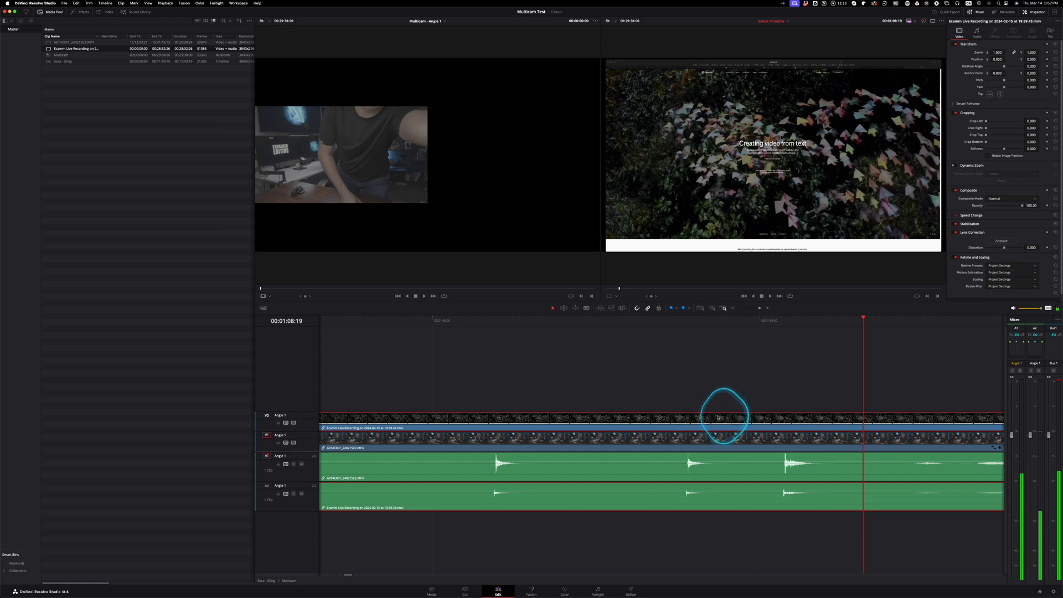
left_click(668, 319)
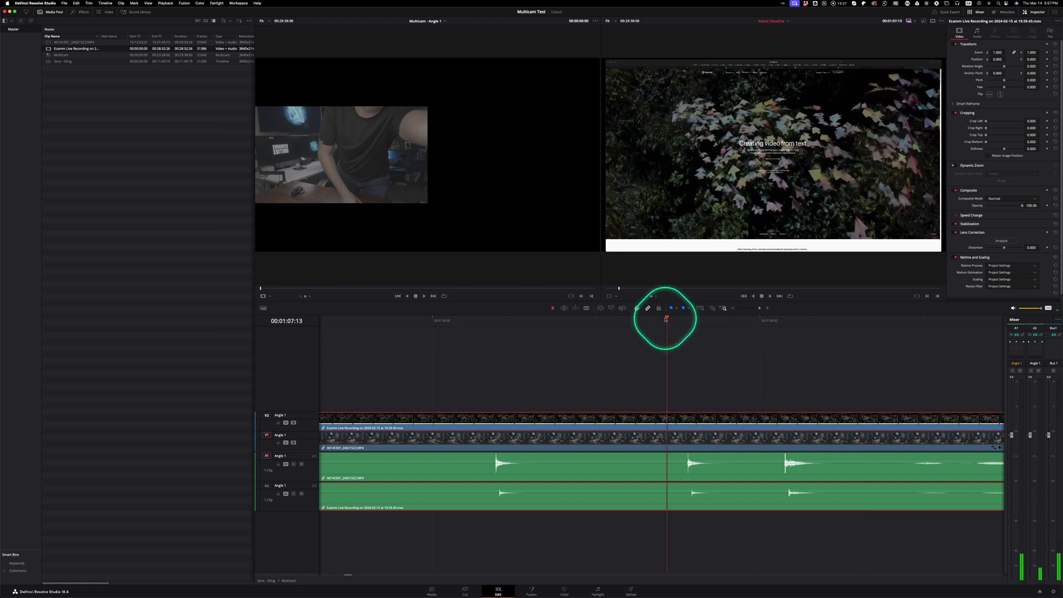
left_click(624, 321)
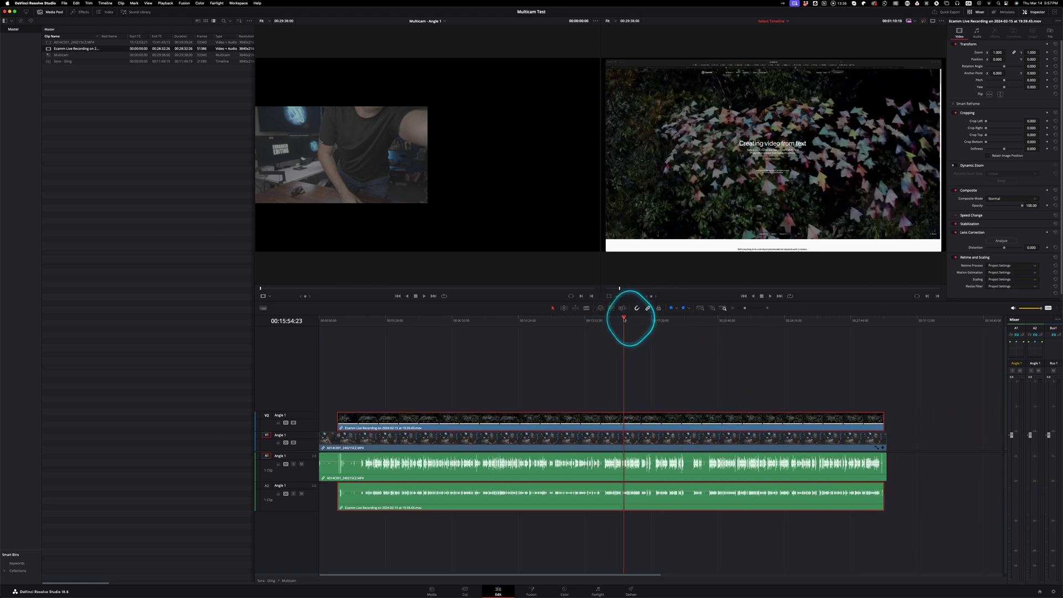
left_click_drag(624, 319, 528, 320)
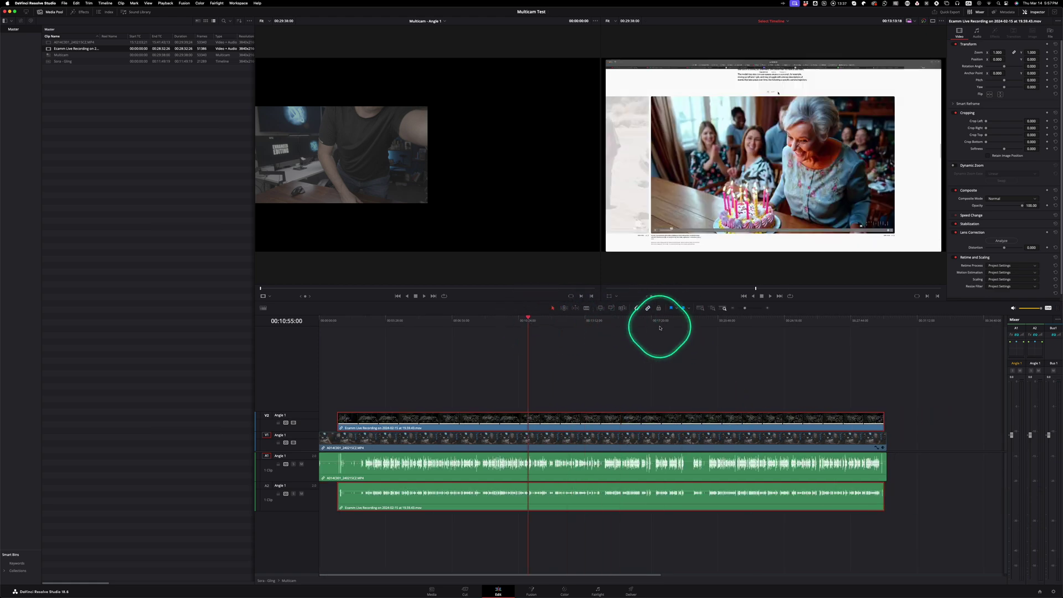
Open the Sora - Gling timeline, select its first multicam clip, and scrub through the opening.
double_click(48, 62)
left_click(373, 353)
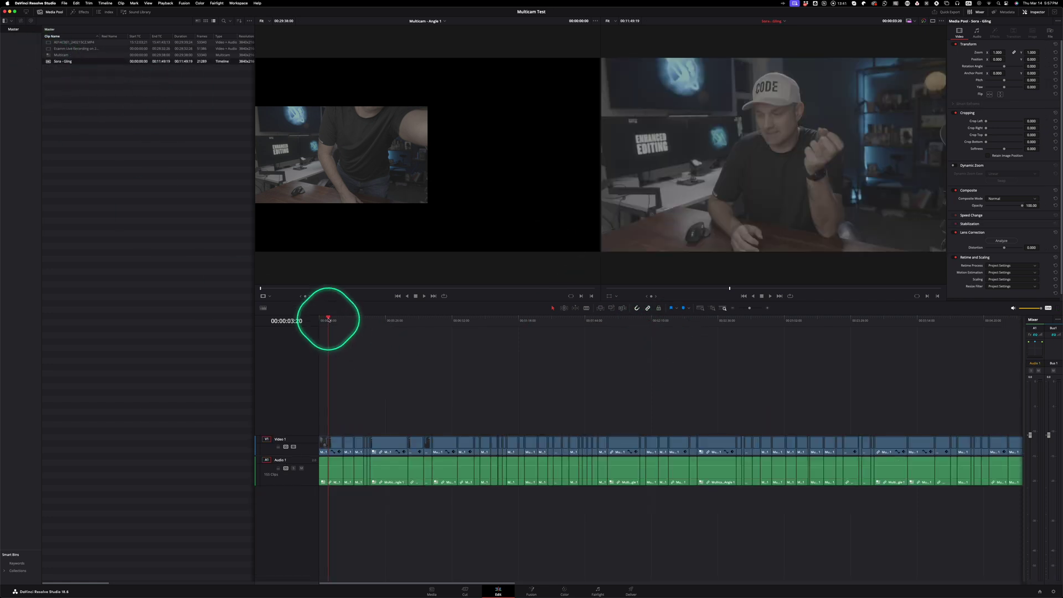
left_click(333, 443)
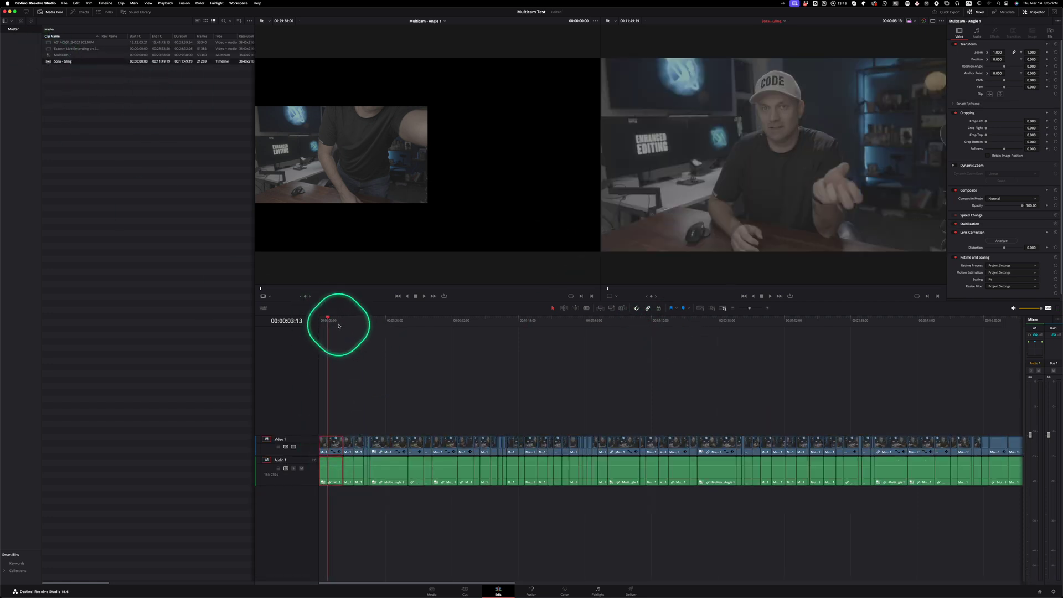
left_click_drag(334, 316, 344, 317)
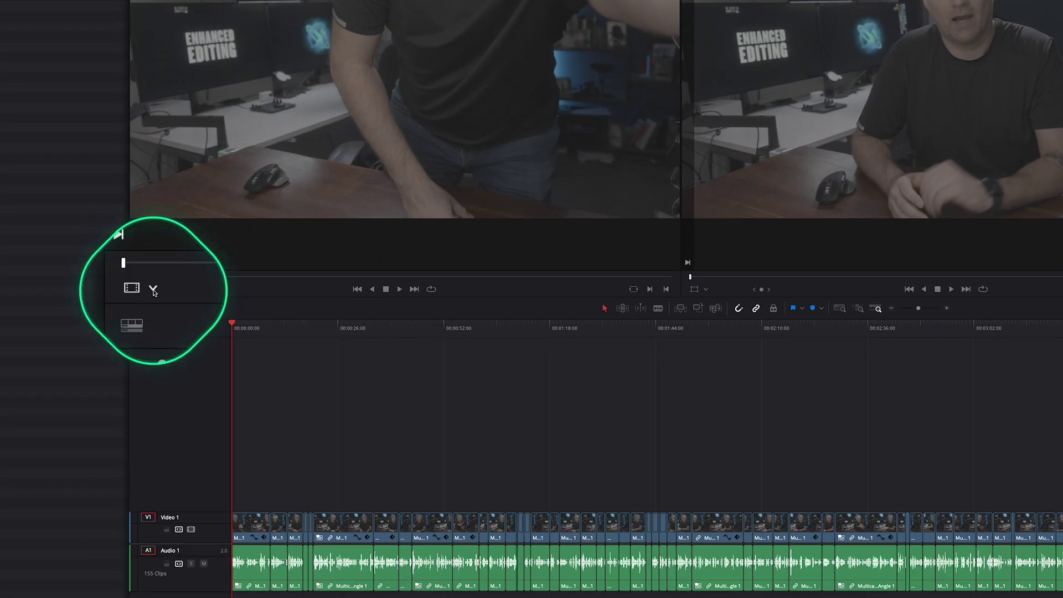
Set the source viewer to Multicam mode and switch the first timeline clip's video to the screen recording angle.
left_click(154, 290)
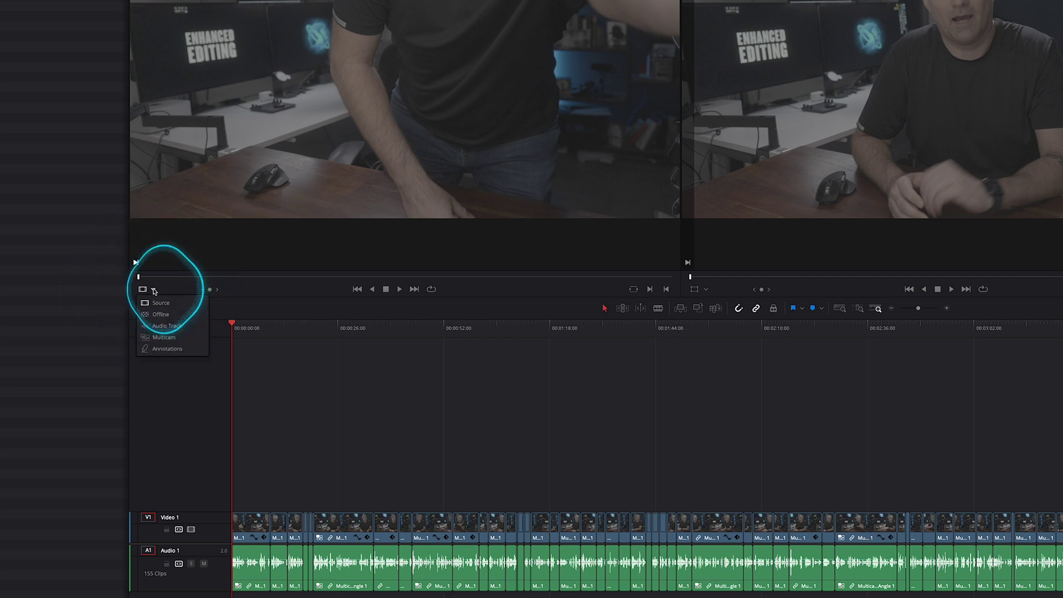
left_click(164, 338)
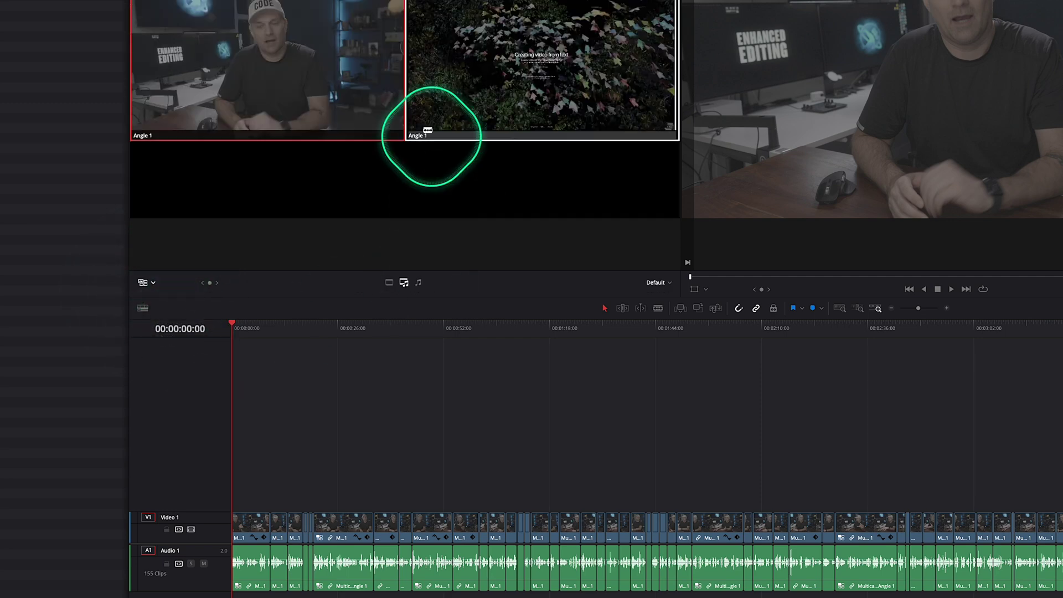
left_click_drag(244, 324, 263, 518)
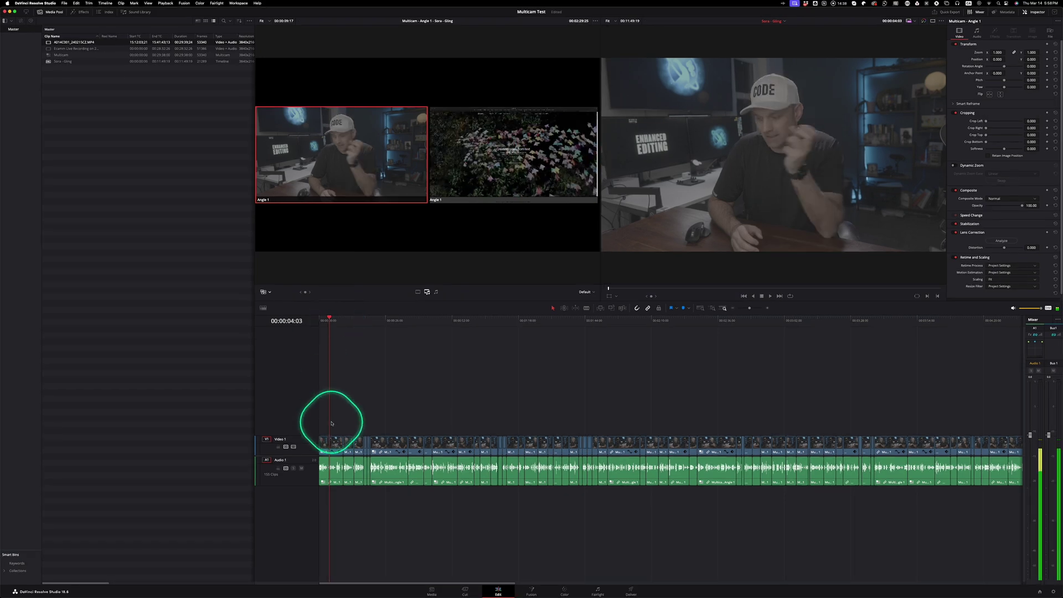
right_click(332, 444)
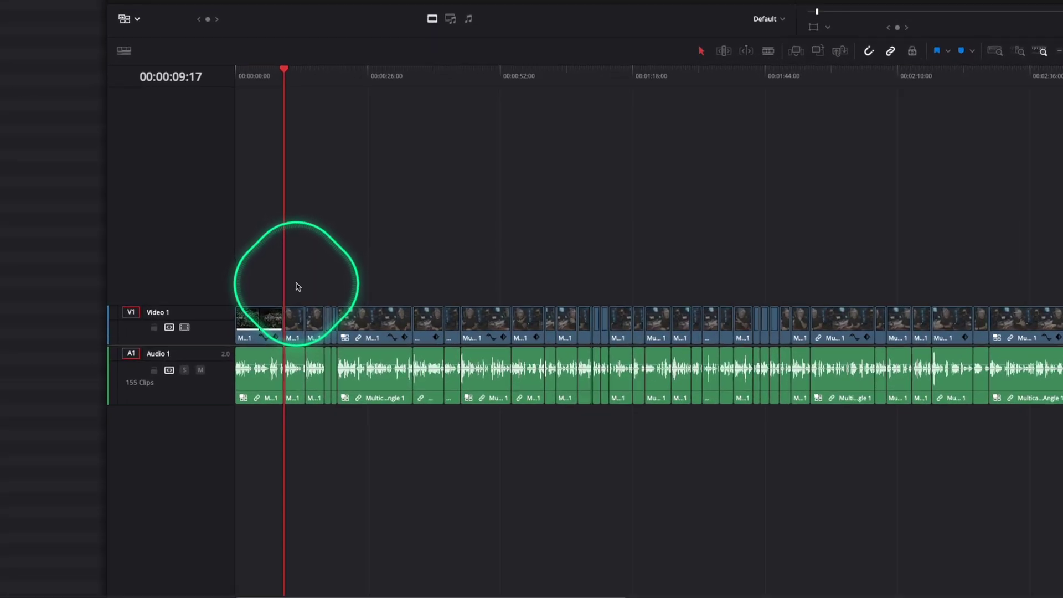
Select the video parts of the clips following the first one, switch them all to Angle 2, and scrub through the result.
left_click_drag(295, 287, 562, 324)
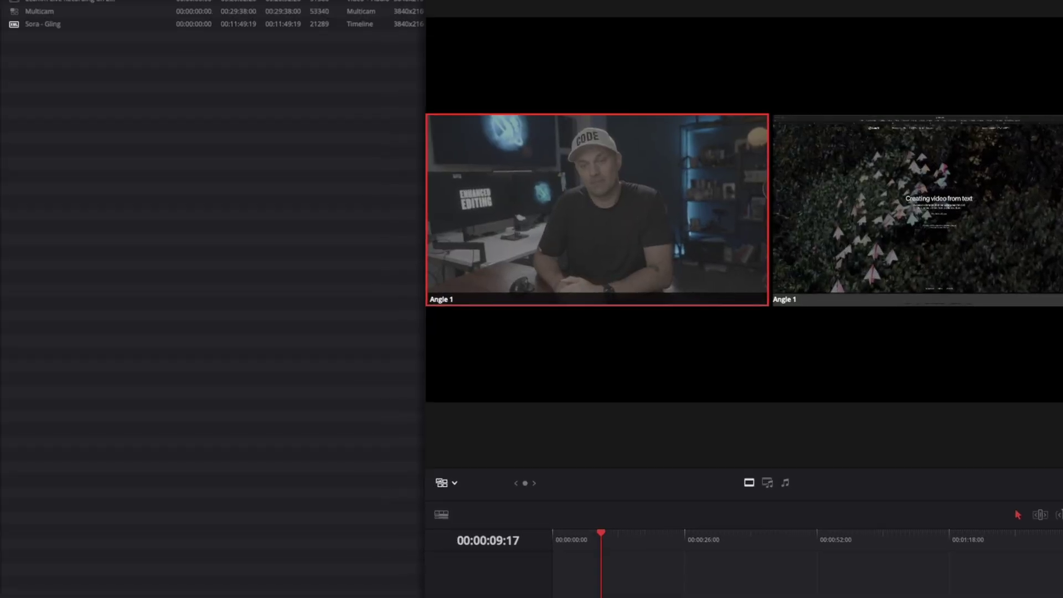
left_click(214, 1)
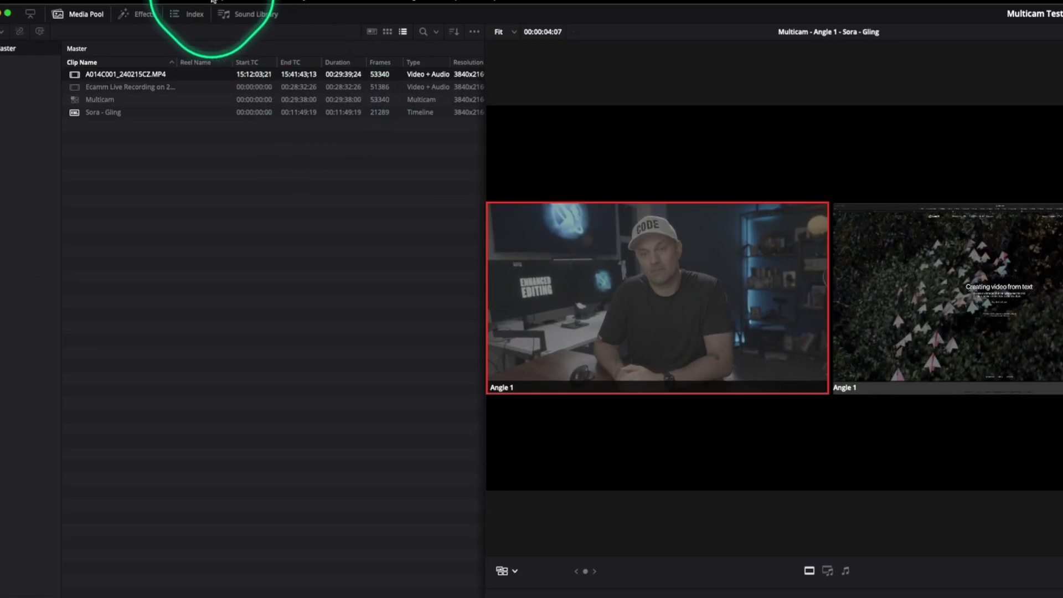
left_click(213, 1)
mouse_move(249, 316)
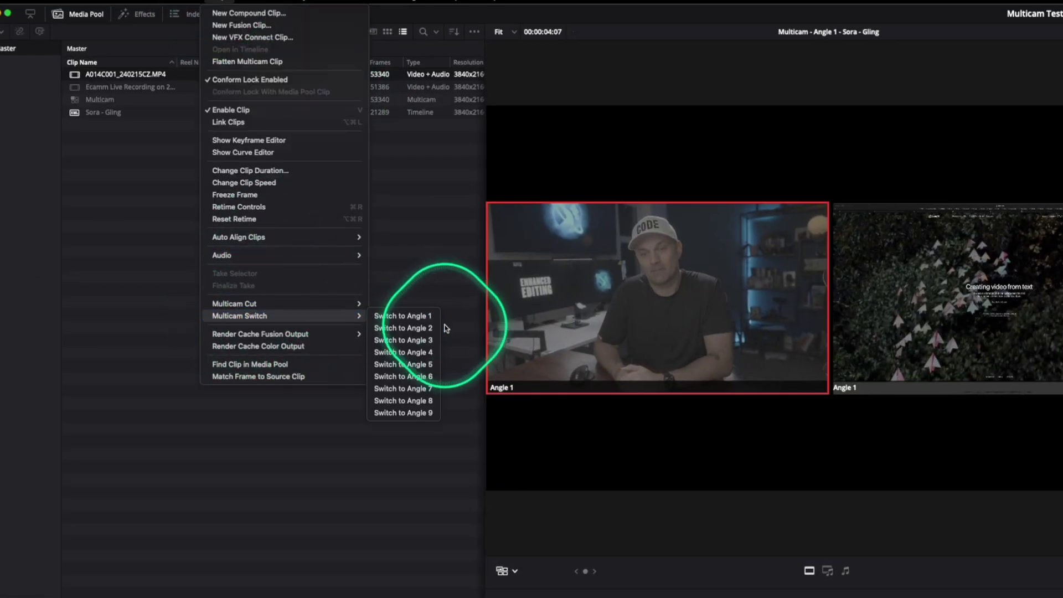
left_click(402, 328)
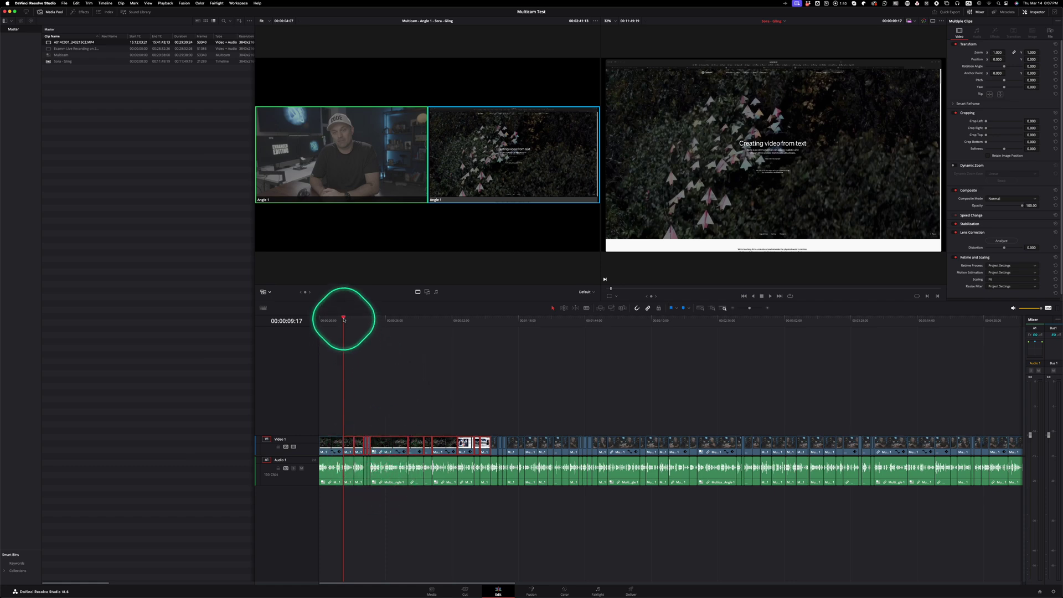
left_click_drag(345, 317, 433, 317)
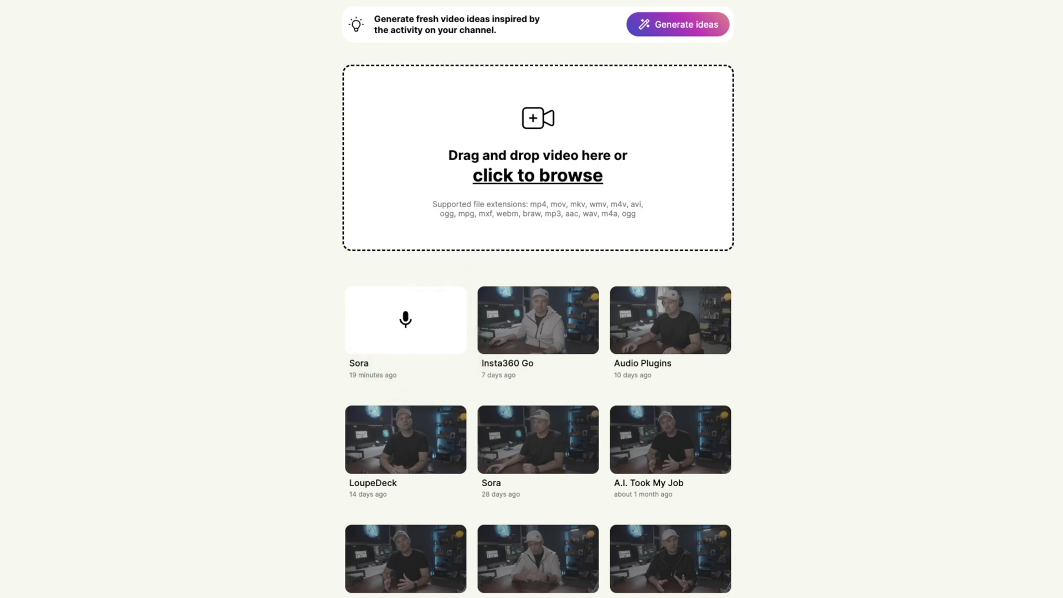
Switch to DaVinci Resolve and import the Sora Audio DR.fcpxml timeline, selecting the timeline resolution for editing in the load settings.
left_click(78, 255)
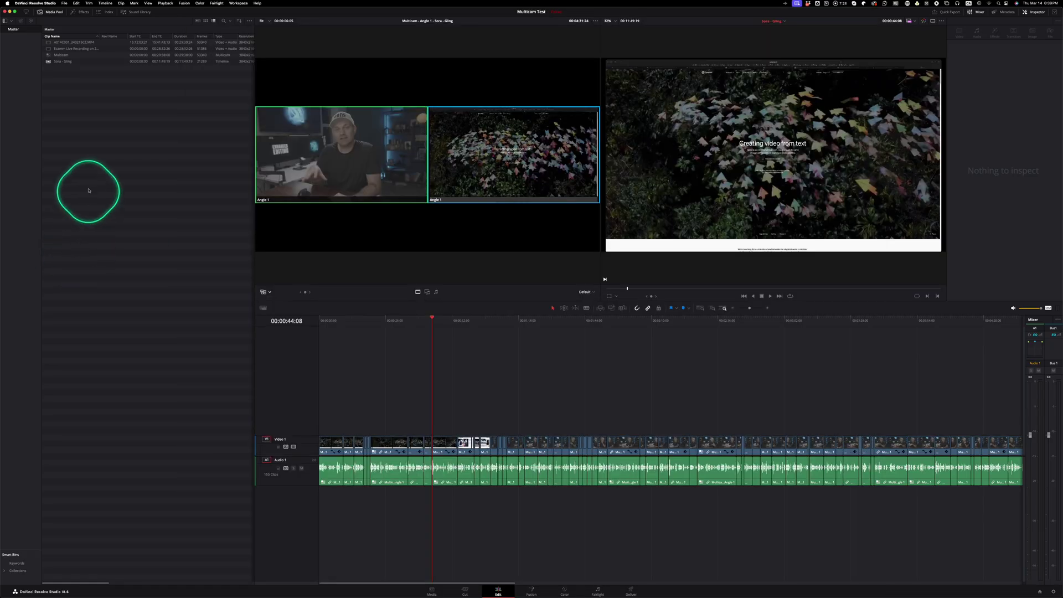
left_click(64, 4)
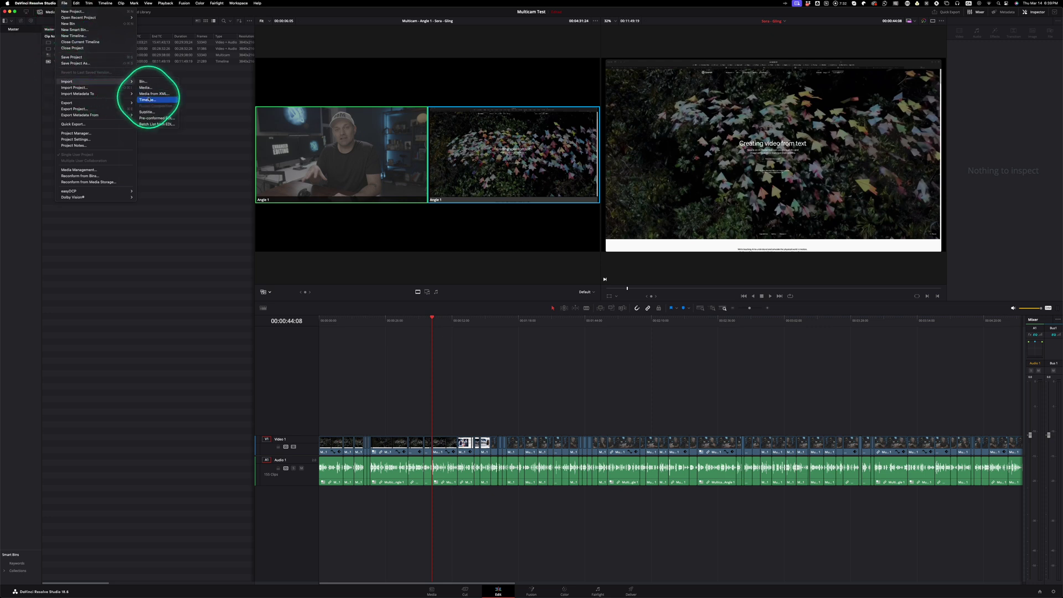
left_click(147, 100)
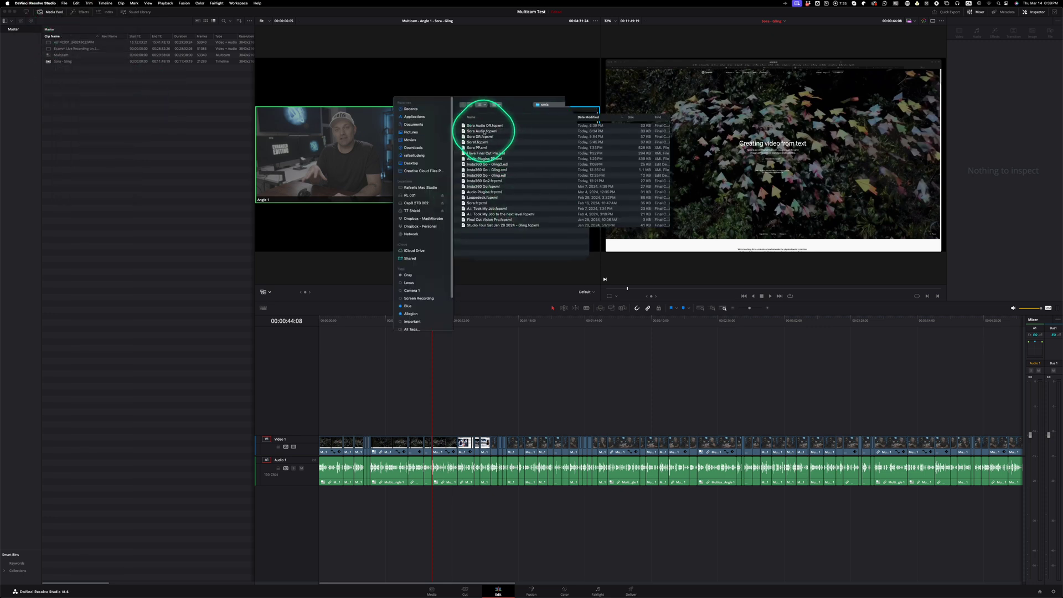
left_click(475, 127)
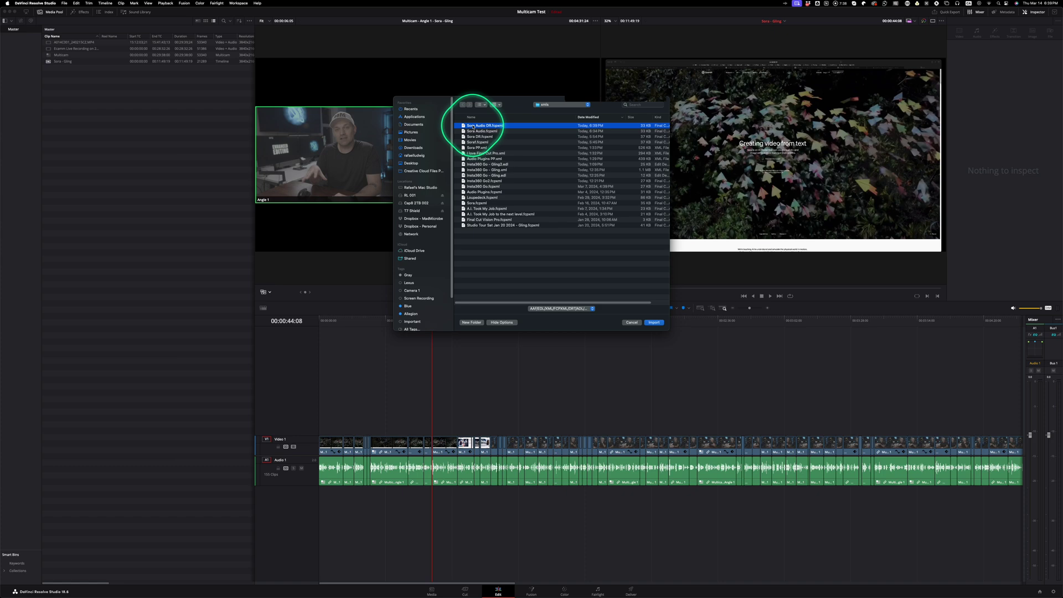
left_click(654, 323)
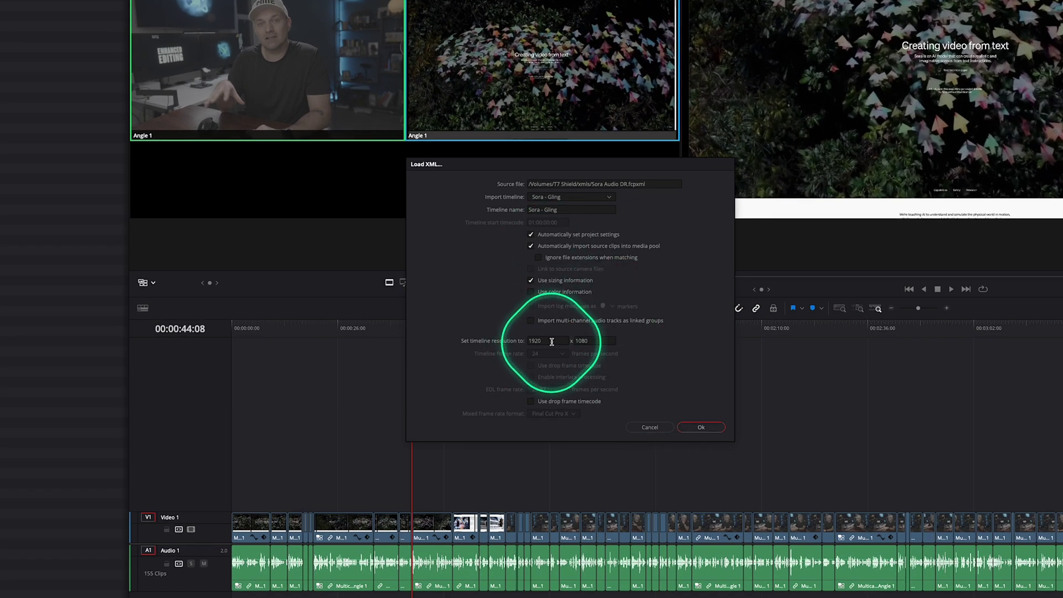
left_click_drag(552, 341, 495, 339)
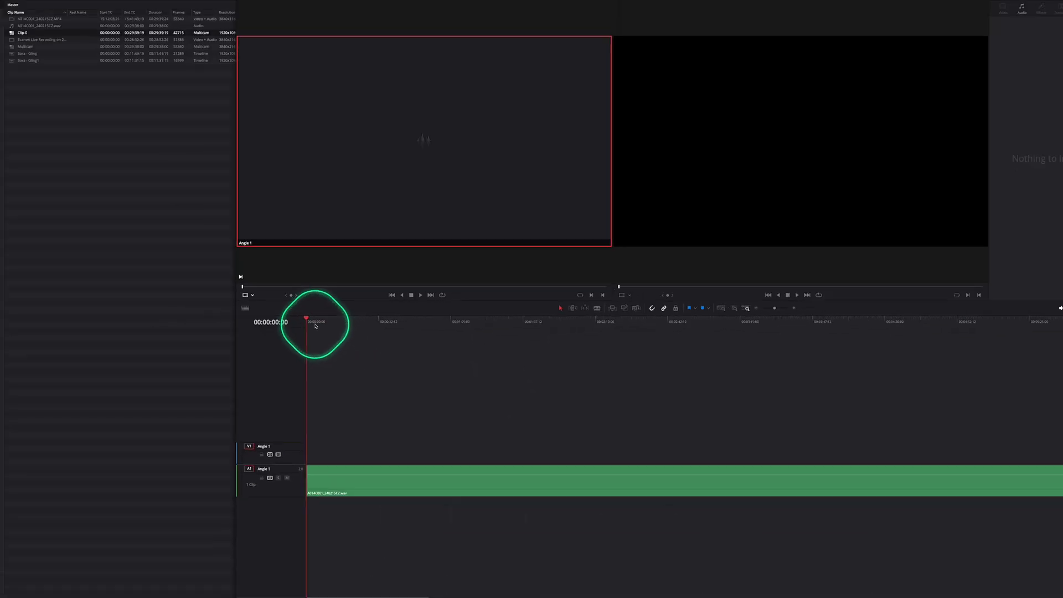
Place the camera MP4 clip at the start of a new track above the WAV audio in the Clip-0 multicam.
left_click(62, 75)
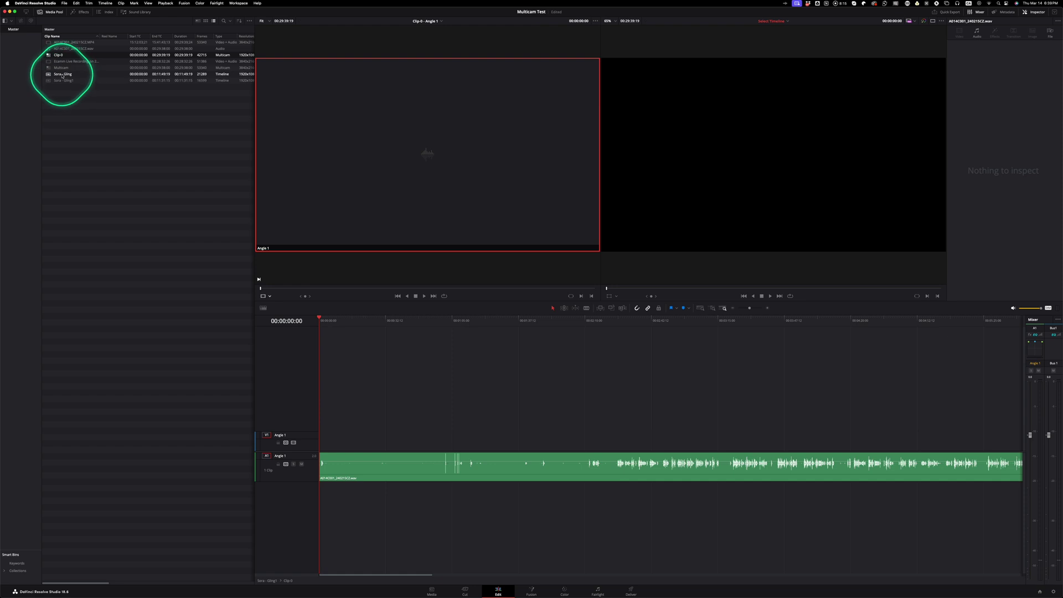
left_click_drag(68, 42, 318, 418)
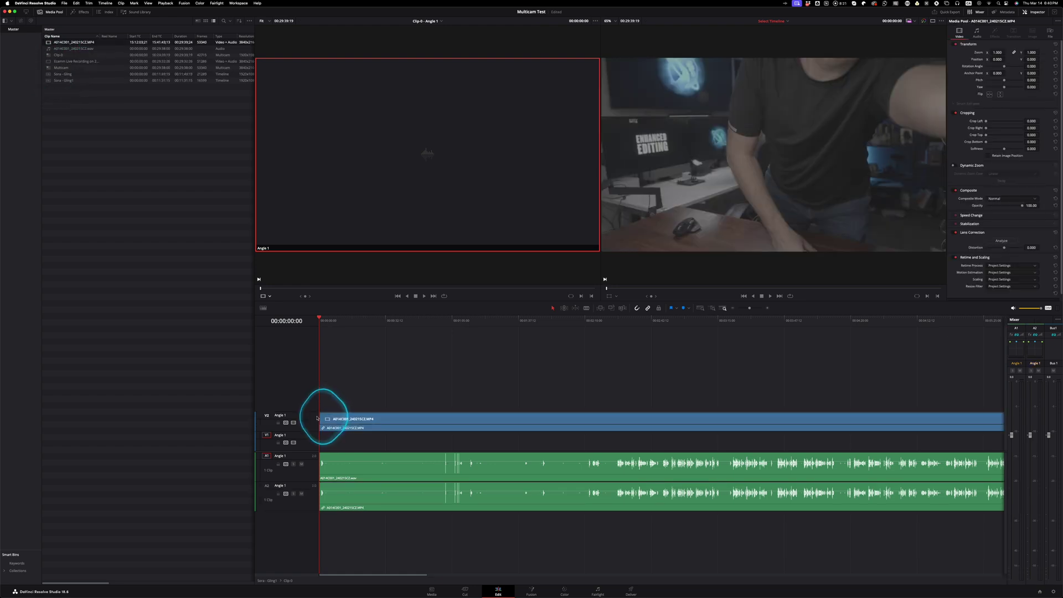
Examine the clap waveforms near the one-minute mark to check that the camera clip lines up with the WAV audio.
left_click(589, 324)
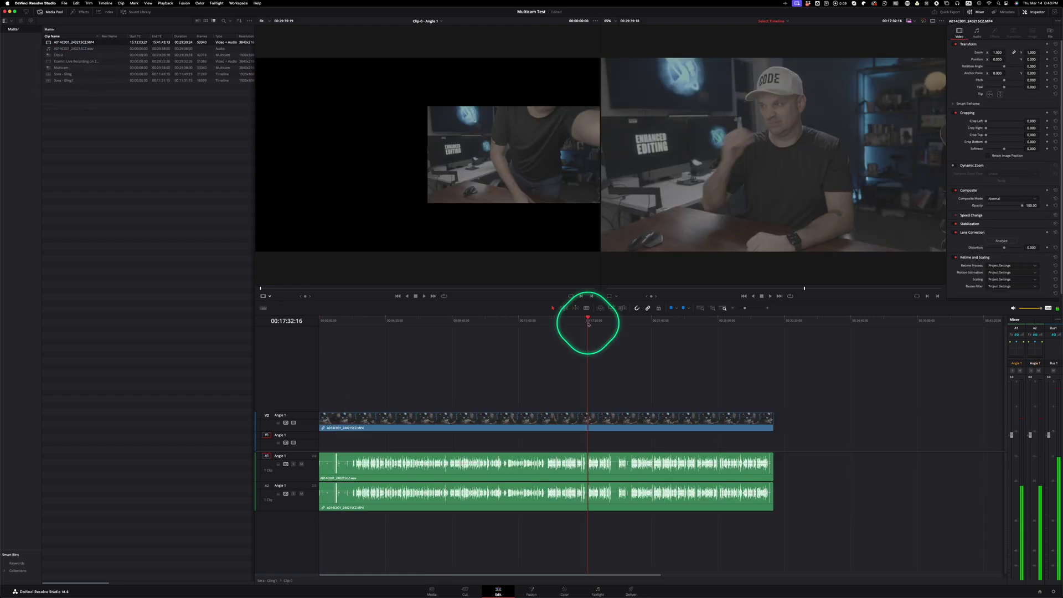
left_click(339, 322)
key("super+equal")
key("super+equal")
key("super+equal")
key("super+equal")
mouse_move(562, 322)
left_mouse_down()
mouse_move(597, 322)
mouse_move(564, 322)
left_mouse_up()
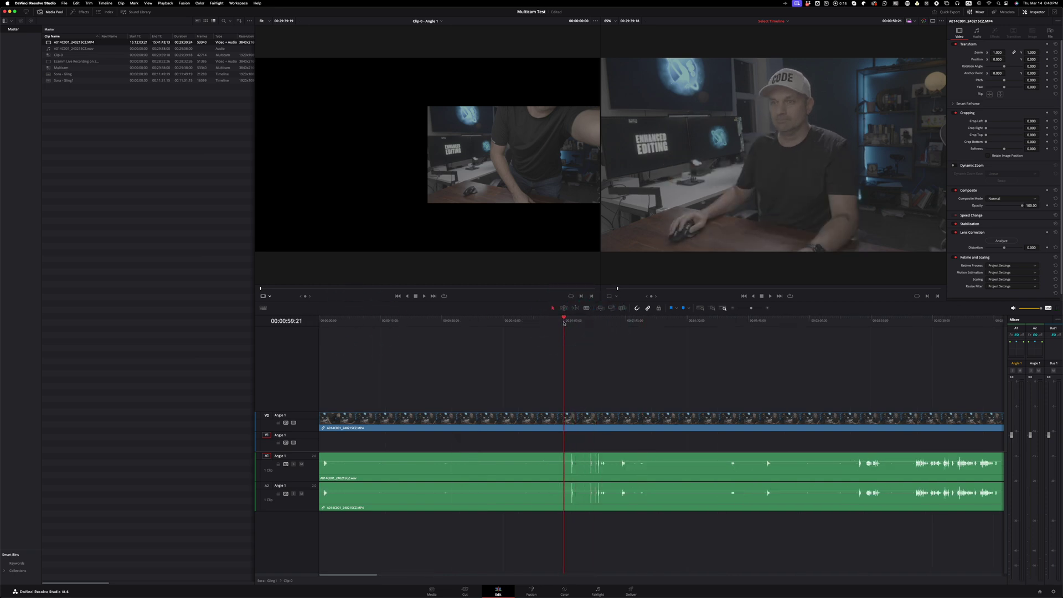
key("super+minus")
key("super+minus")
key("super+minus")
key("super+minus")
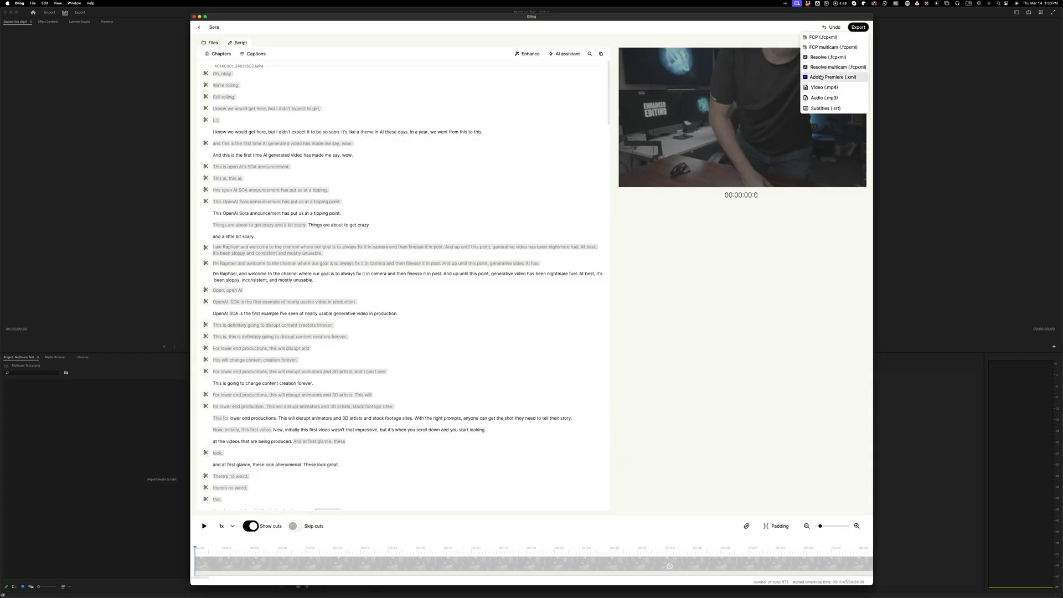
Switch to Premiere Pro, import Sora PP.xml, and open Sequence 1 in the timeline.
left_click(821, 77)
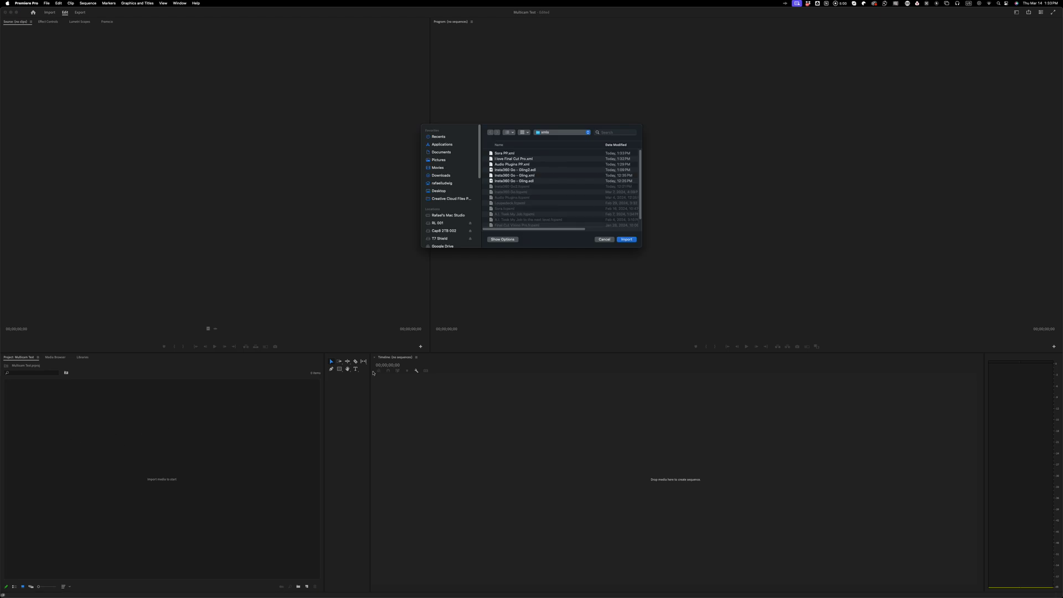
left_click(627, 239)
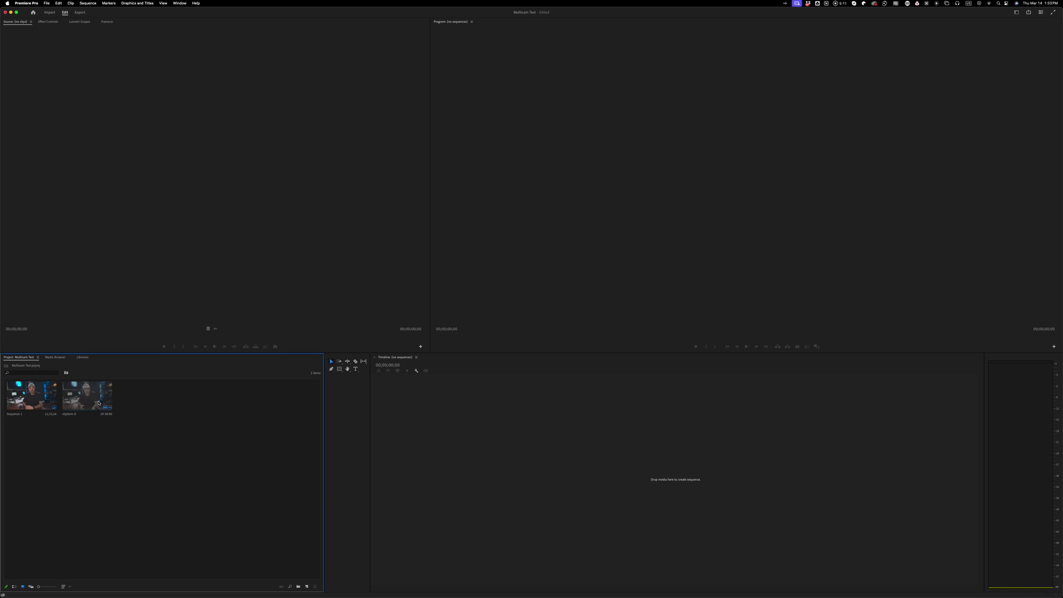
double_click(38, 401)
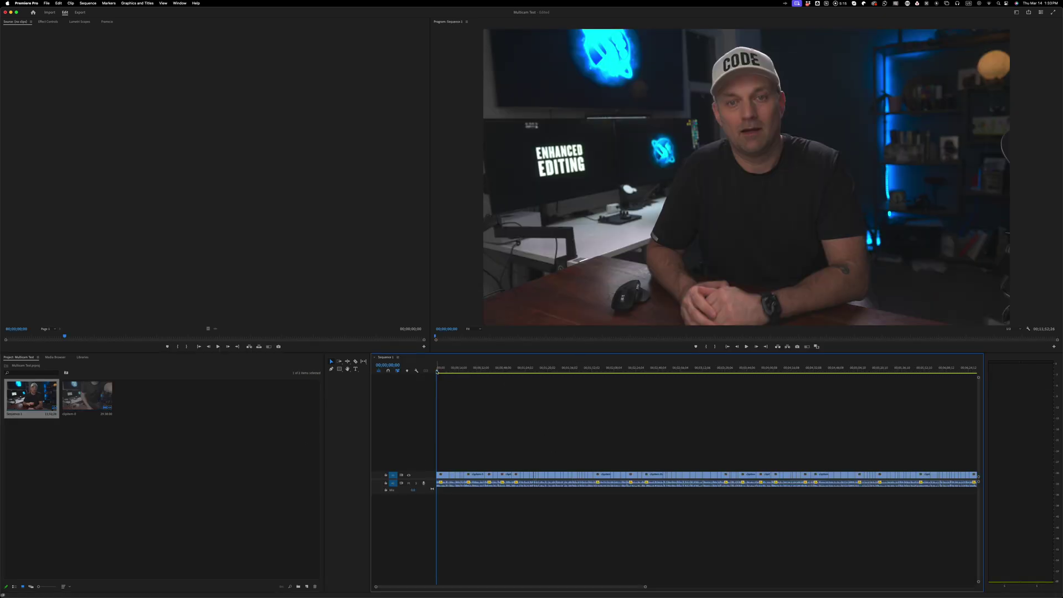
left_click_drag(437, 371, 447, 369)
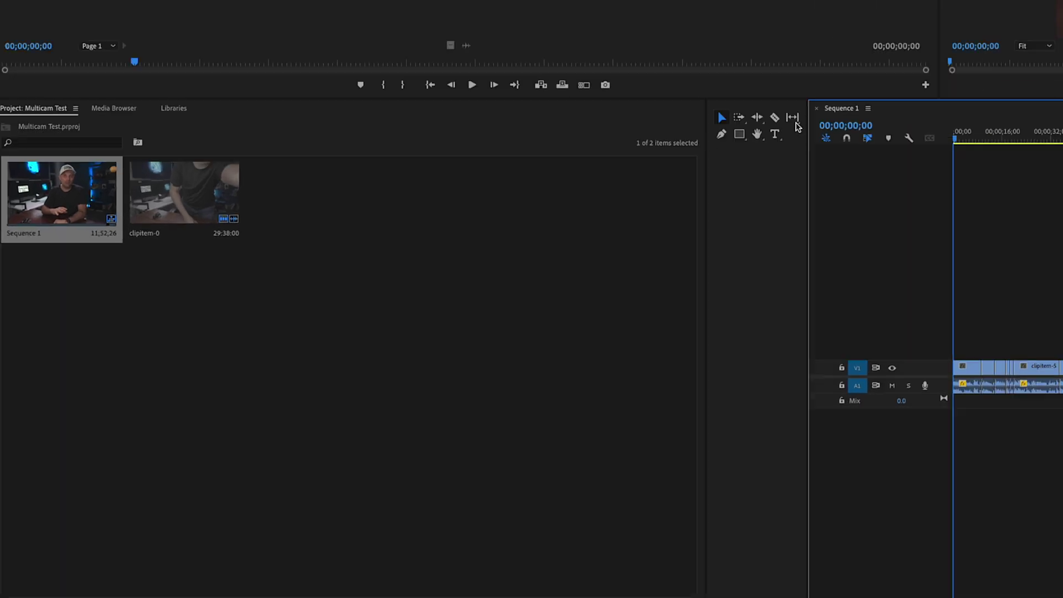
left_click(332, 117)
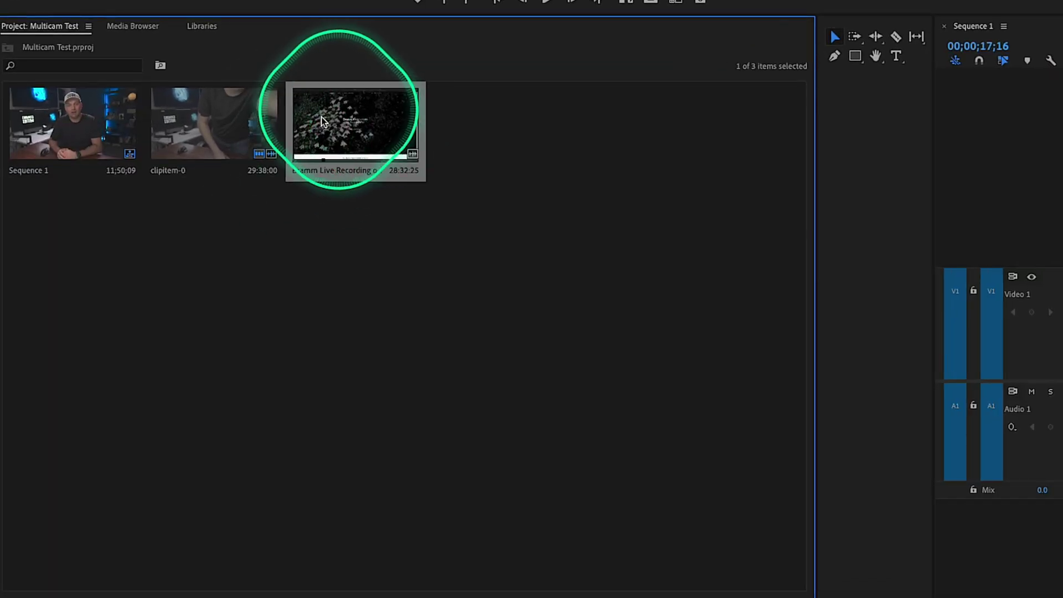
left_click(387, 290)
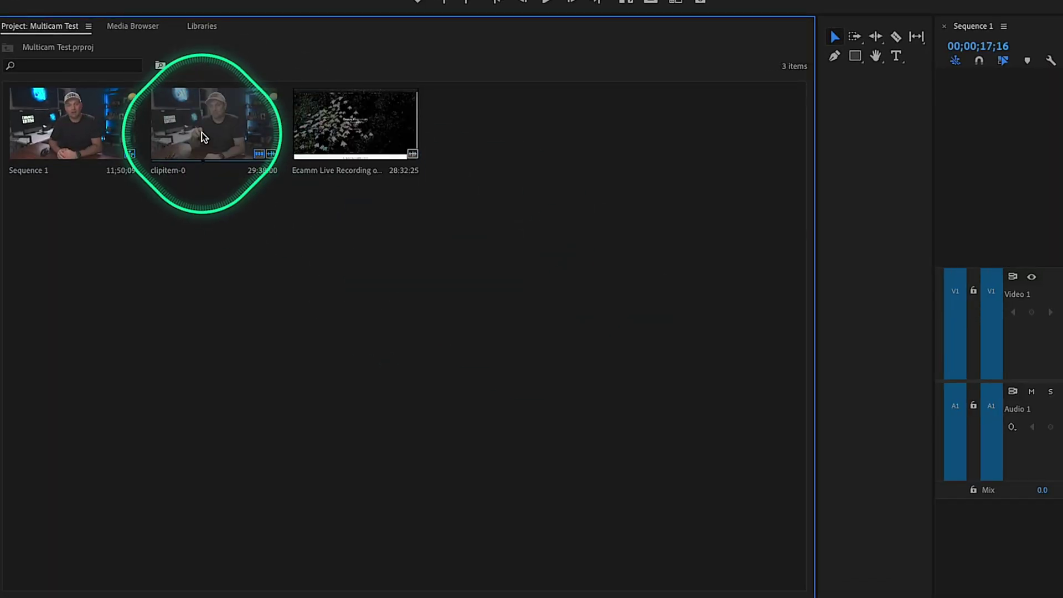
Create a new sequence from the clipitem-0 clip in the project.
left_click(363, 135)
left_click(230, 132)
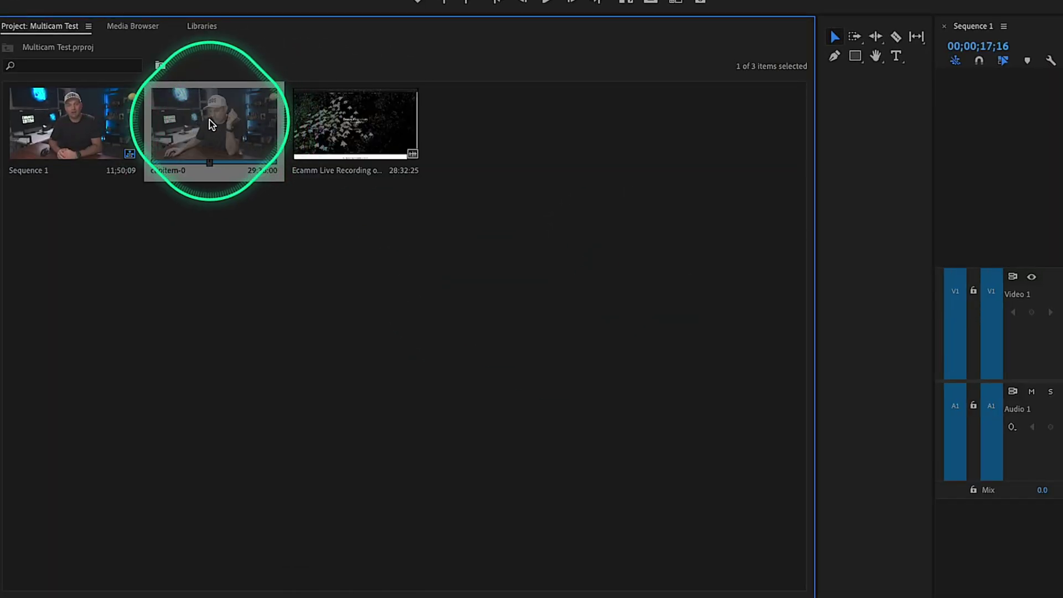
right_click(195, 128)
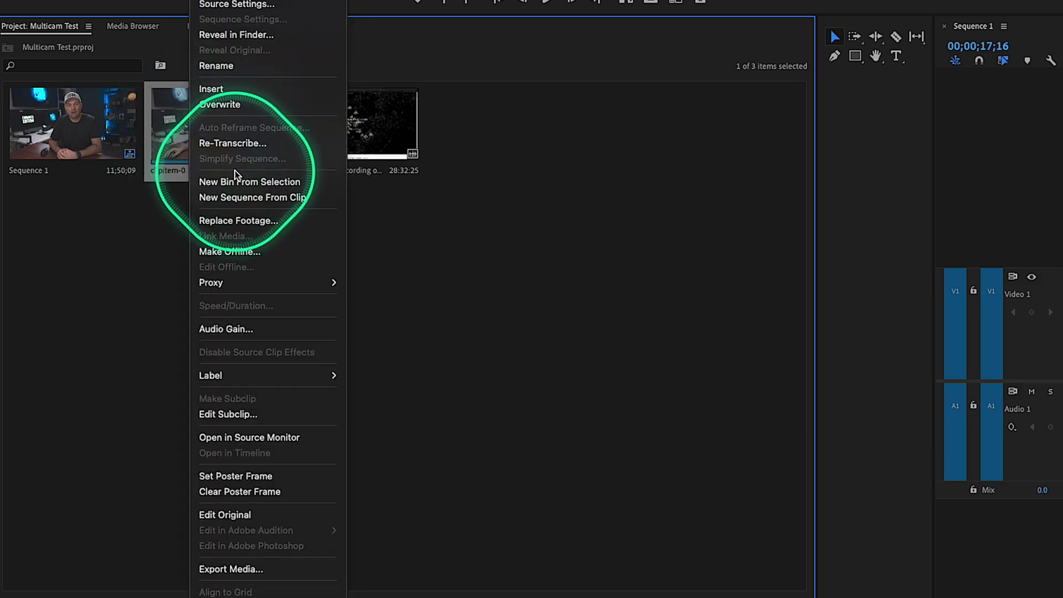
left_click(238, 198)
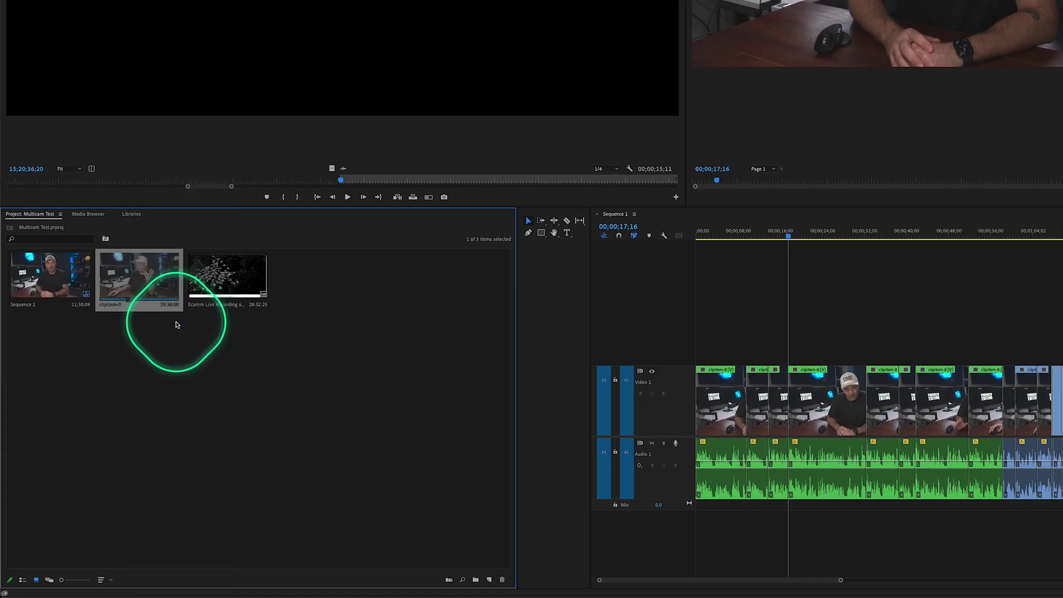
Add the Ecamm Live recording above the camera clip, synchronize both by audio on track channel 1, and preview the screen recording.
left_click_drag(215, 281, 720, 391)
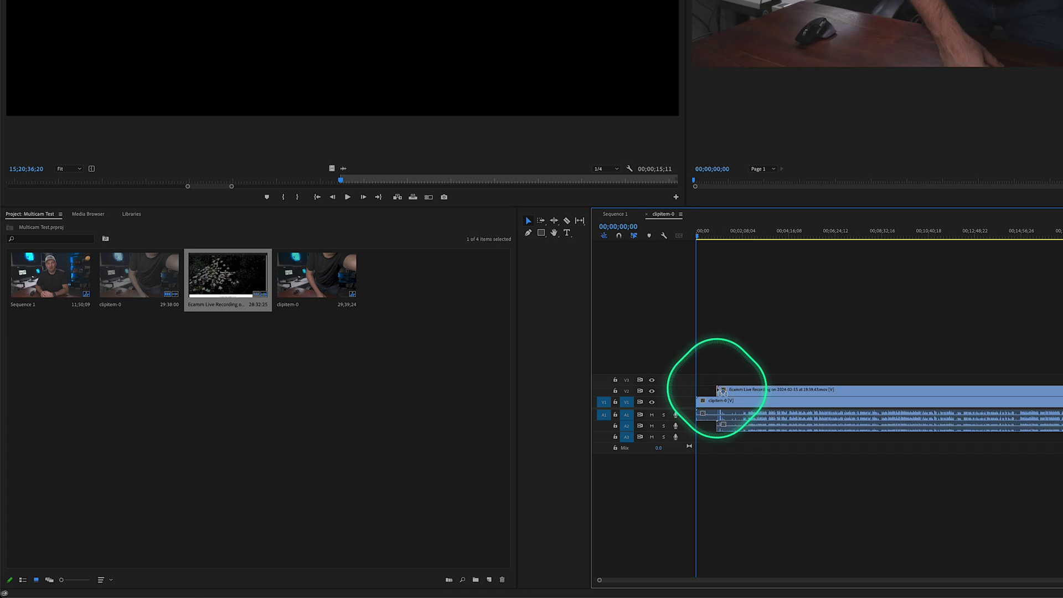
right_click(763, 391)
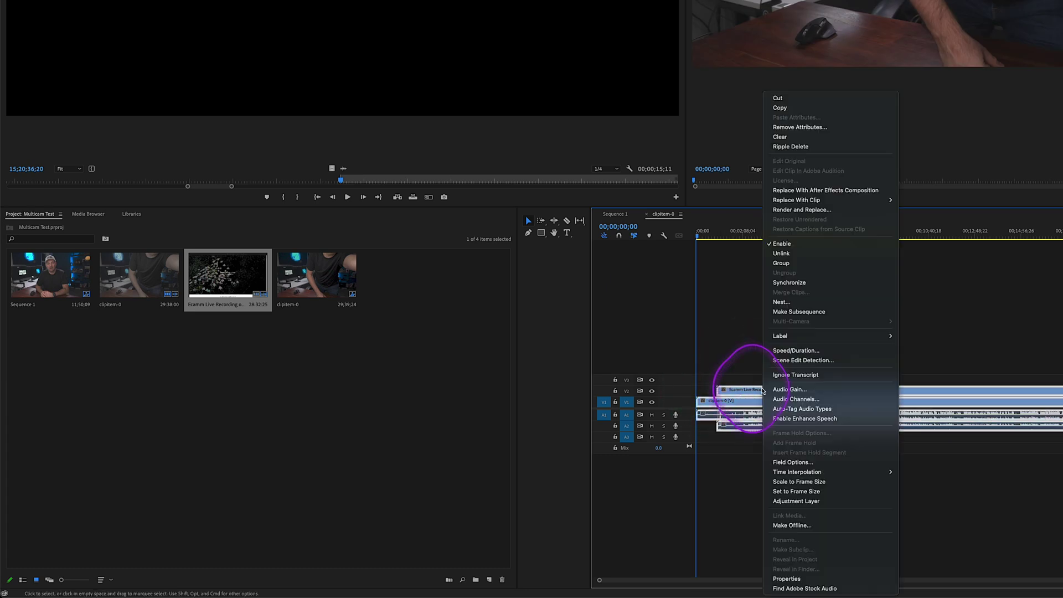
left_click(789, 283)
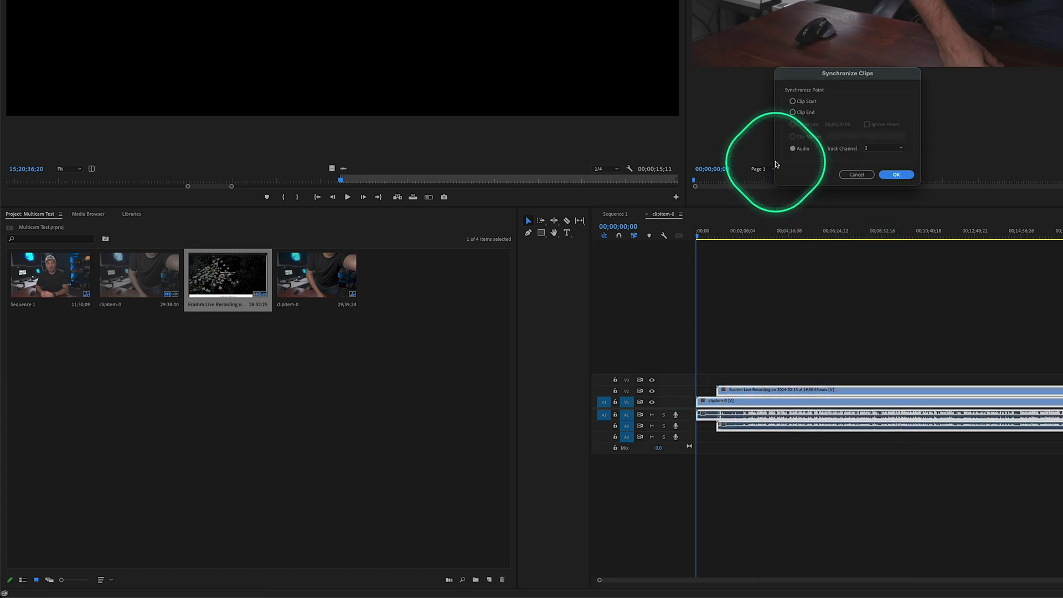
left_click(897, 175)
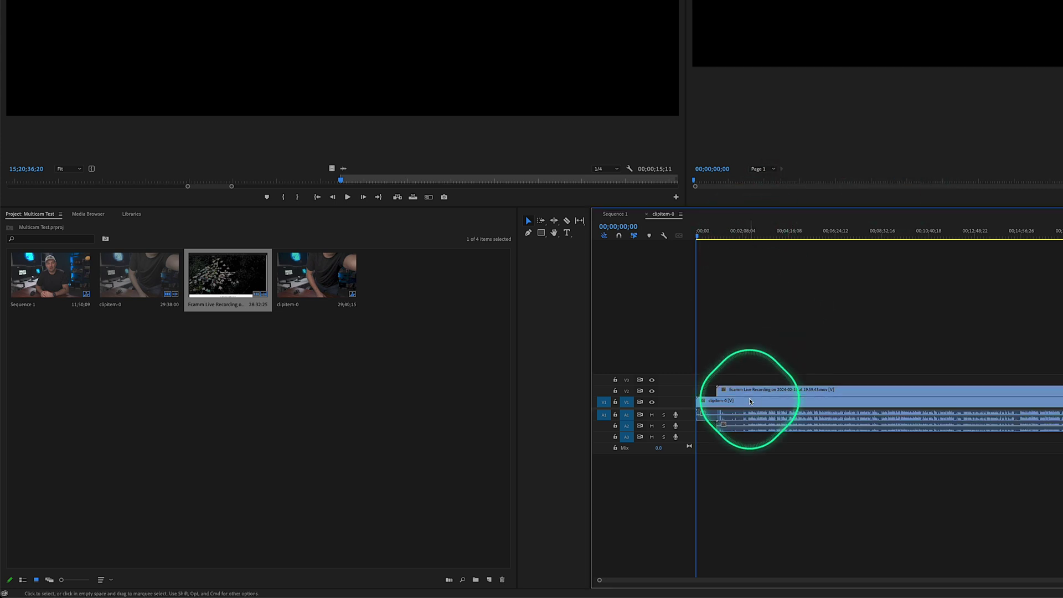
left_click(750, 389)
left_click(752, 240)
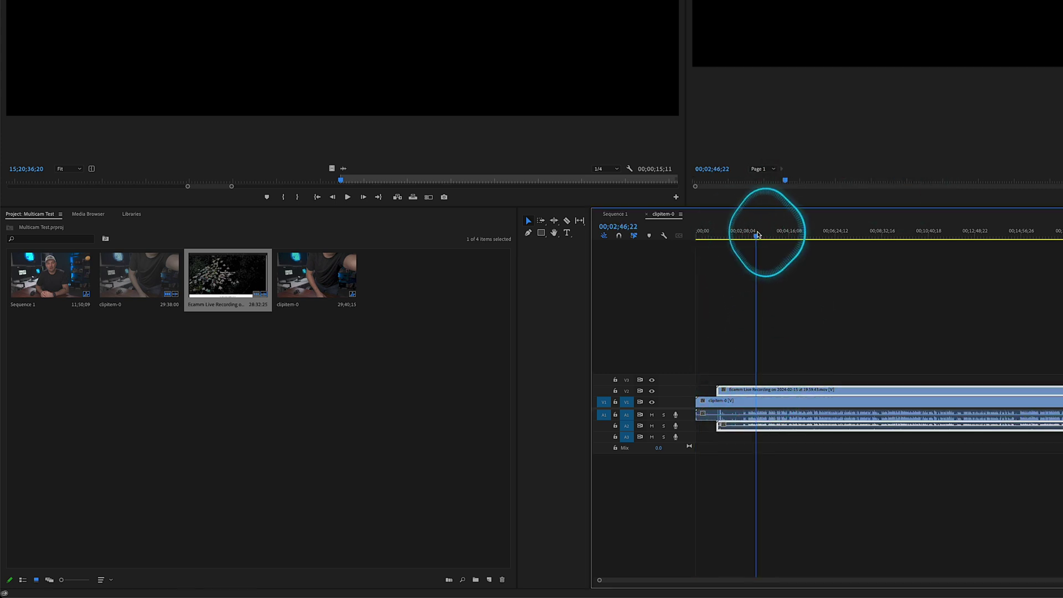
Rename the new clipitem-0 sequence as Multicam Sequence, scrub through its opening, and return to Sequence 1.
left_click(294, 308)
left_click(294, 305)
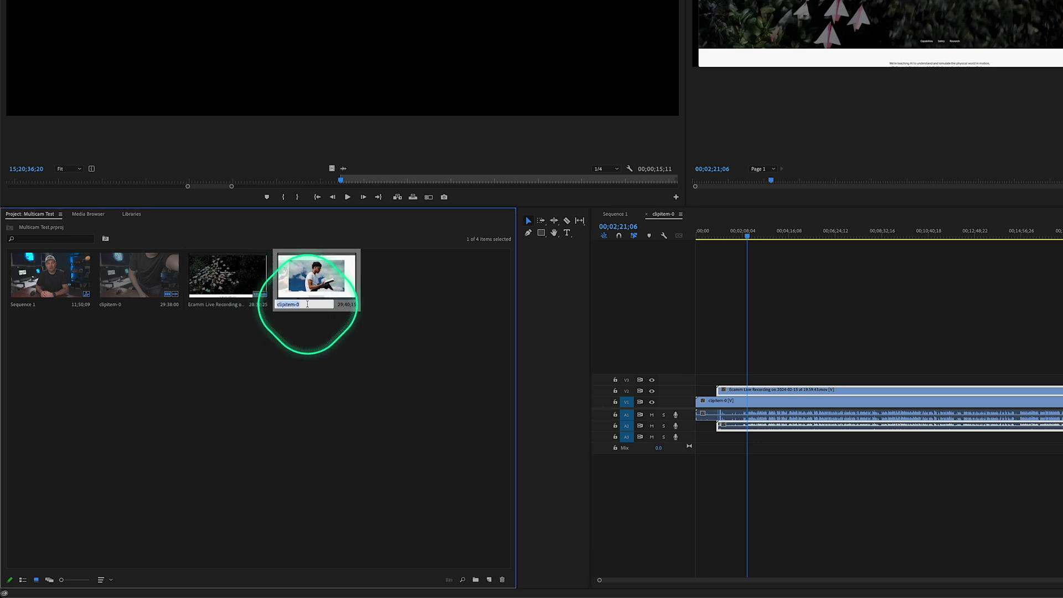
type("Mult")
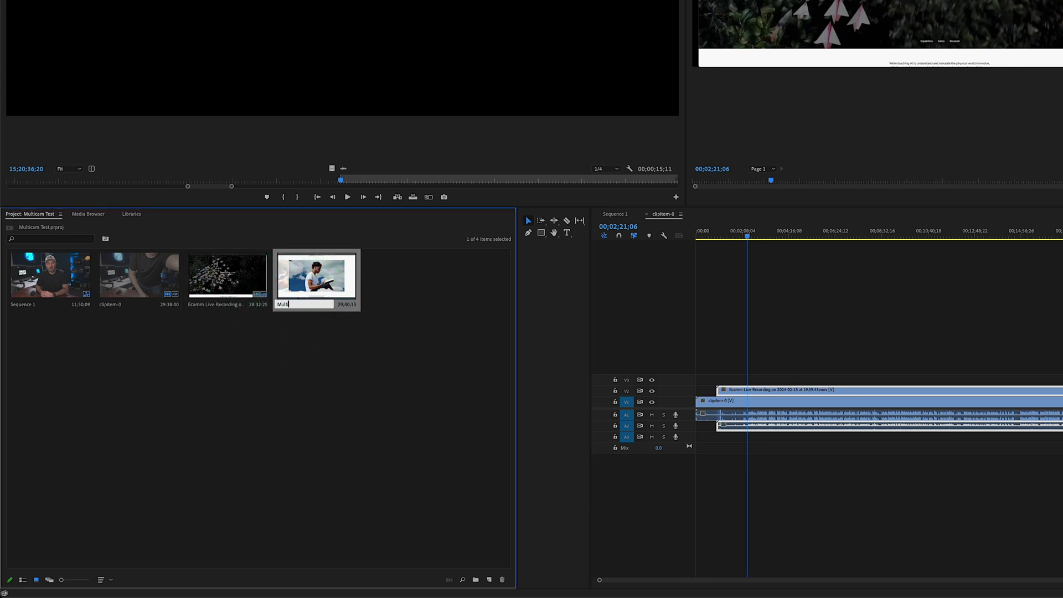
type("equence")
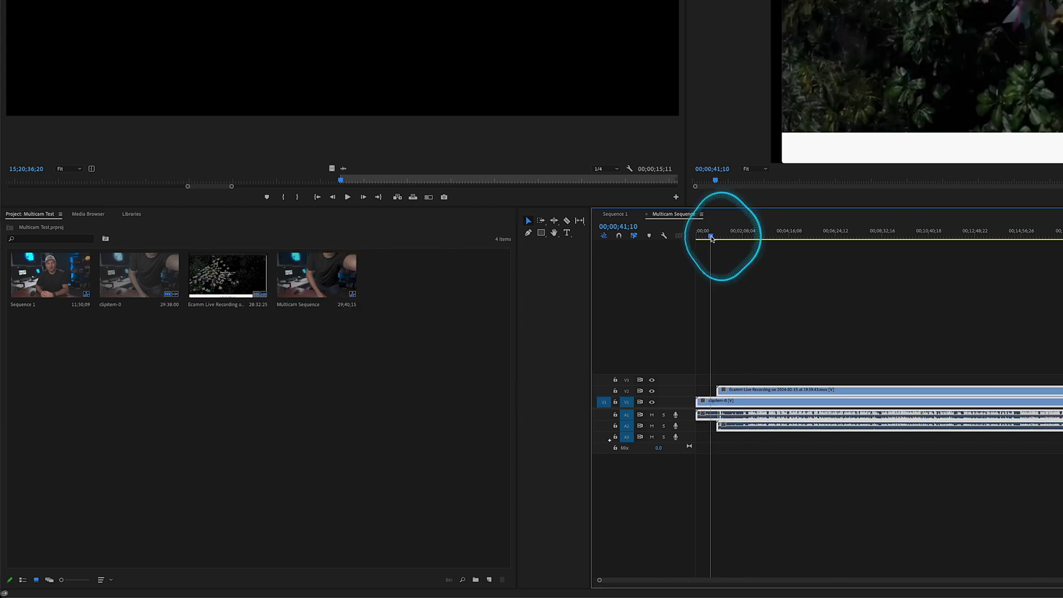
left_click_drag(712, 237, 751, 237)
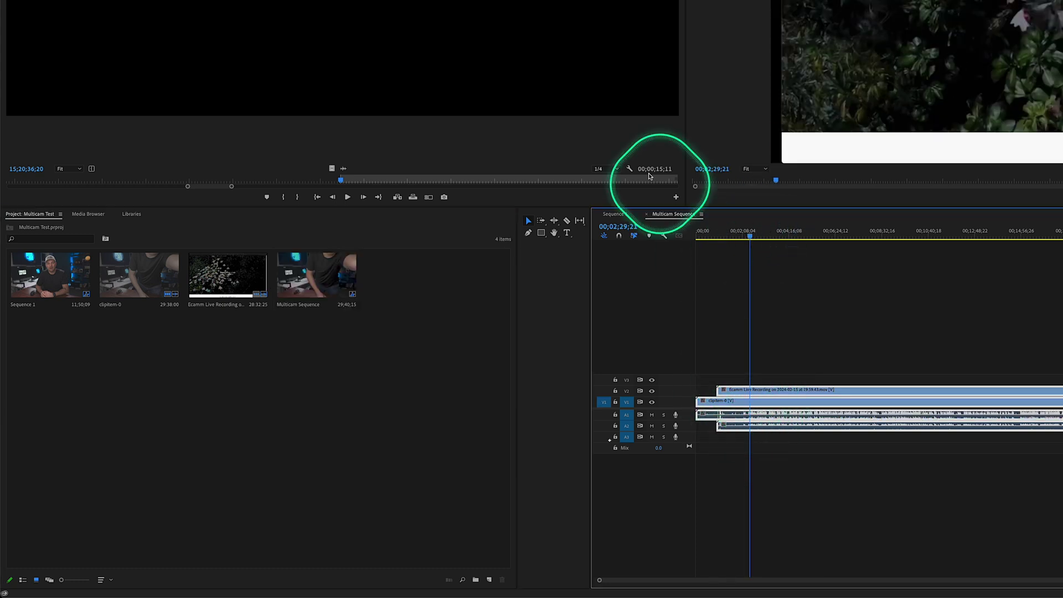
left_click(615, 217)
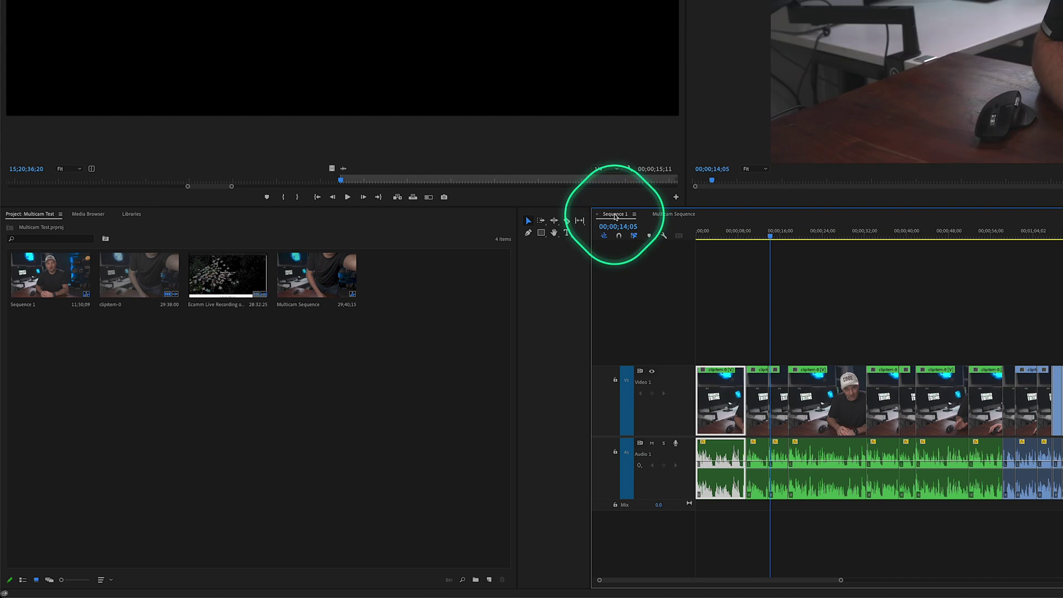
Try to replace all clips in Sequence 1 at once with Multicam Sequence, and undo the replacement.
left_click(700, 304)
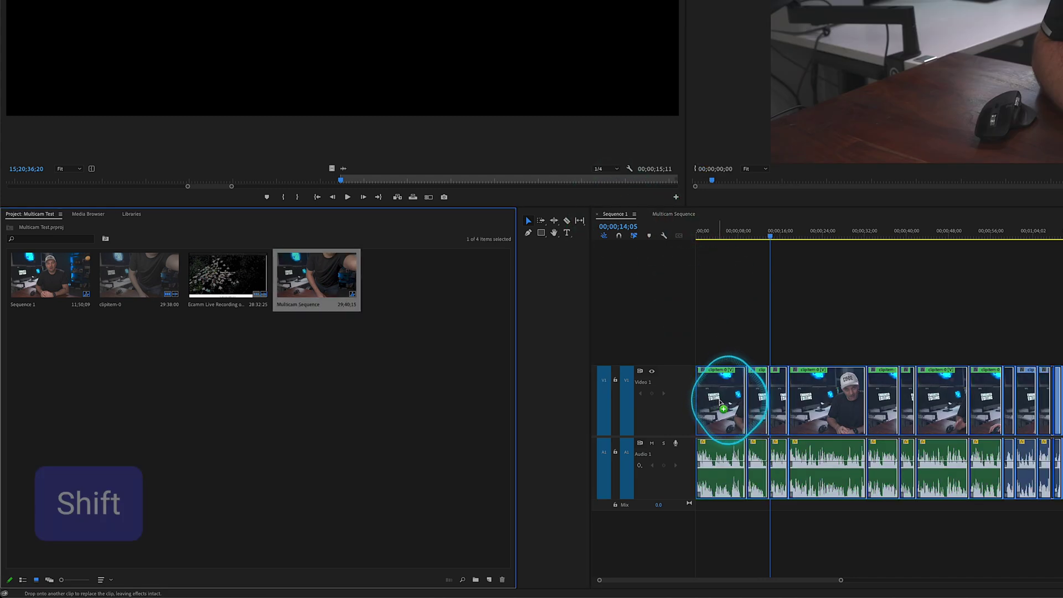
left_click_drag(731, 404, 730, 410)
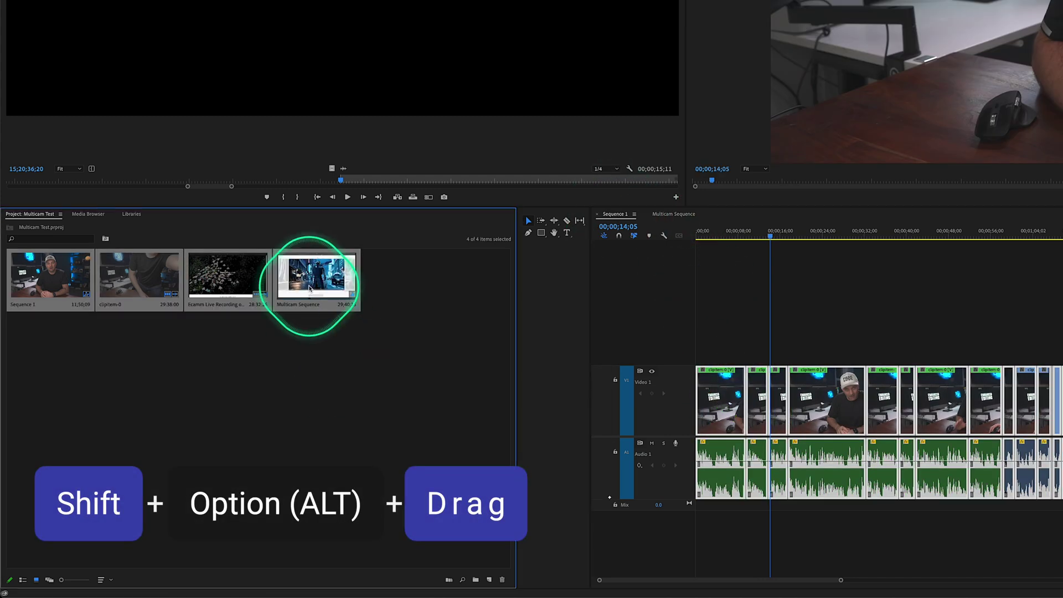
left_click(309, 284)
left_click_drag(731, 336, 1062, 406)
left_click_drag(330, 285, 730, 410)
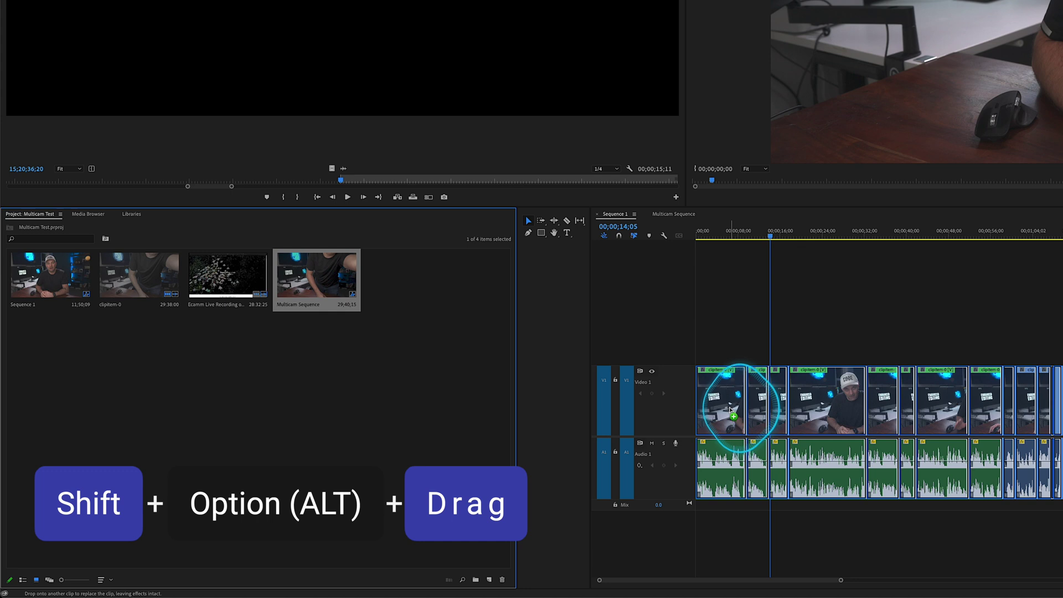
left_click_drag(731, 410, 730, 407)
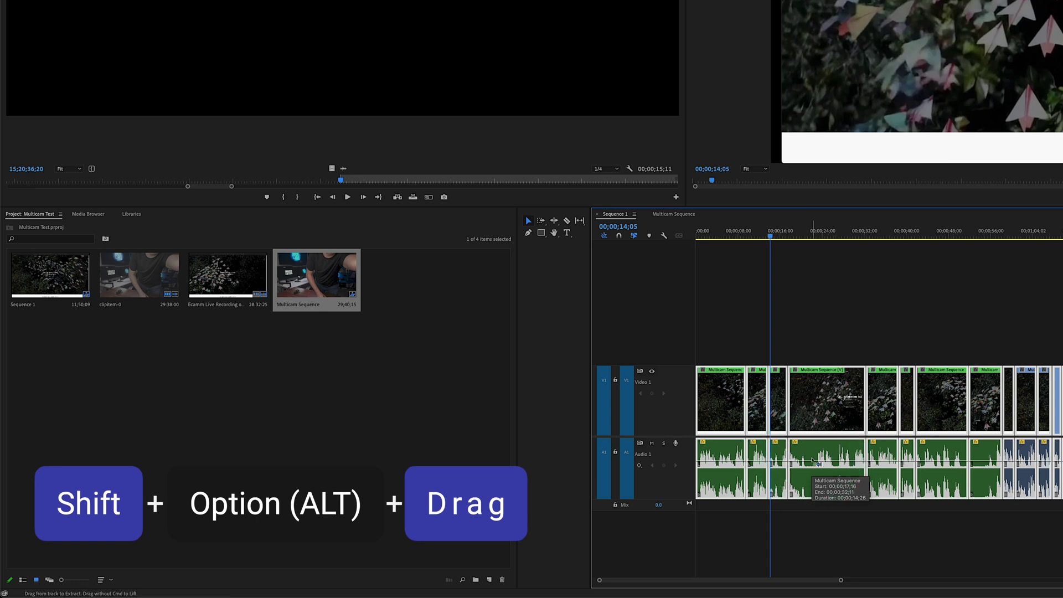
key("super+z")
Replace the opening clips of Sequence 1 one at a time with Multicam Sequence, matching each clip's source timing.
left_click_drag(732, 322, 735, 386)
left_click_drag(347, 289, 346, 289)
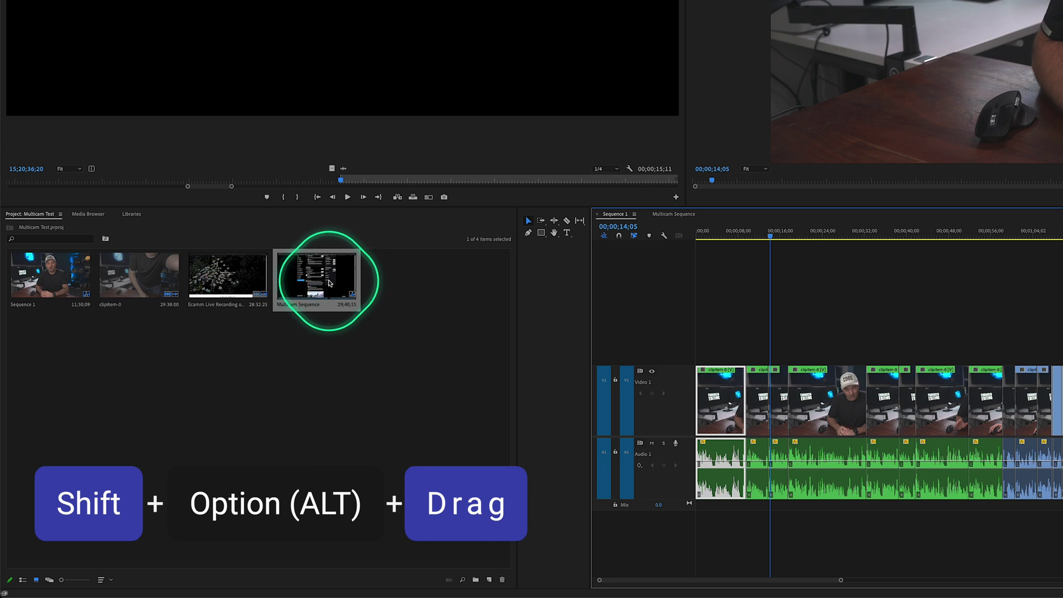
left_click_drag(324, 281, 721, 403)
left_click_drag(358, 301, 727, 394)
left_click_drag(315, 280, 780, 413)
left_click_drag(324, 283, 885, 409)
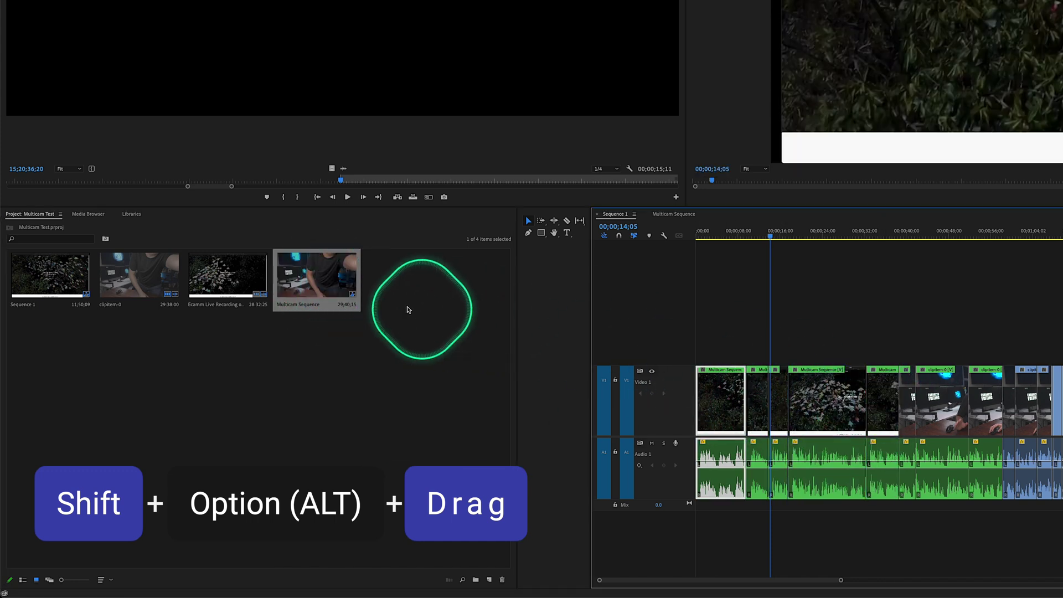
left_click_drag(320, 279, 994, 399)
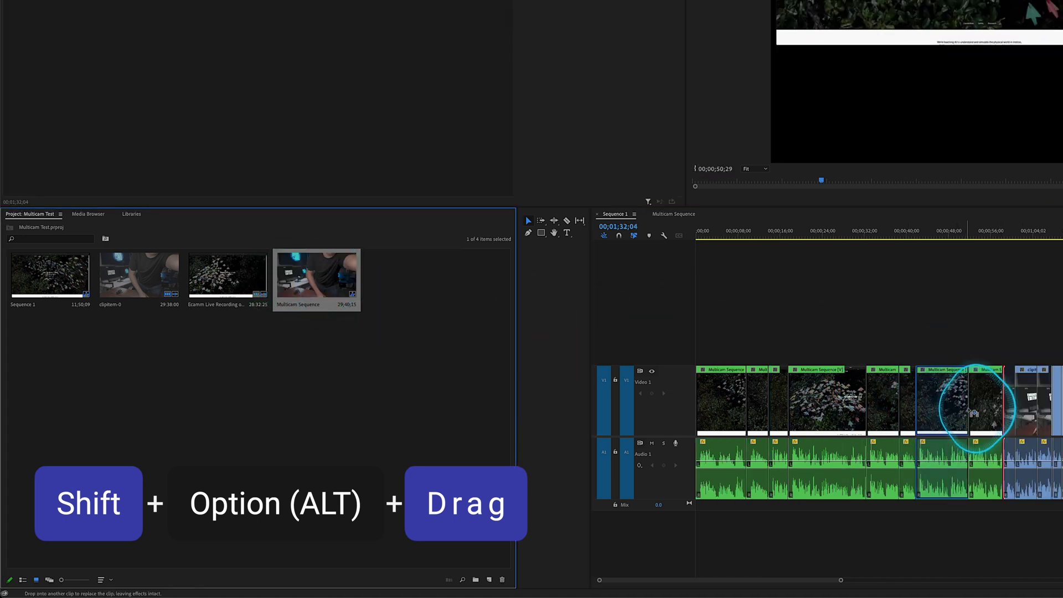
left_click_drag(975, 406, 1012, 406)
left_click_drag(336, 286, 874, 363)
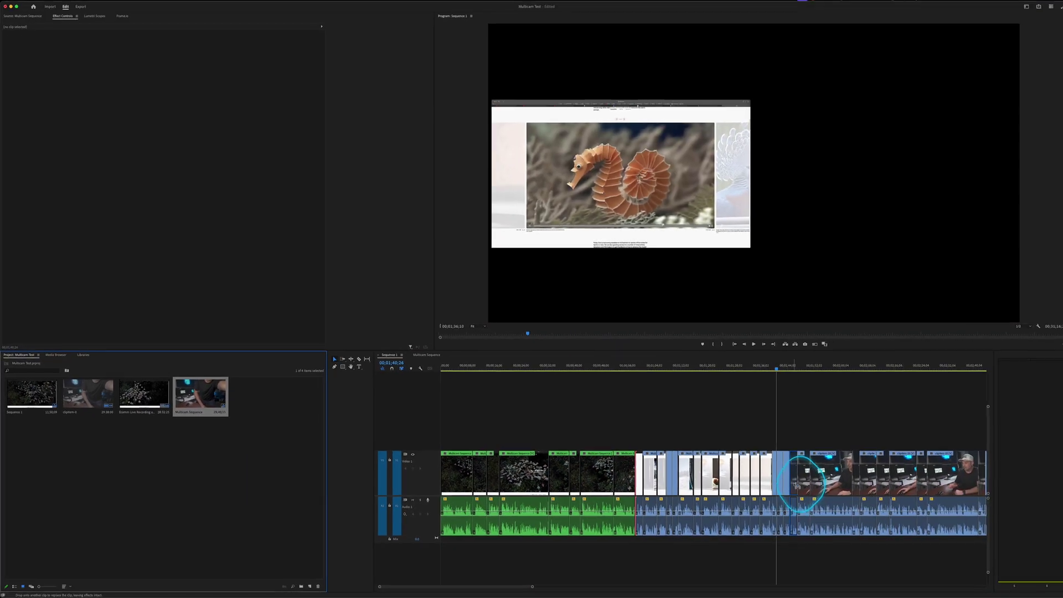
Continue replacing the individual clips of Sequence 1 with Multicam Sequence, matching each clip's source timing.
left_click_drag(795, 485, 796, 485)
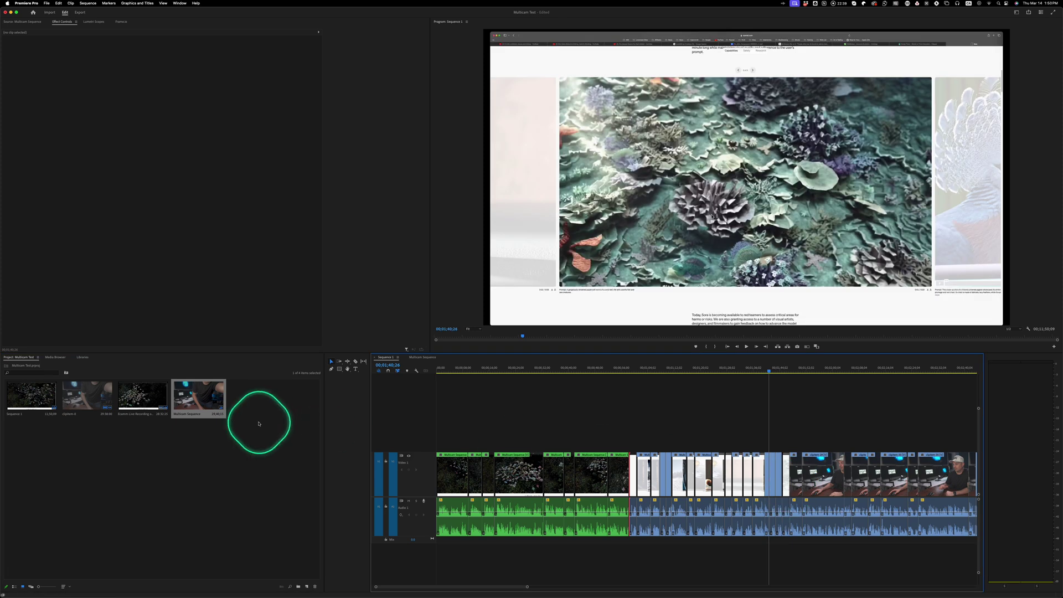
left_click_drag(209, 398, 793, 476)
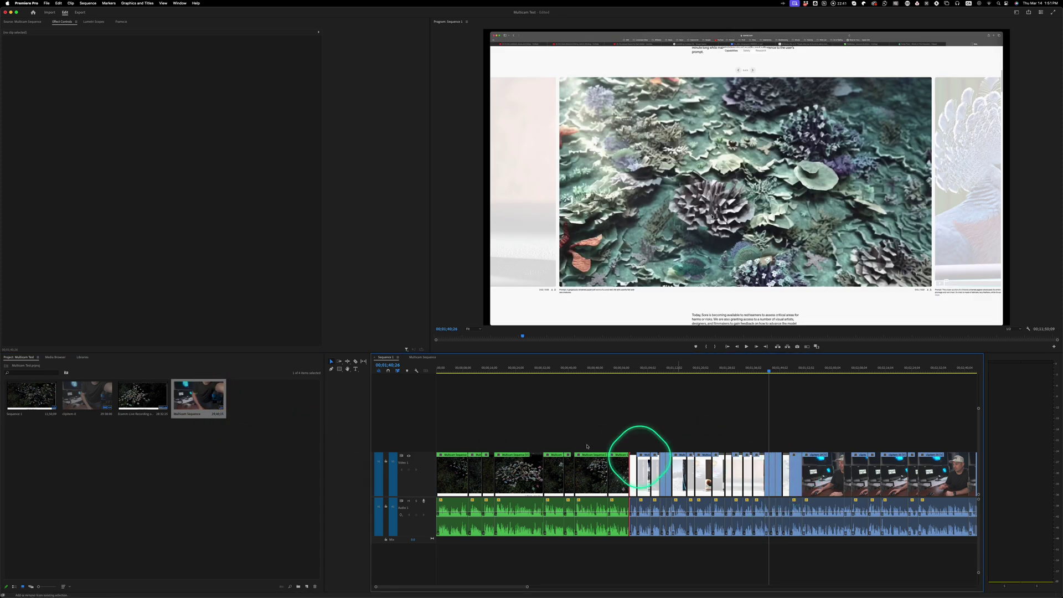
left_click_drag(209, 396, 724, 450)
left_click_drag(812, 471, 813, 471)
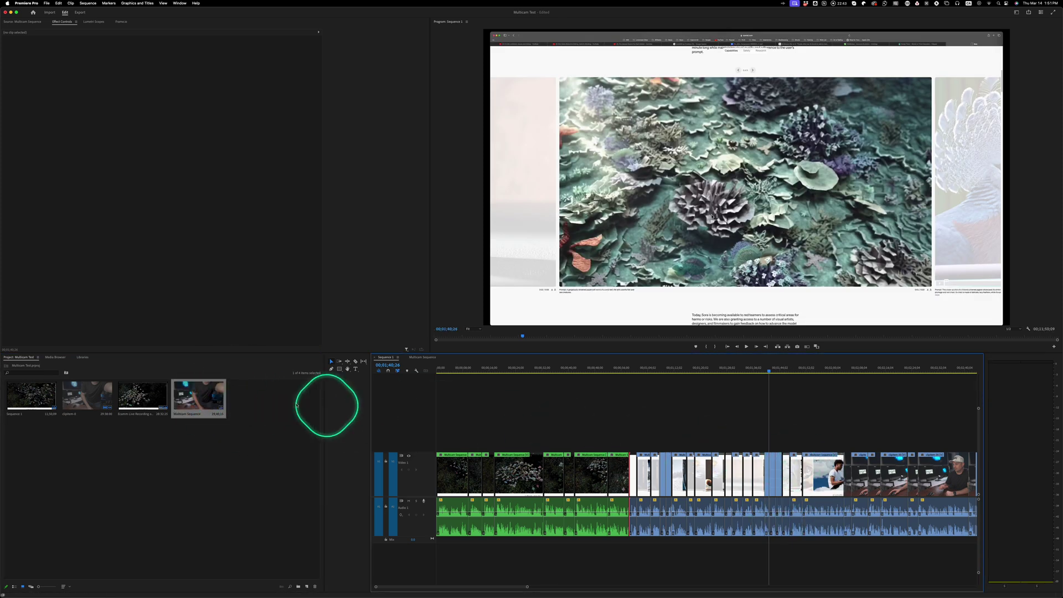
left_click_drag(213, 392, 866, 476)
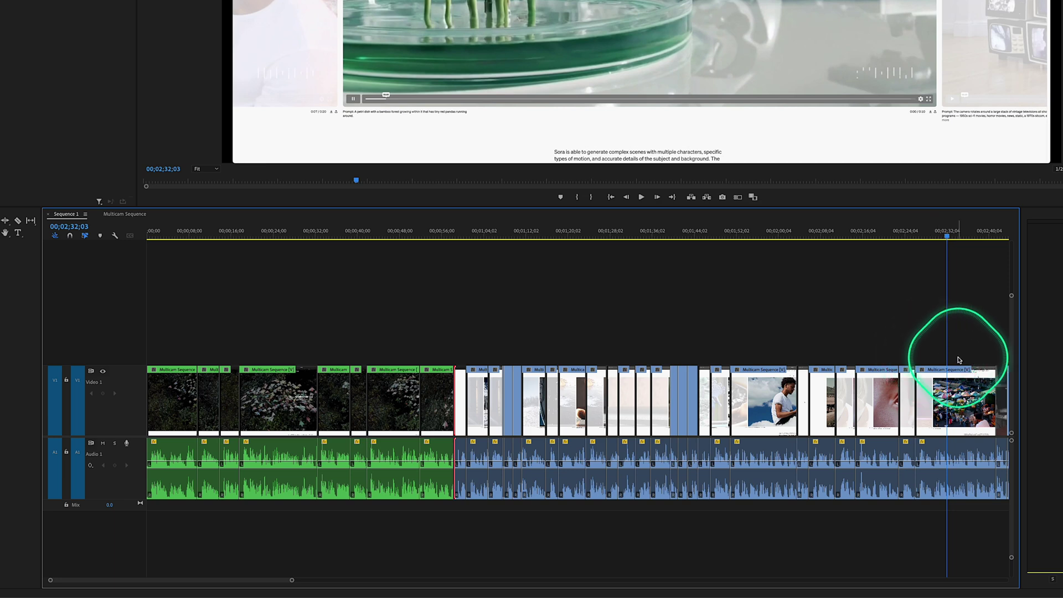
Select all the replaced Multicam Sequence clips in Sequence 1 and enable Multi-Camera on them.
left_click_drag(958, 359, 142, 388)
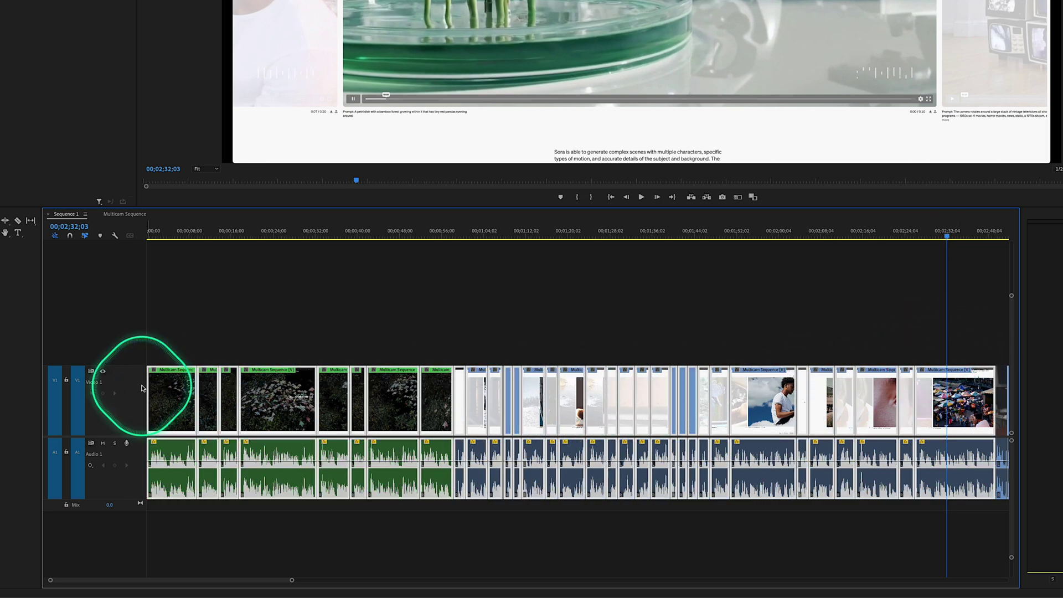
key("minus")
key("minus")
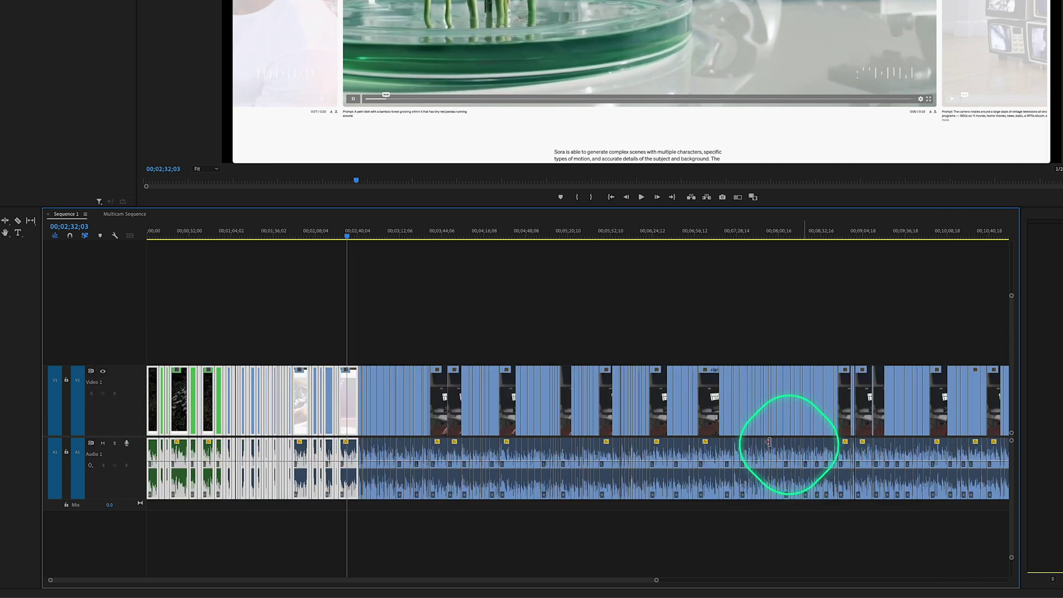
key("equal")
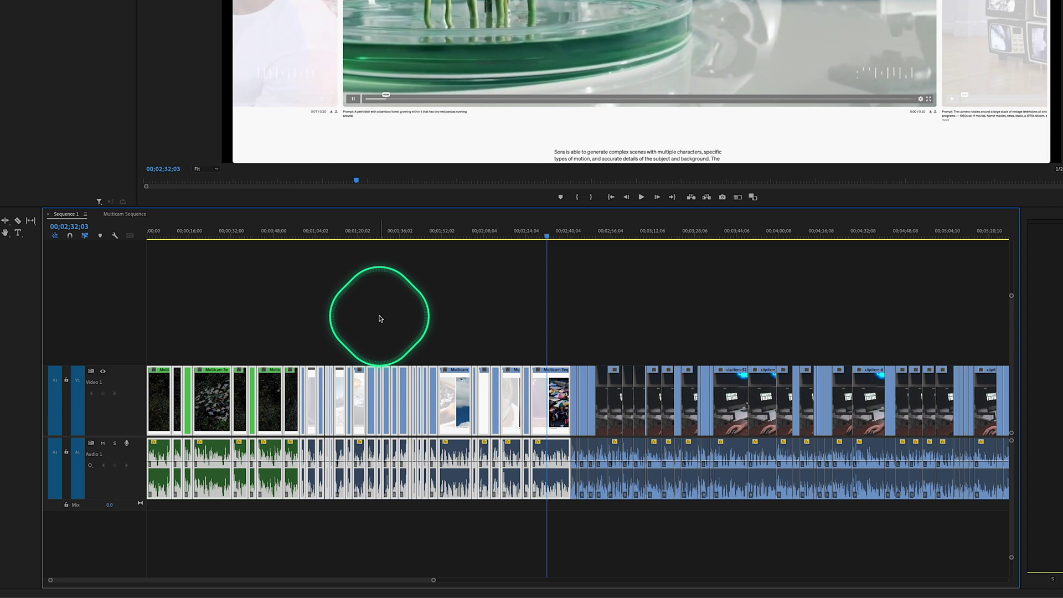
right_click(552, 410)
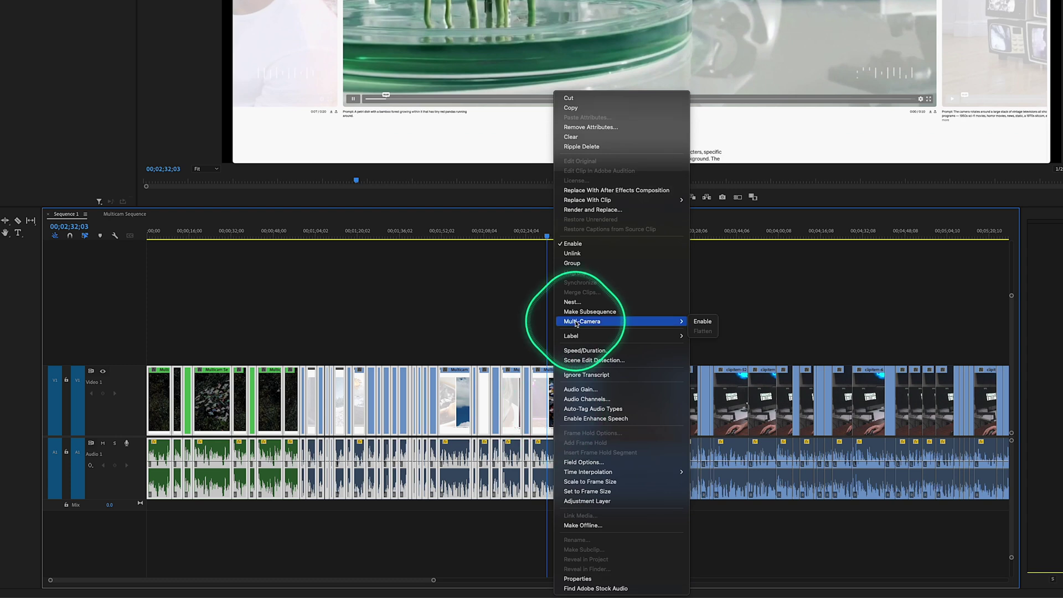
left_click(703, 321)
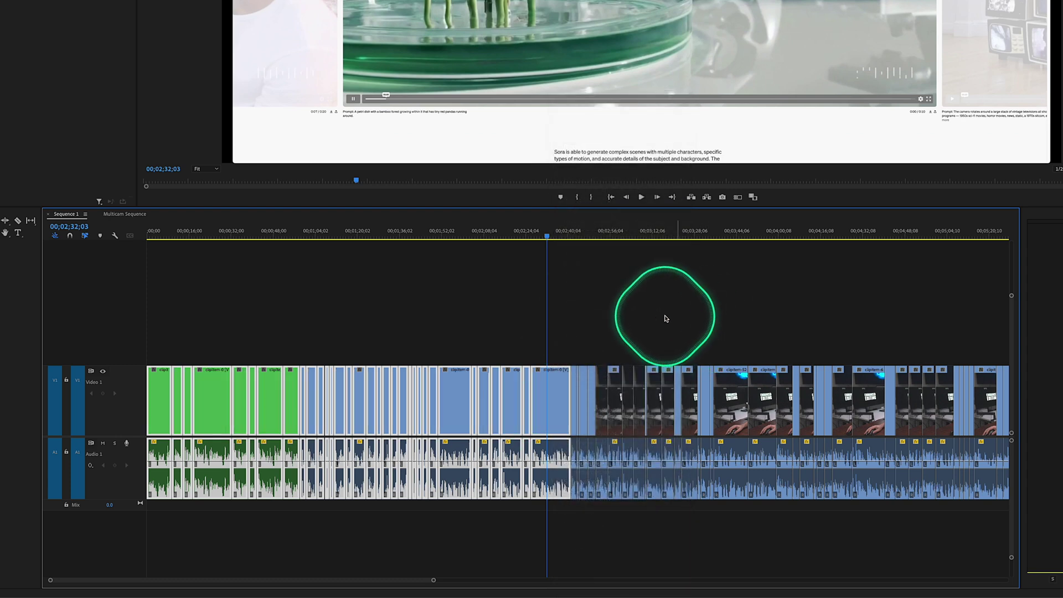
Move the playhead to about 33 seconds and set the program monitor to the Multi-Camera view.
left_click_drag(166, 237, 235, 237)
left_click(985, 181)
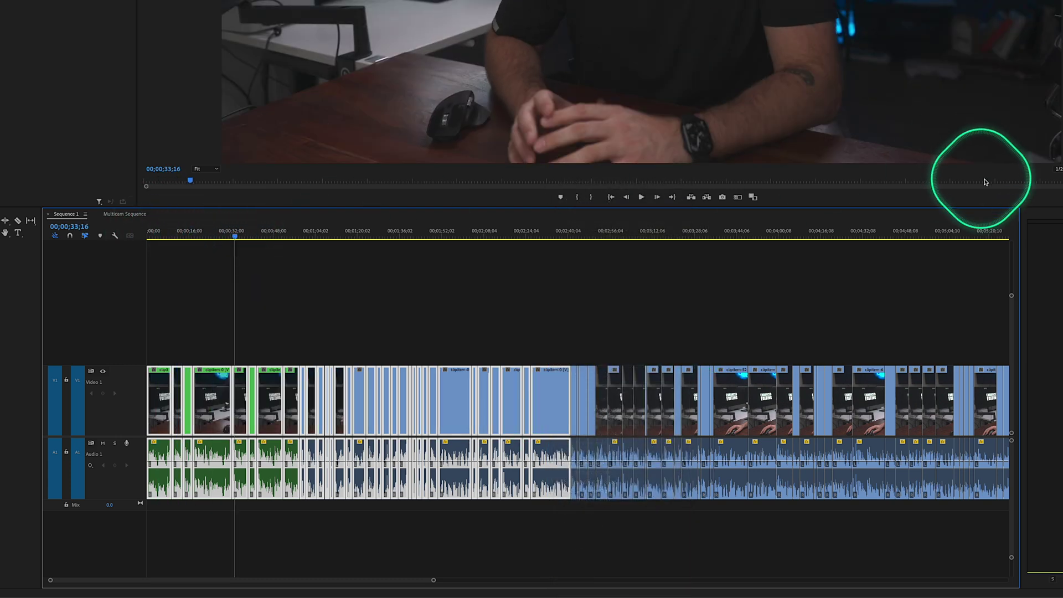
left_click(1060, 169)
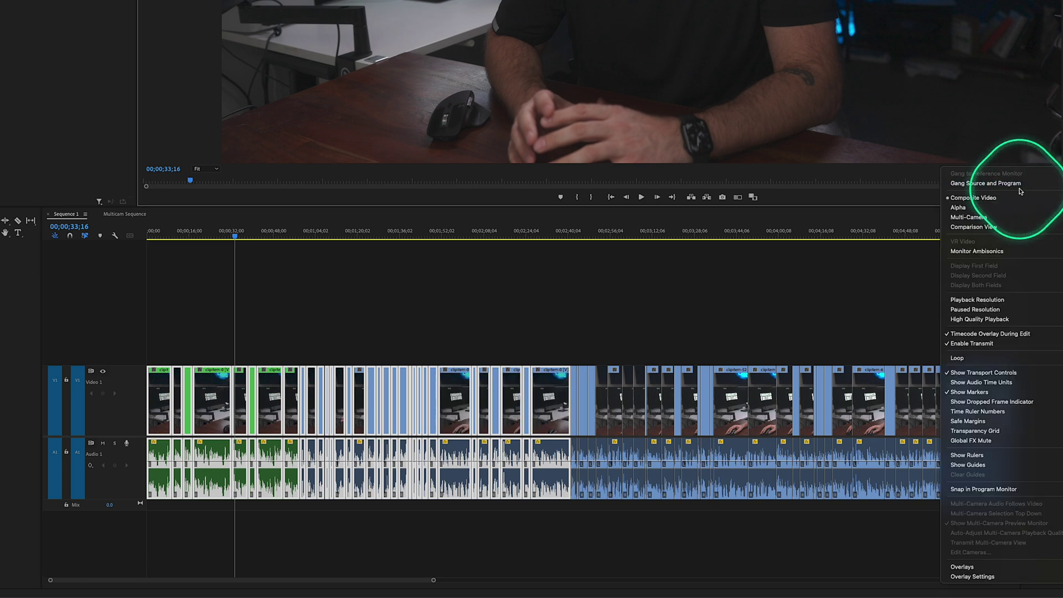
left_click(969, 217)
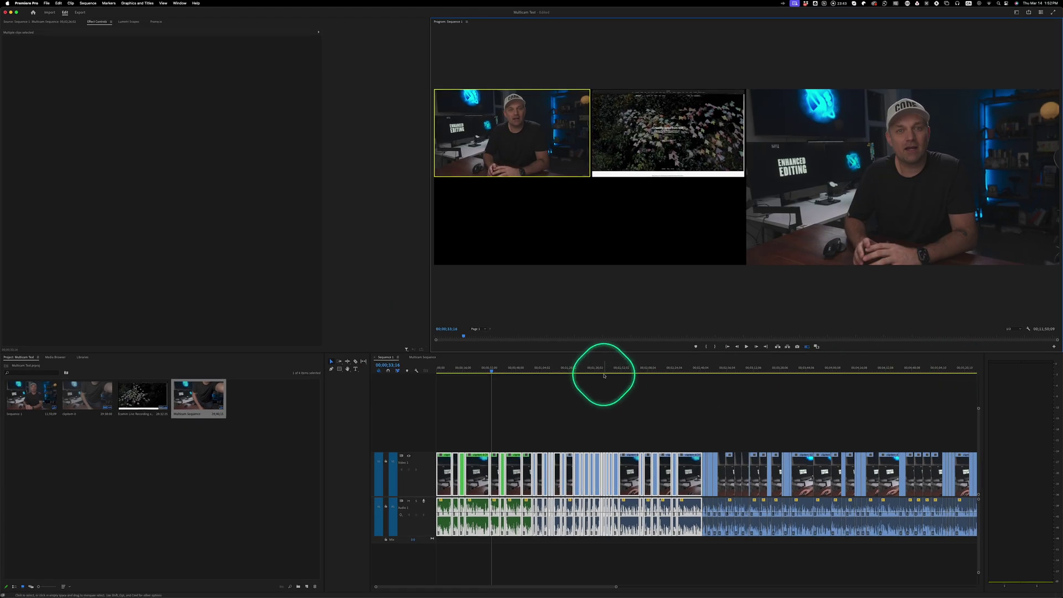
Select the multicam clip at about 44 seconds and switch it to the screen recording angle.
left_click_drag(602, 370, 510, 370)
left_click(518, 435)
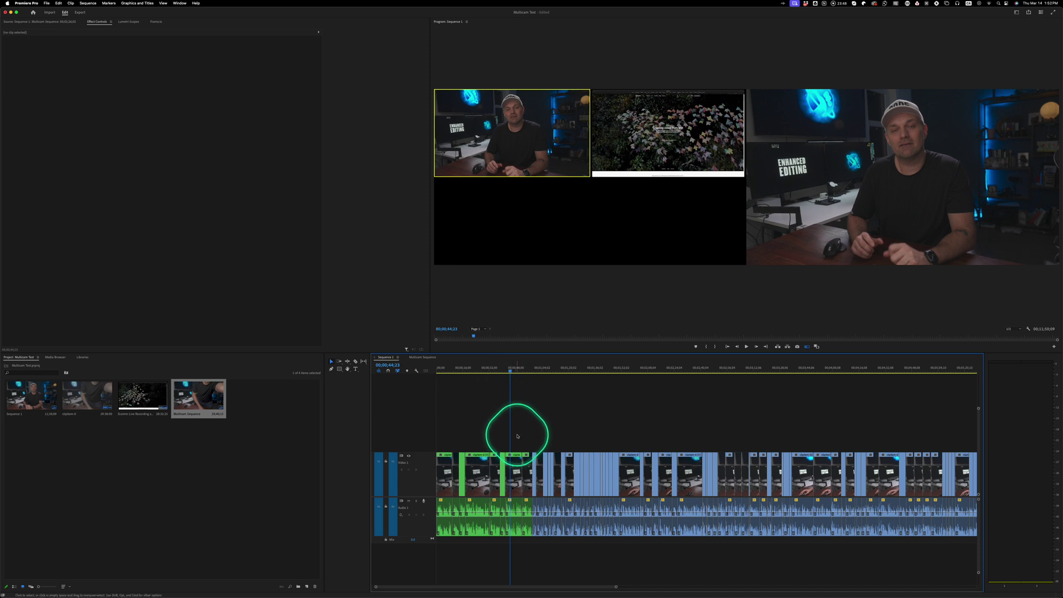
left_click(515, 461)
left_click(675, 133)
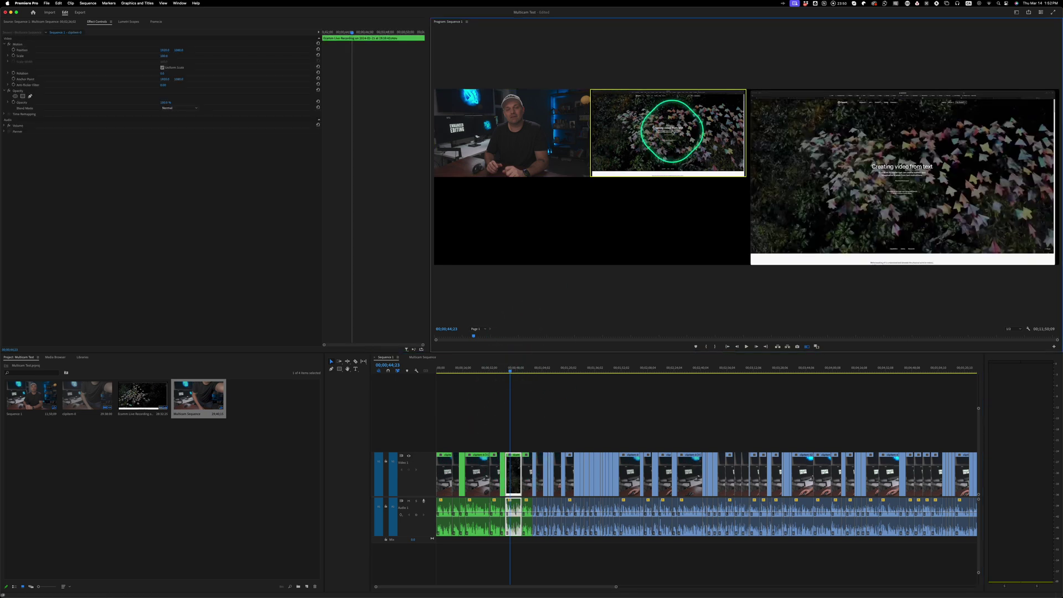
Compare the neighbouring clip, toggle the selected clip between both angles, finishing on the camera angle, and return the playhead to the sequence start.
left_click(525, 369)
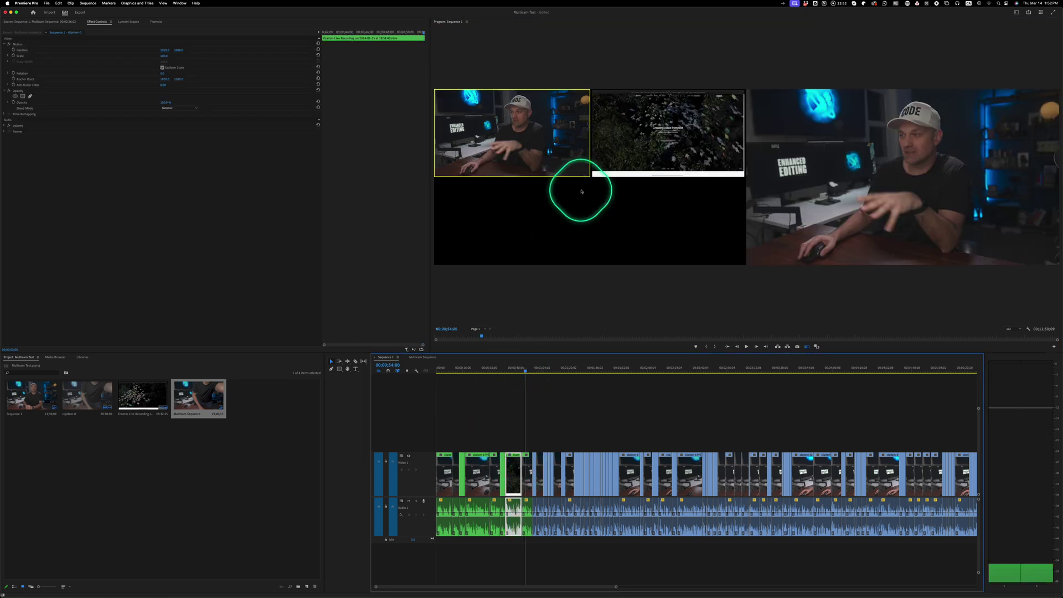
left_click(516, 370)
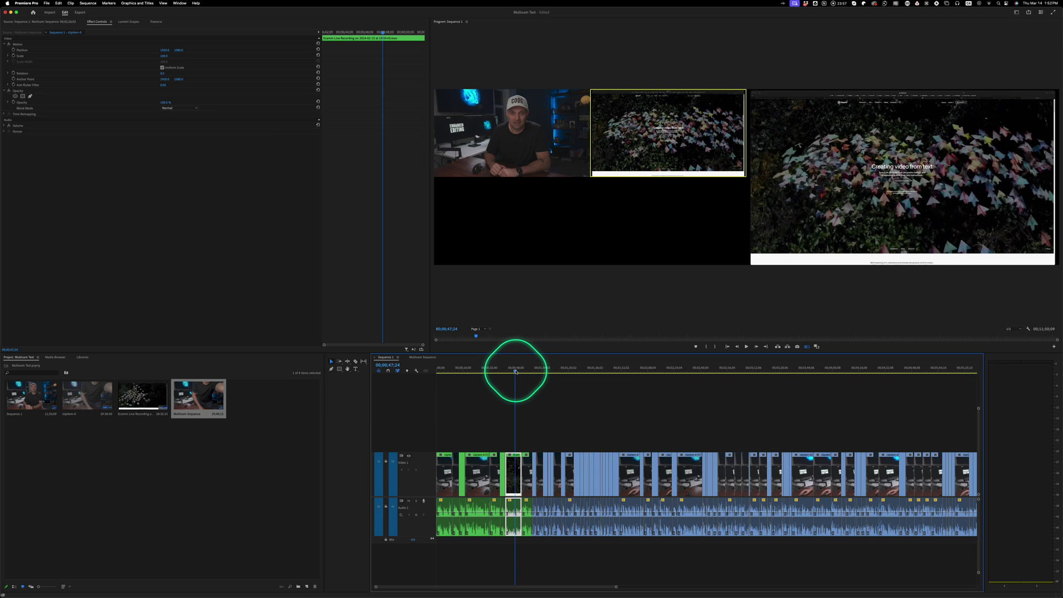
key("1")
key("2")
key("1")
key("2")
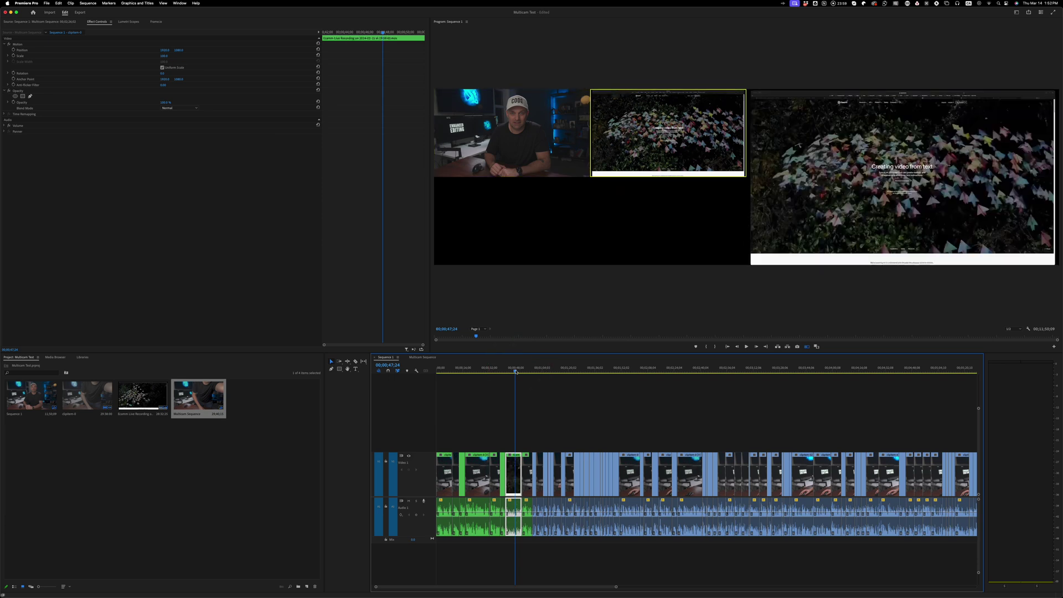
key("1")
left_click_drag(515, 372, 425, 377)
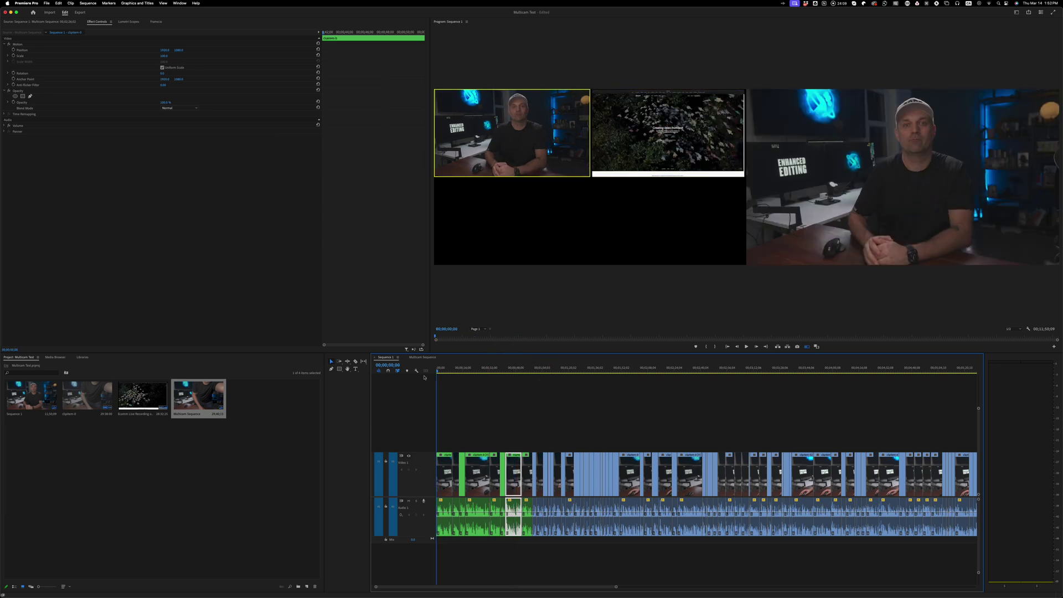